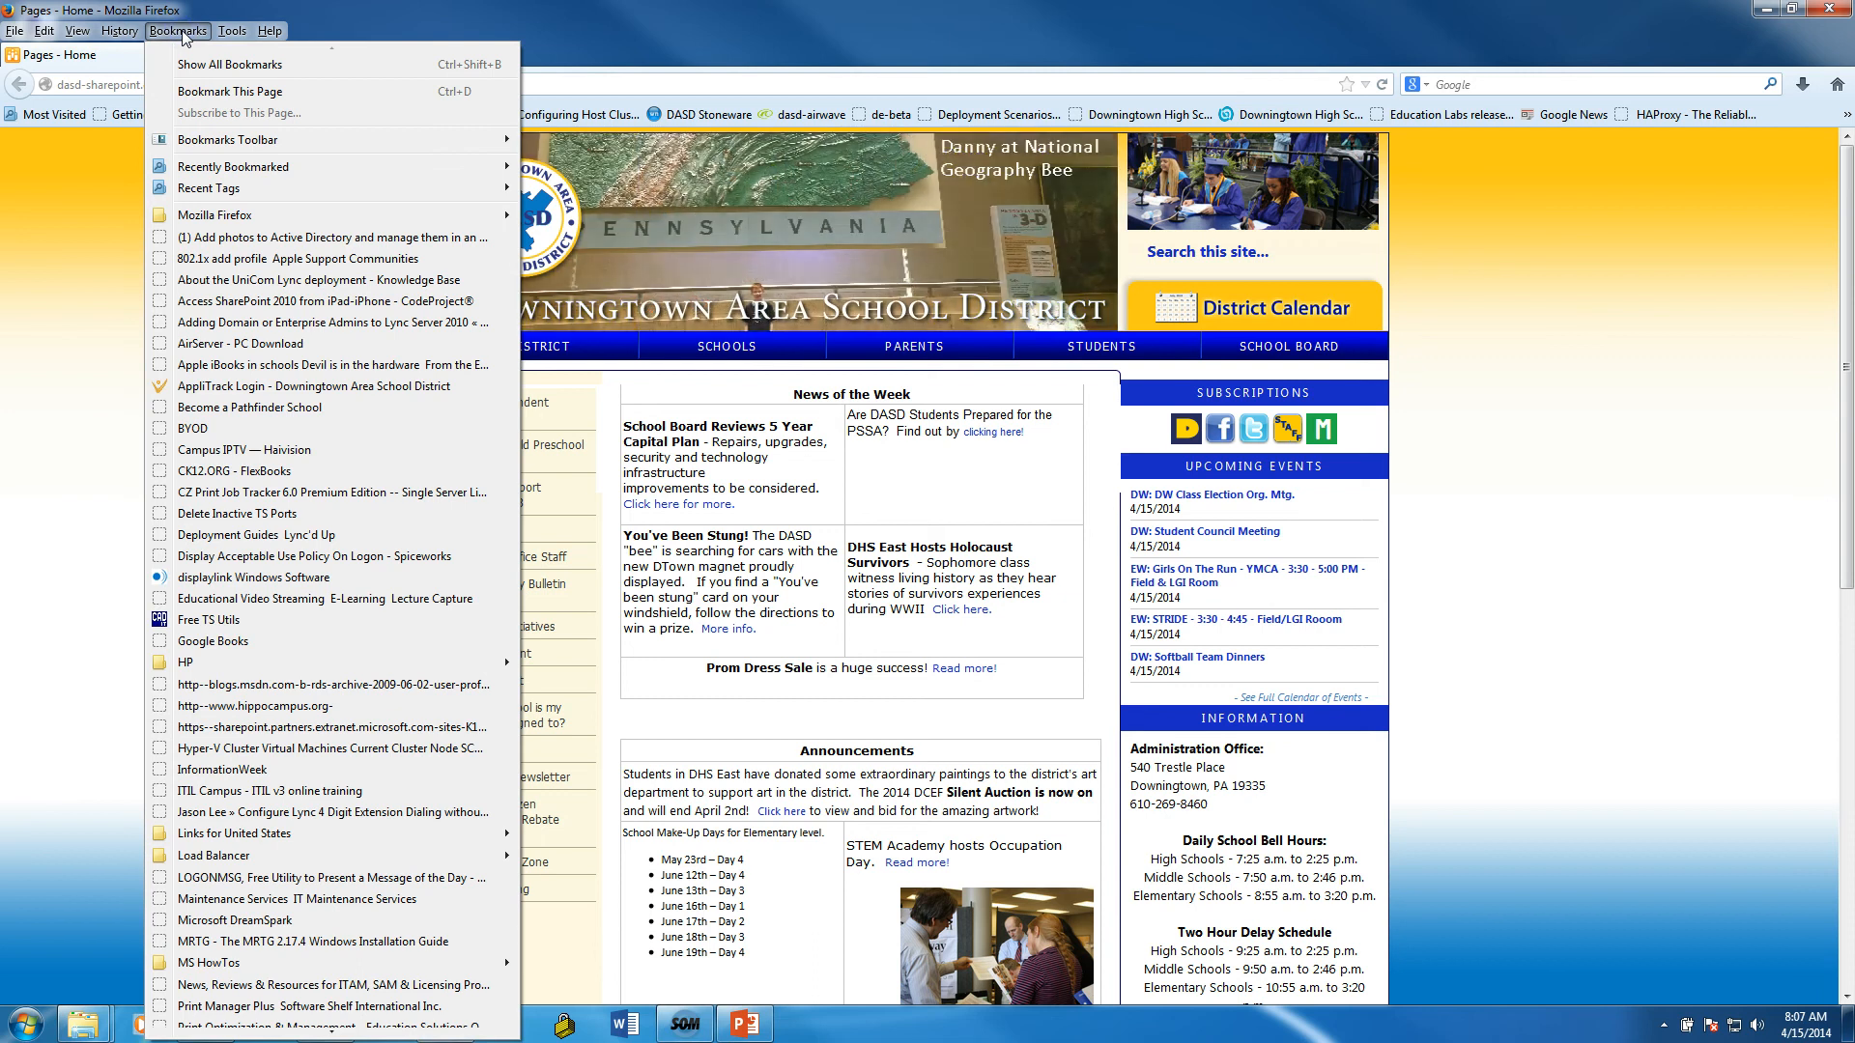
- Back up all Firefox bookmarks to the Desktop as the JSON file bookmarks-2014-04-15, replacing the existing file
click(204, 68)
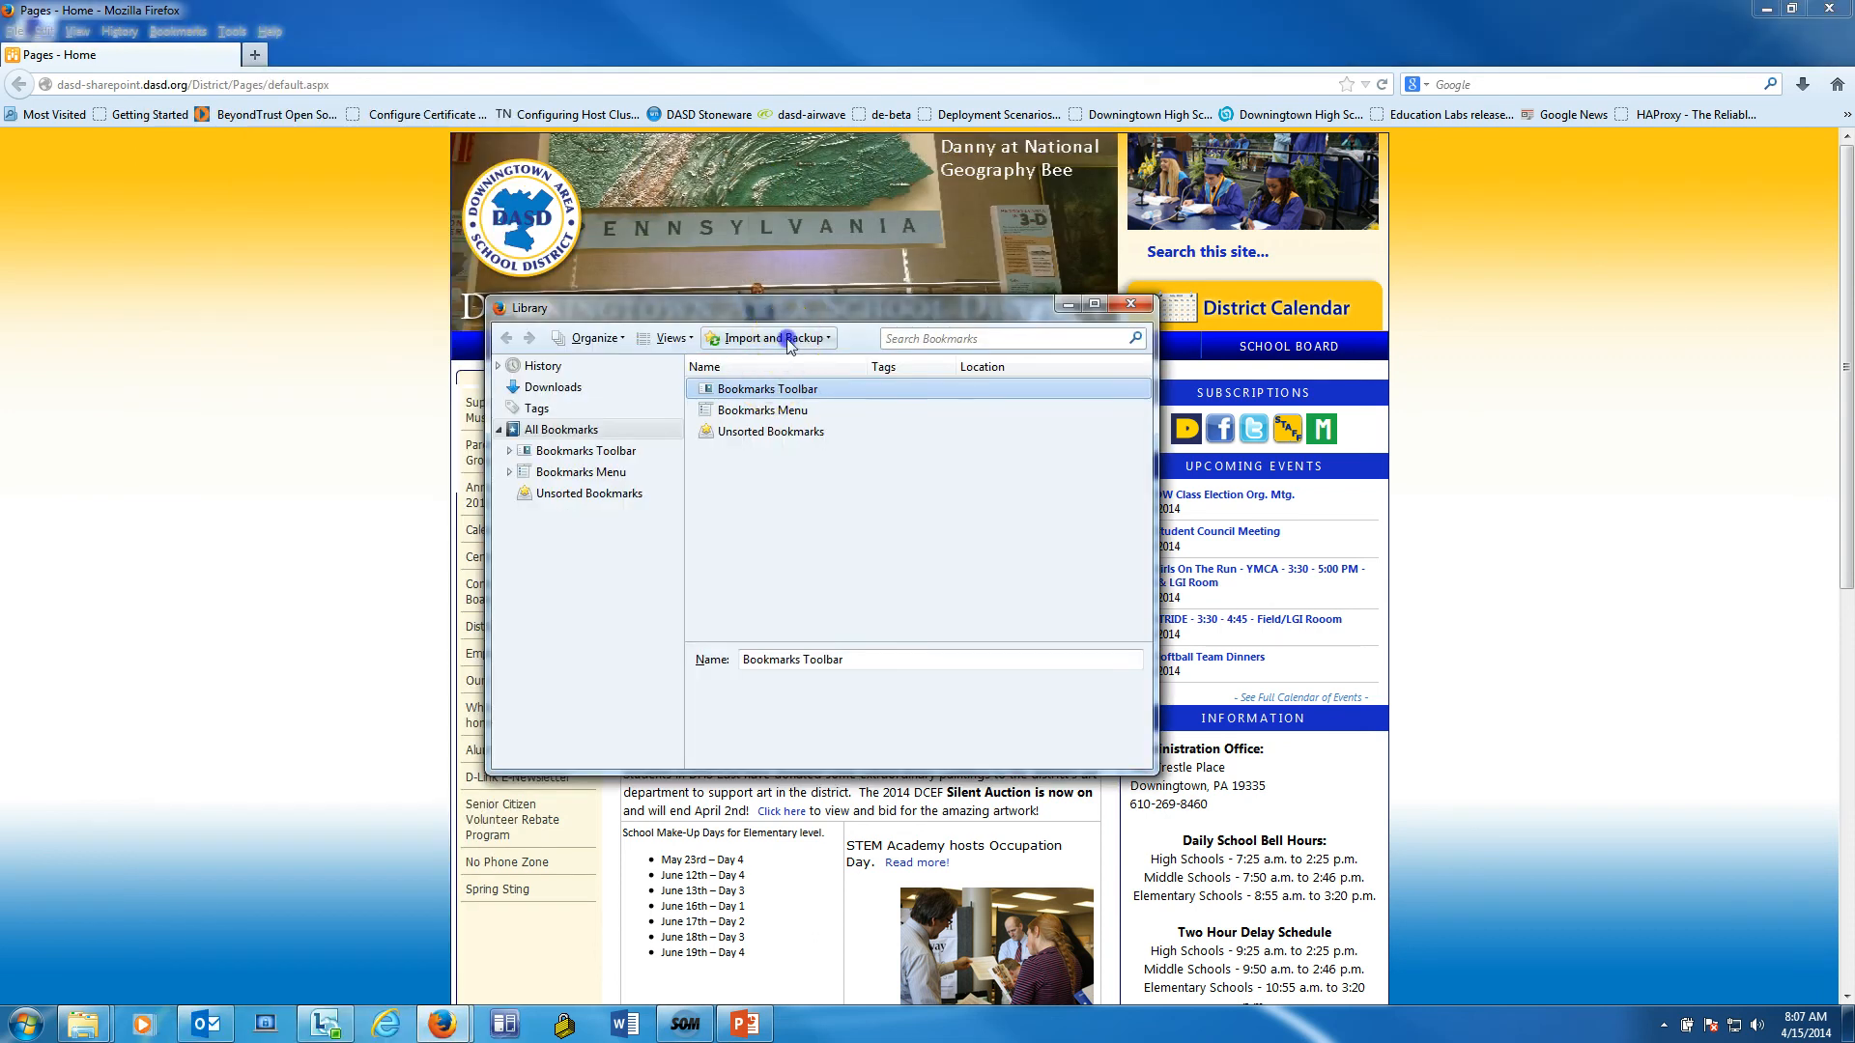
click(785, 340)
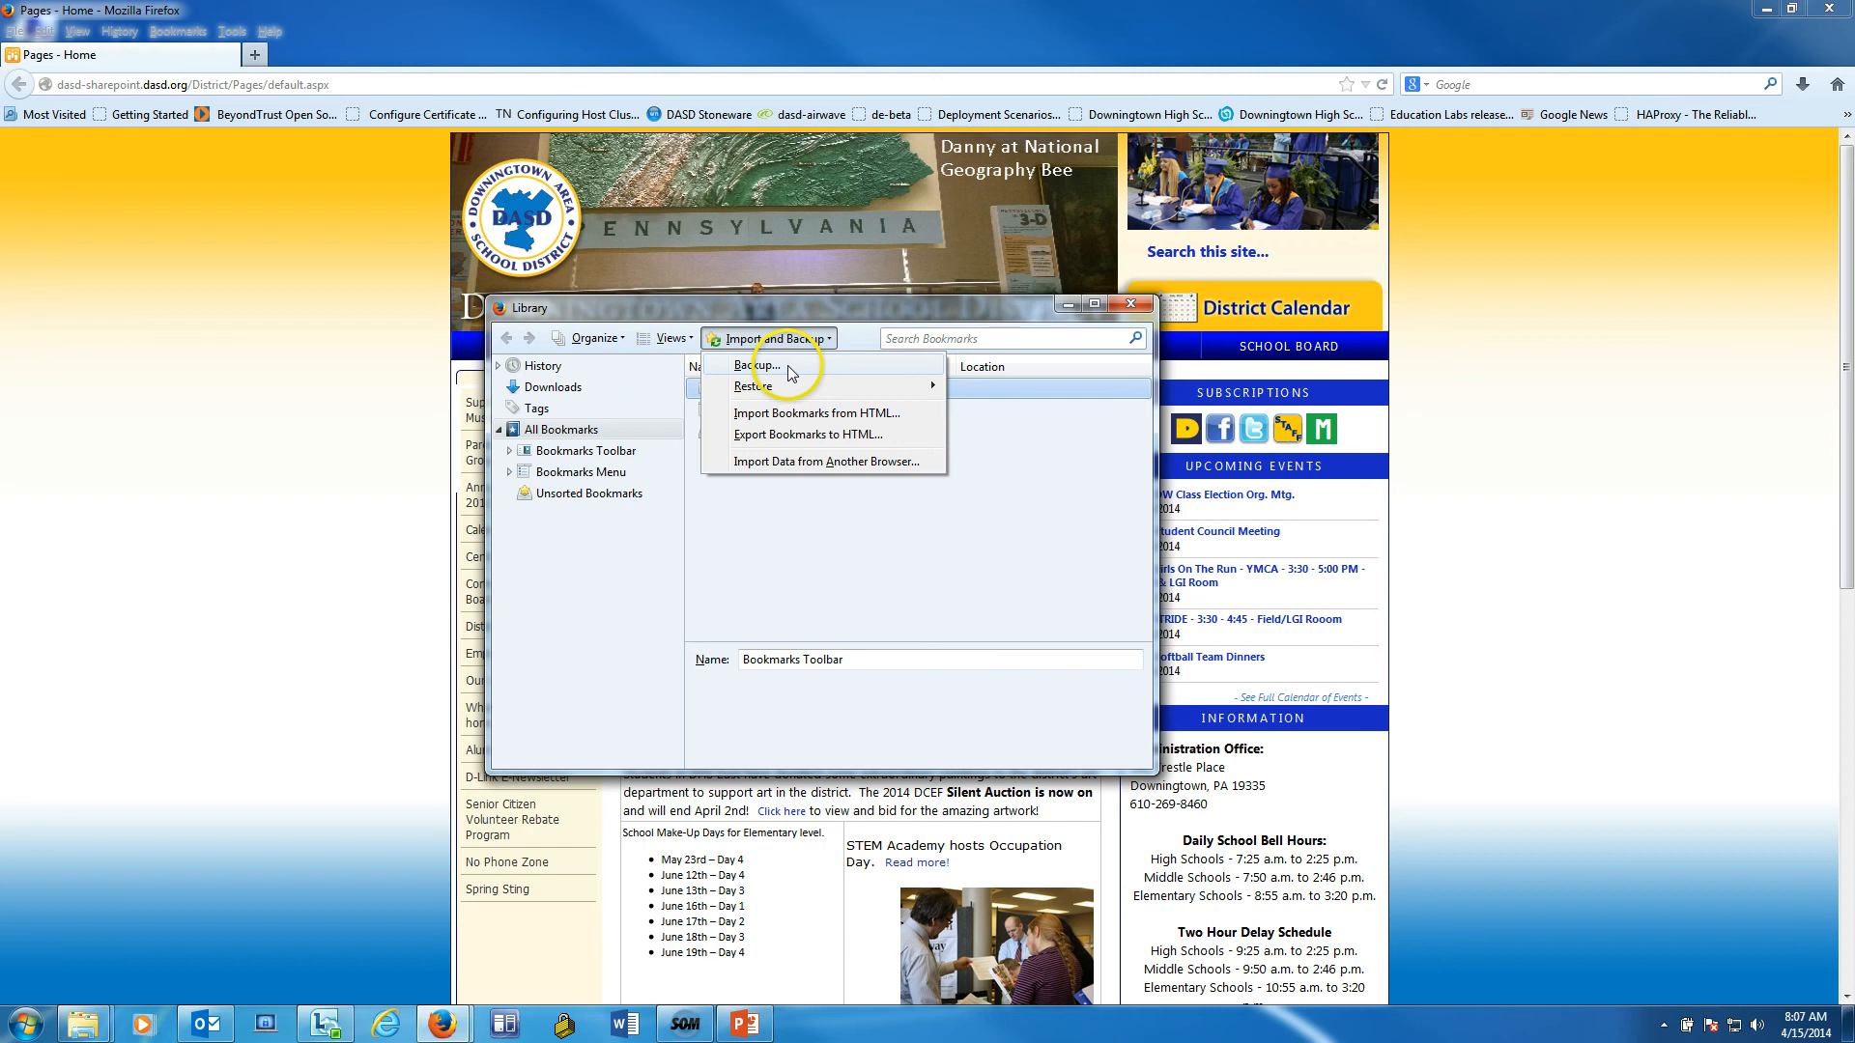
click(788, 365)
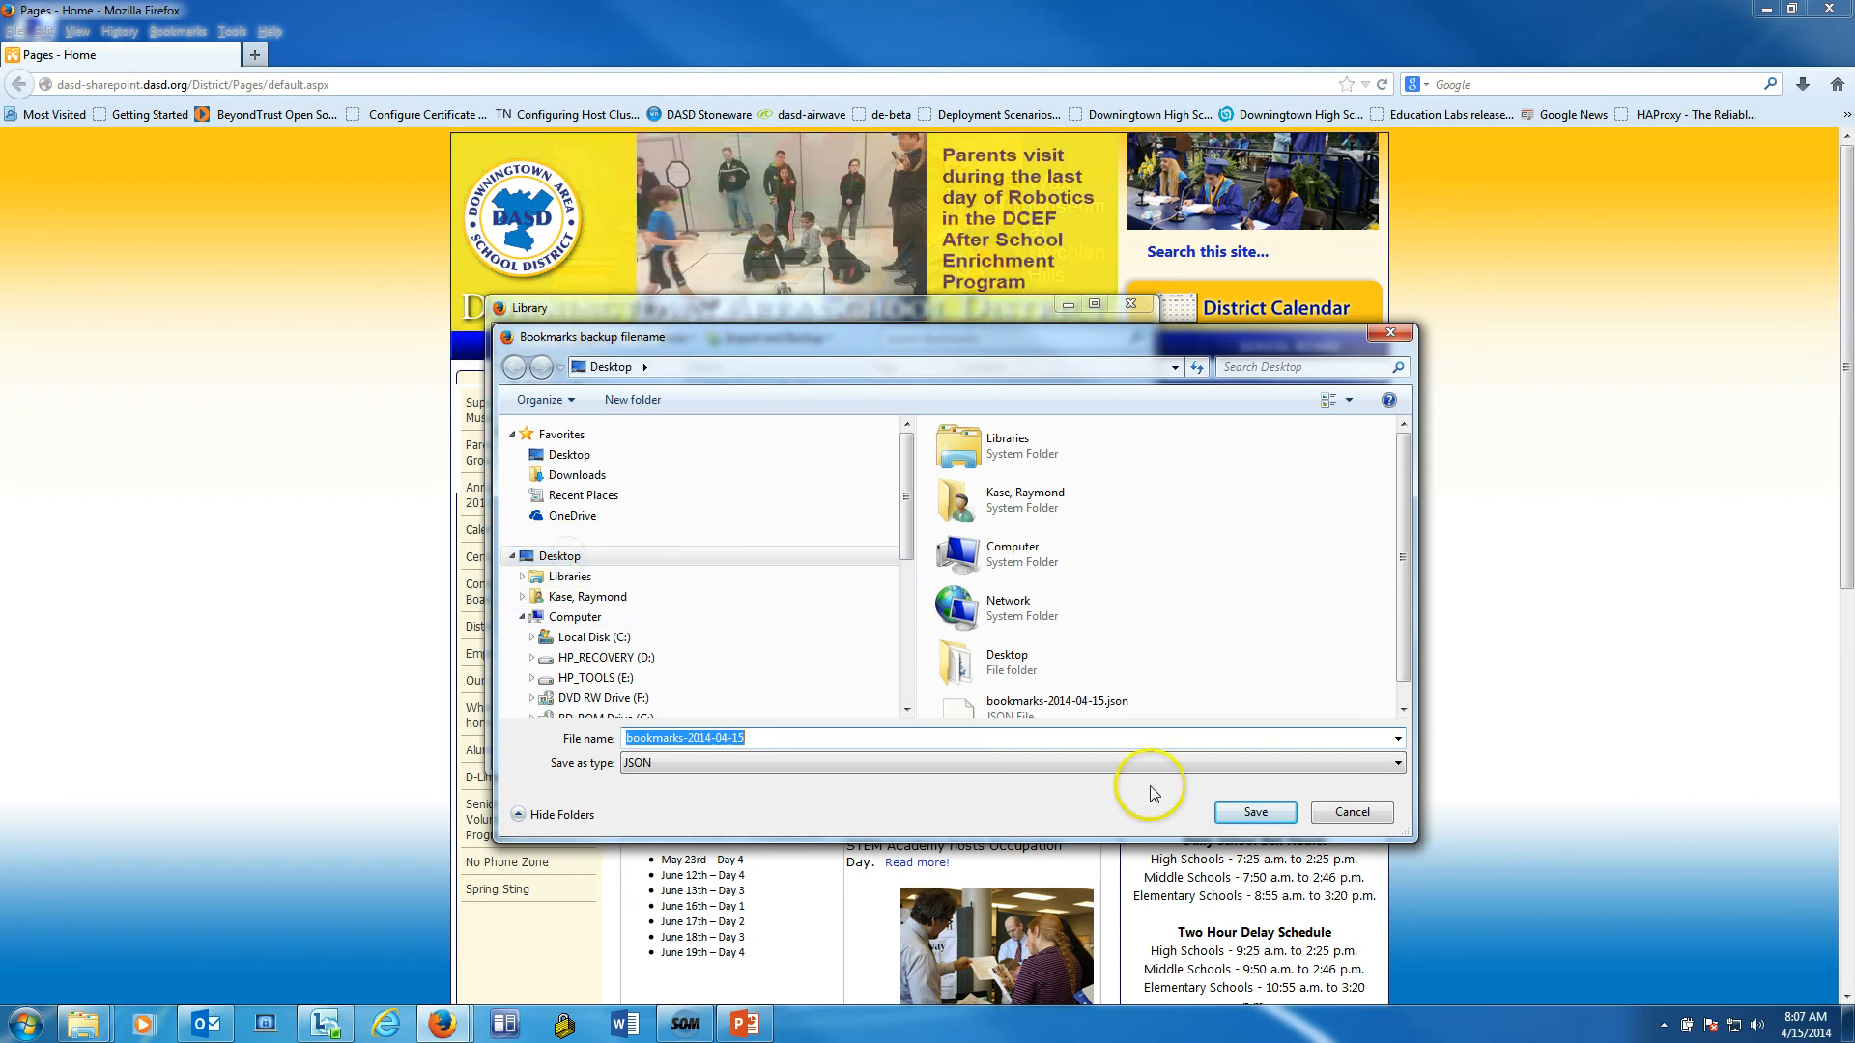
click(1256, 813)
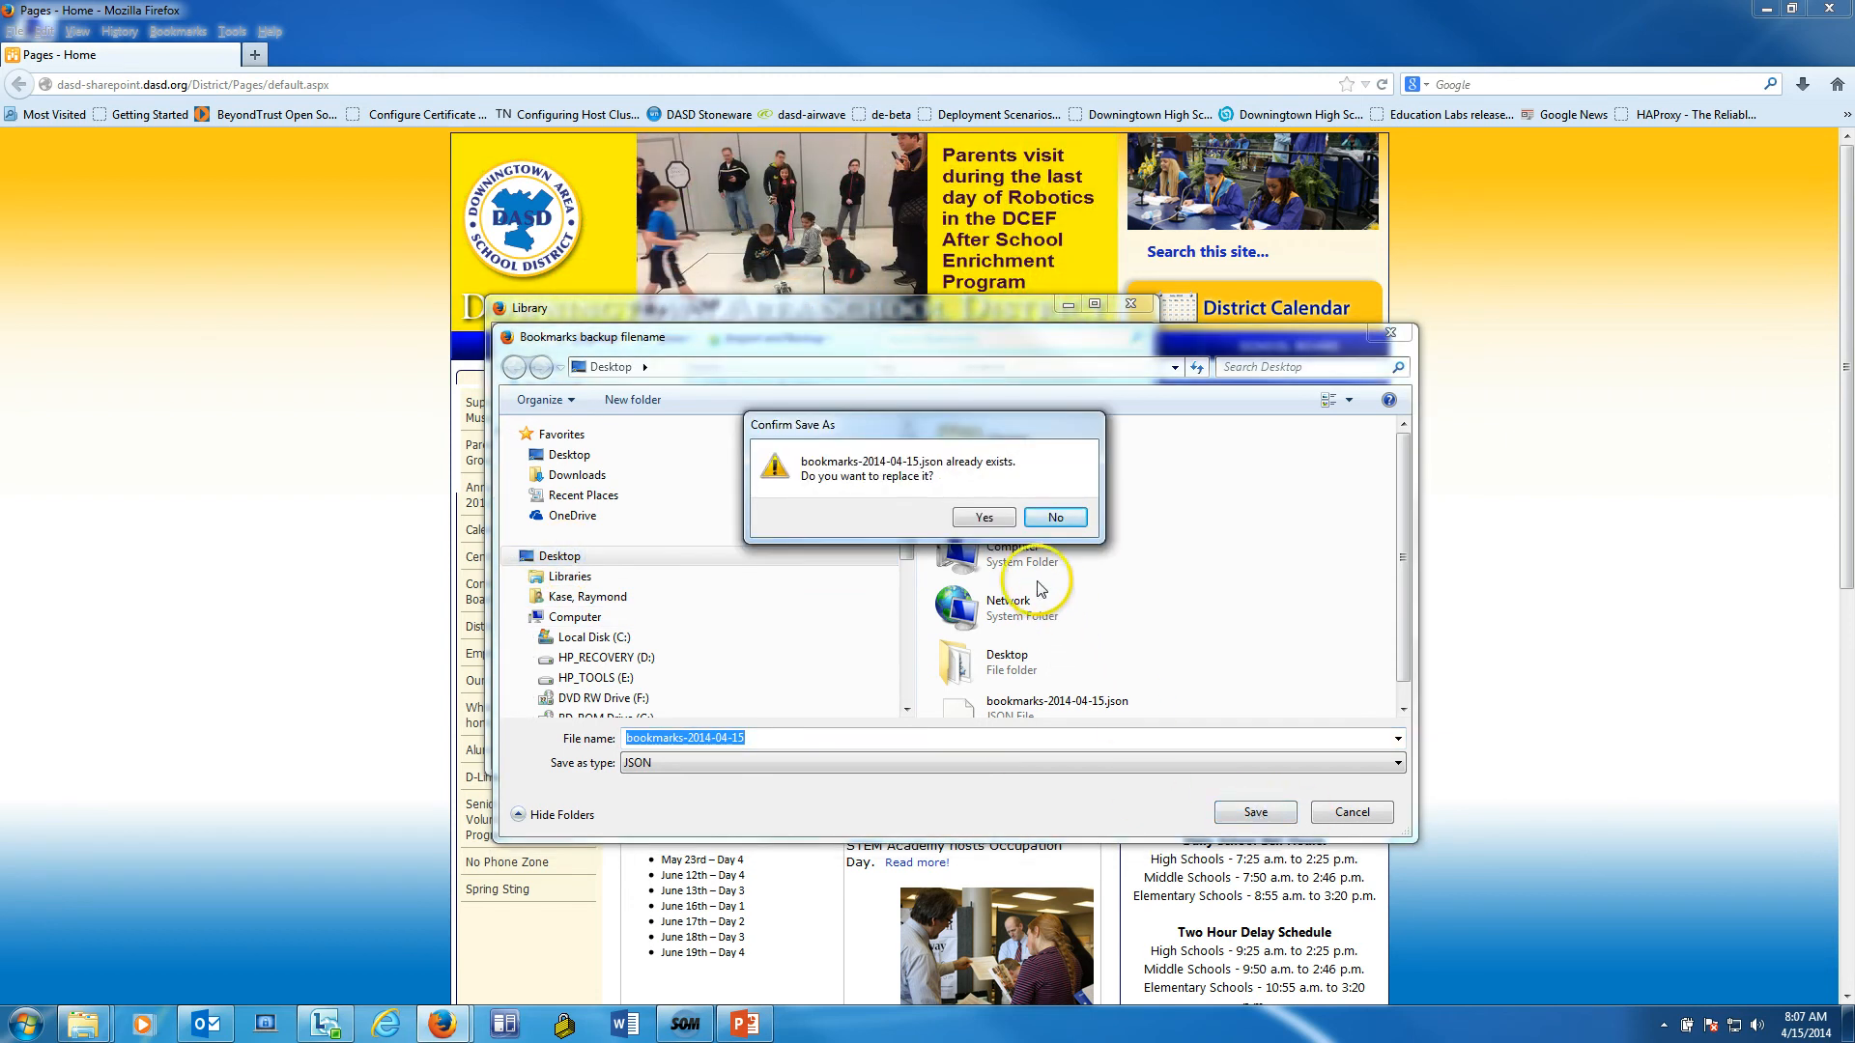
click(983, 519)
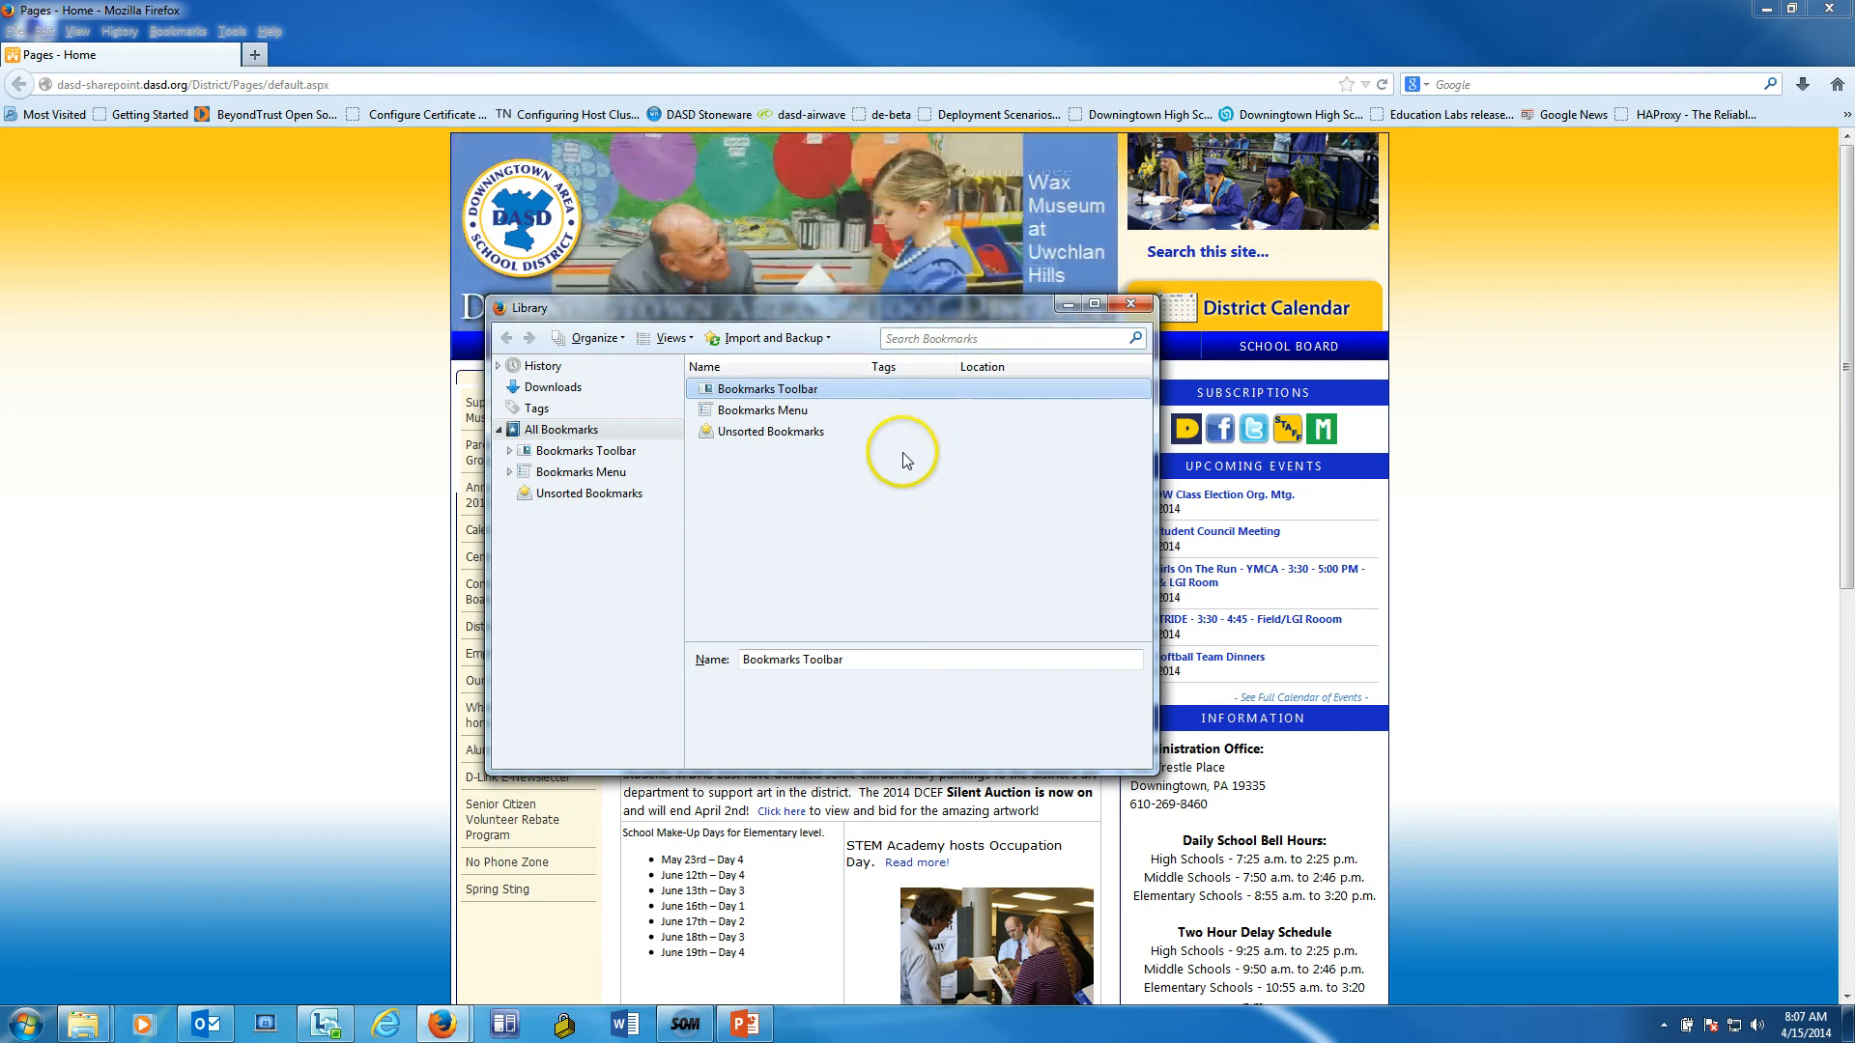
- Restore the bookmarks from the Tuesday, April 15, 2014 backup and close the bookmarks Library
click(780, 344)
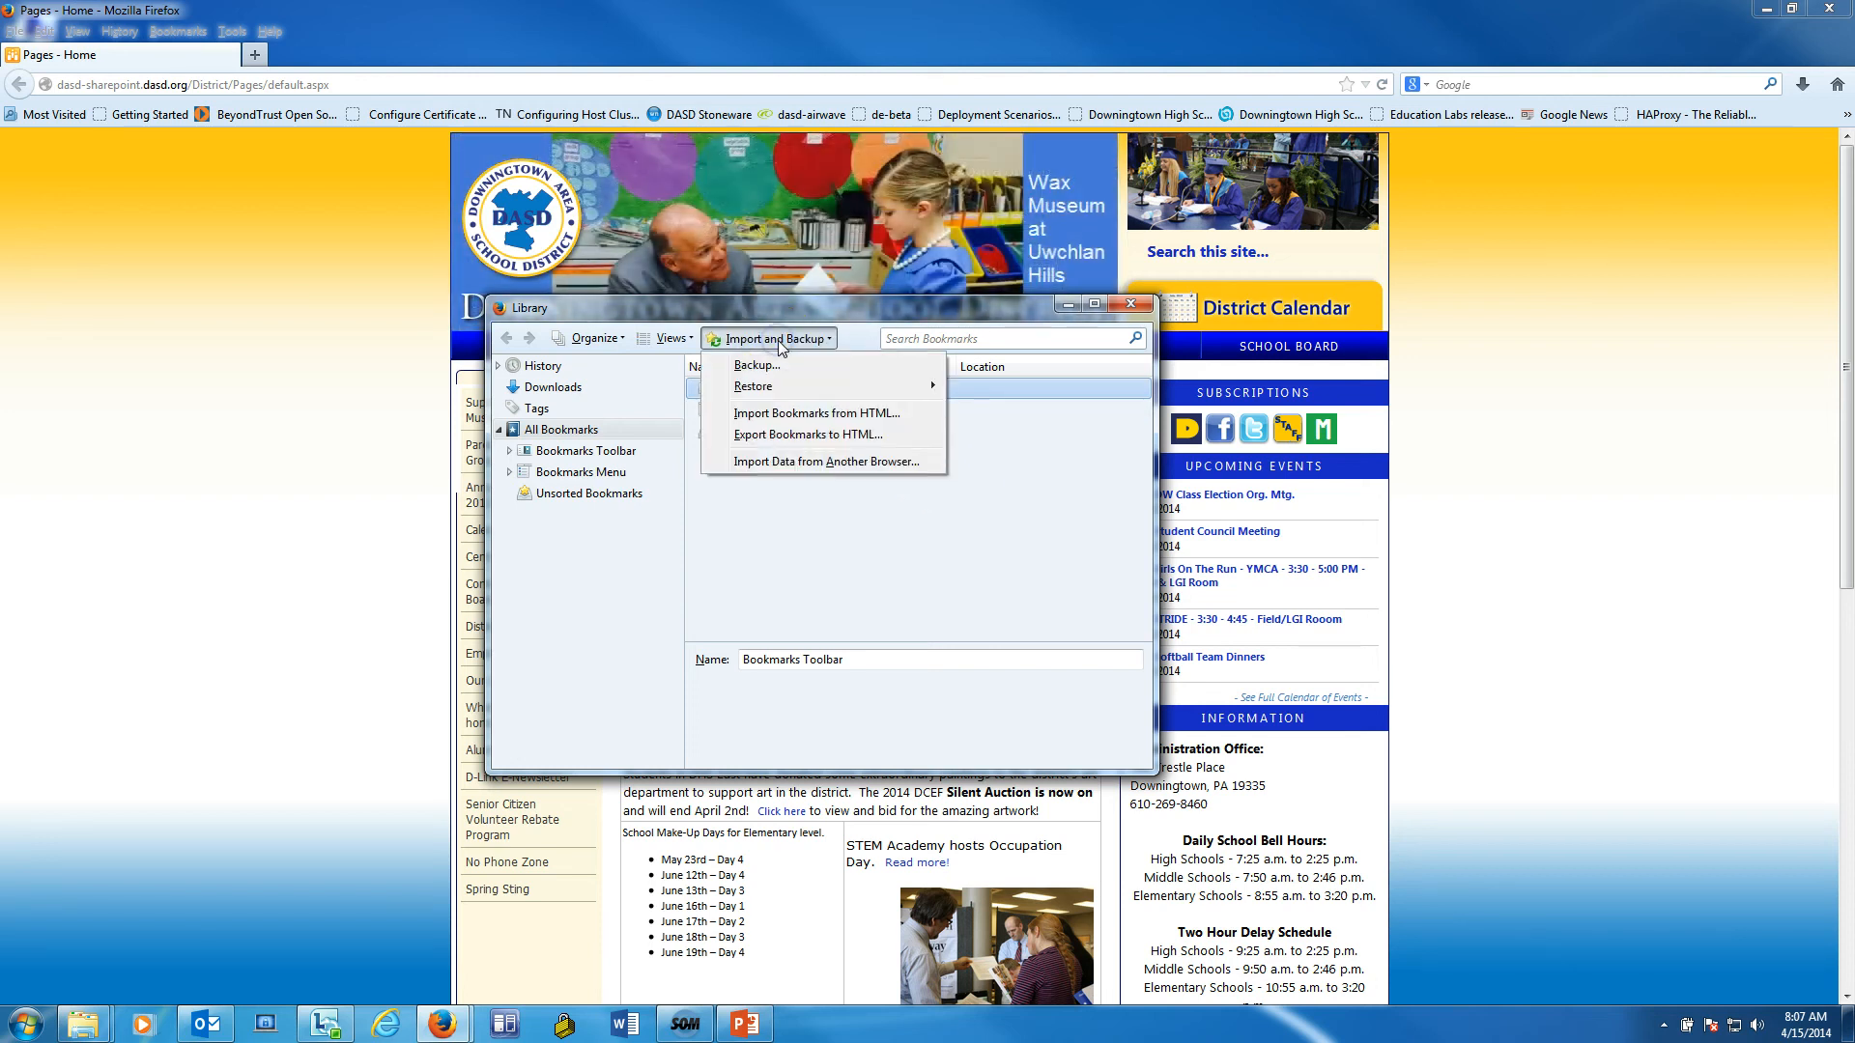
mouse_move(779, 390)
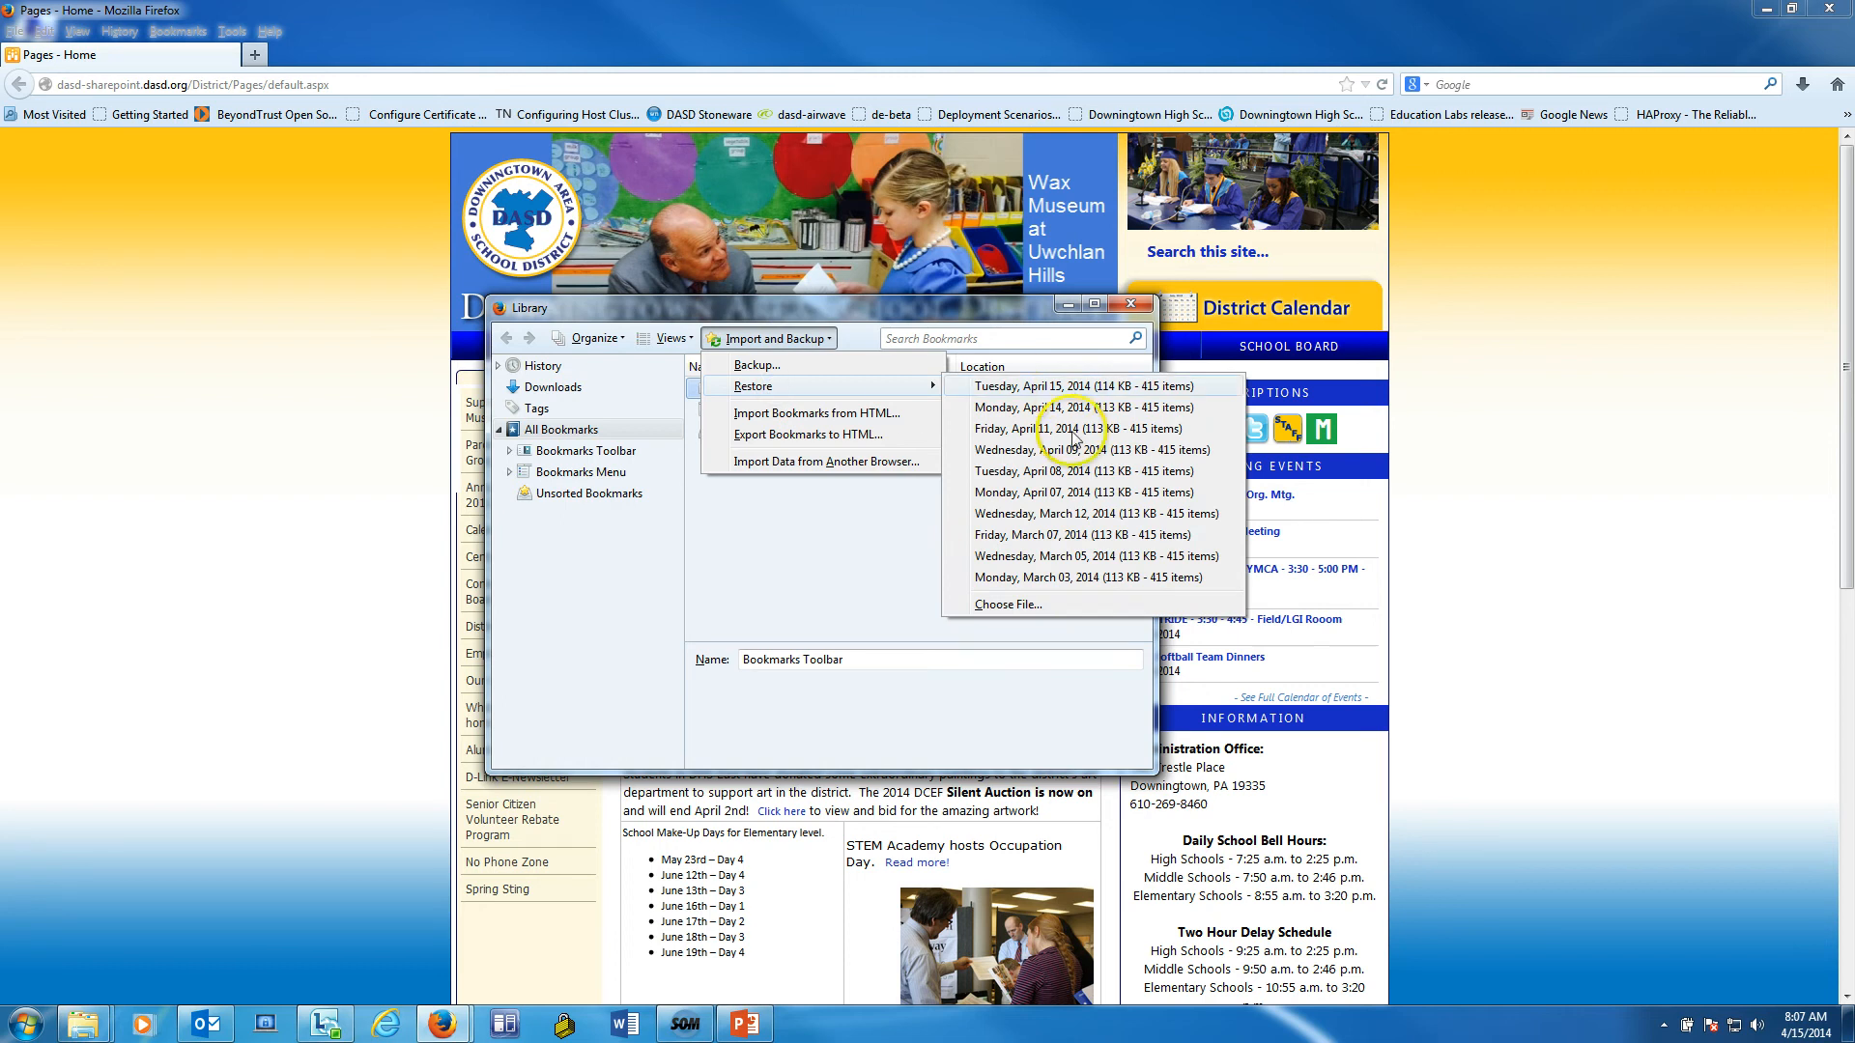
click(1109, 392)
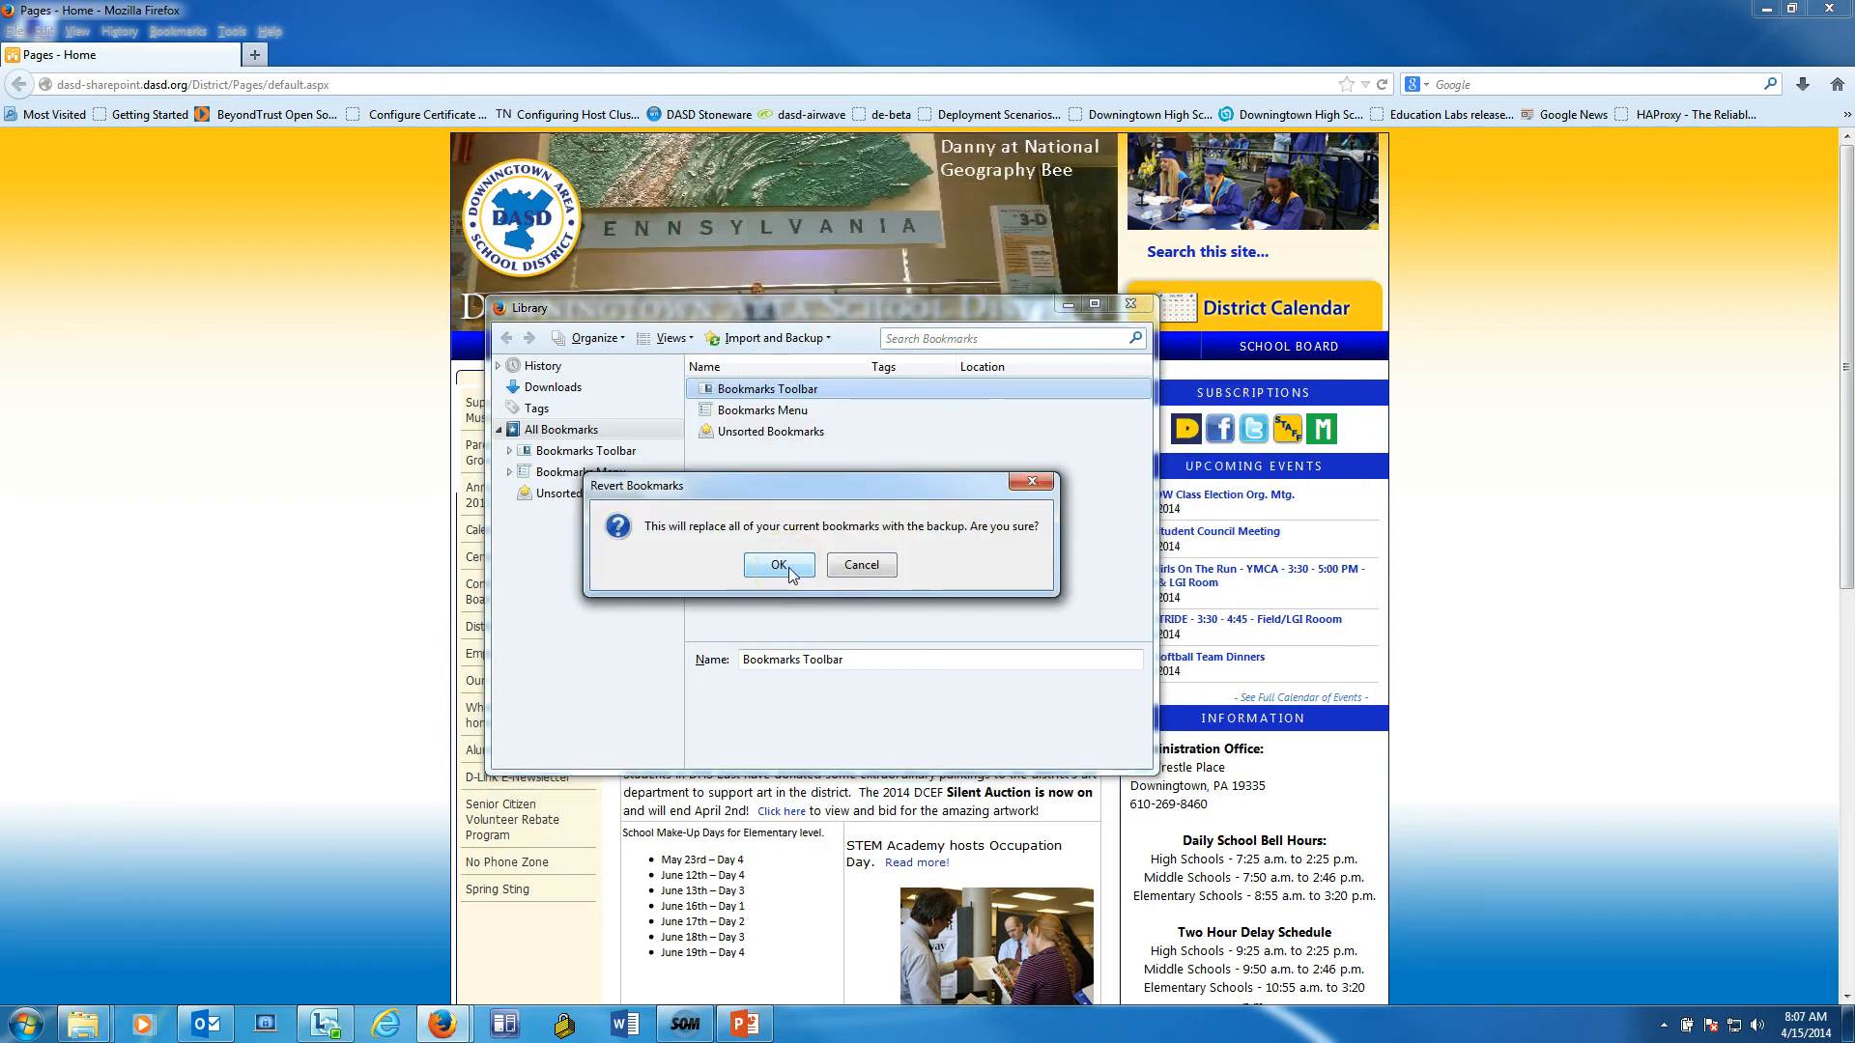
click(783, 566)
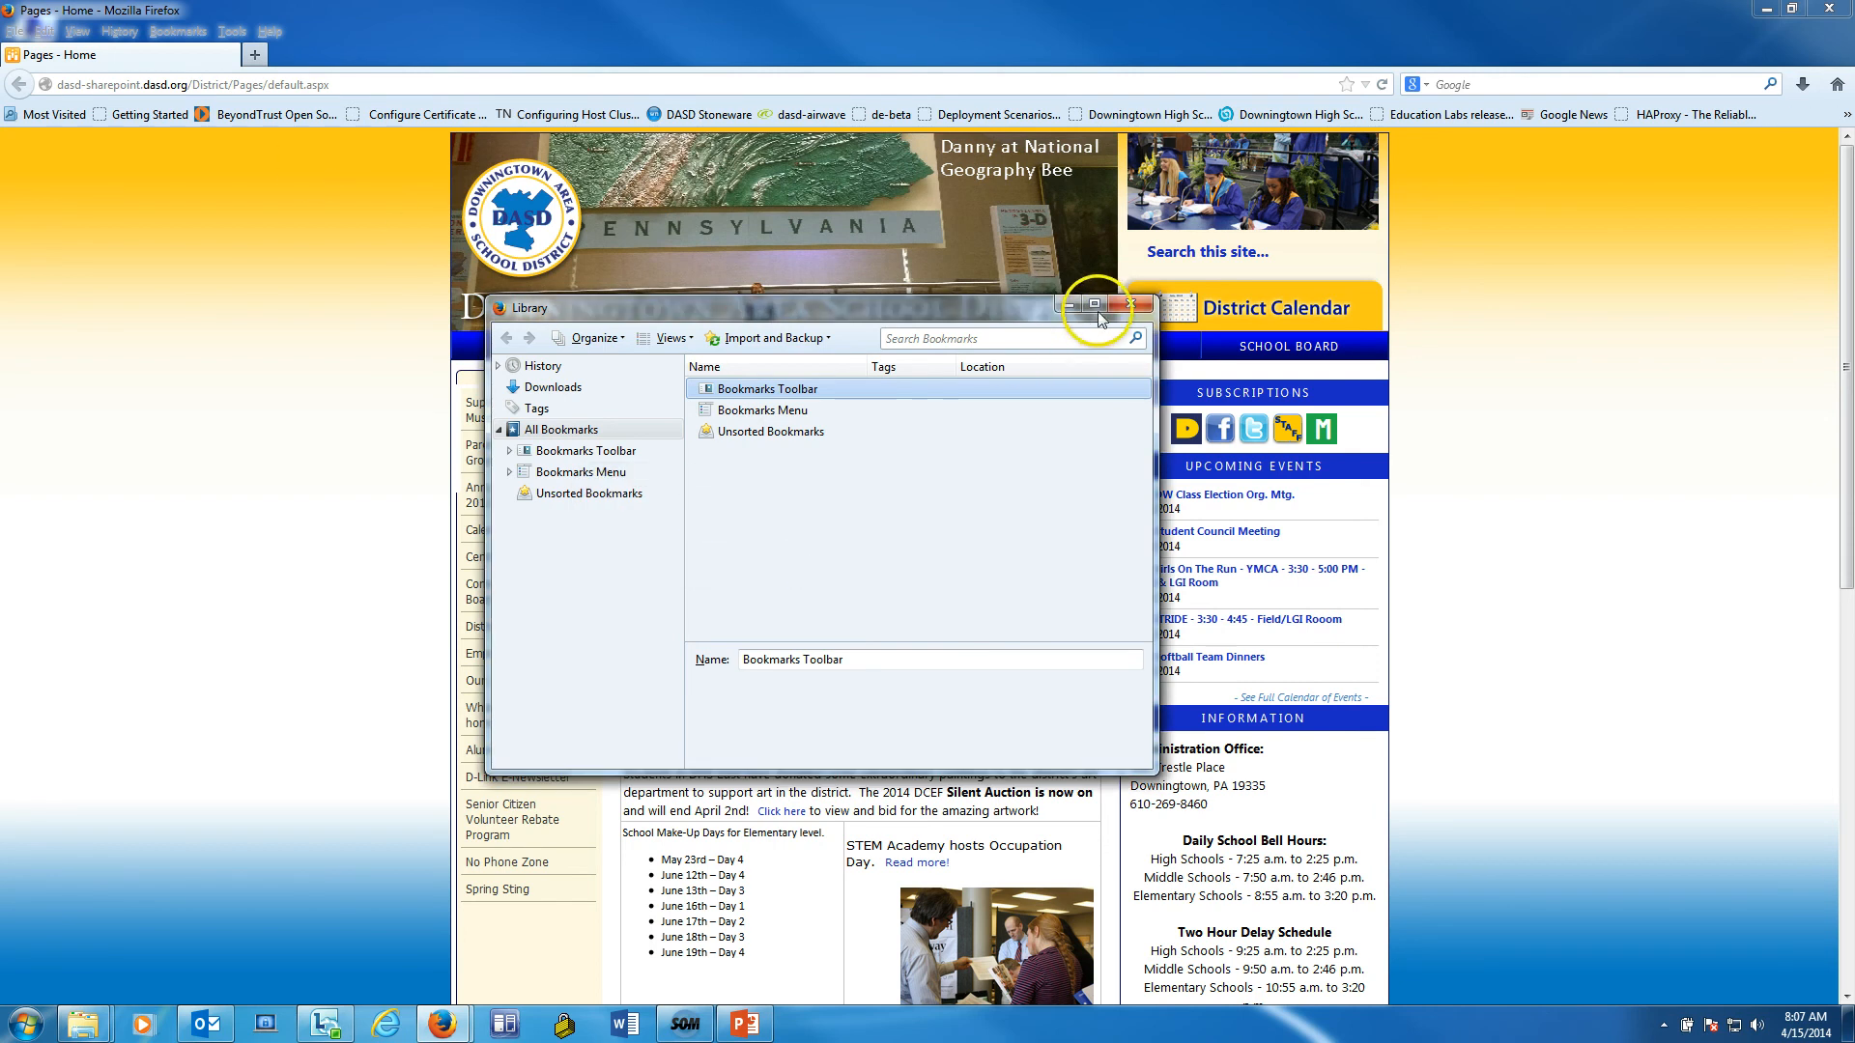
click(1131, 304)
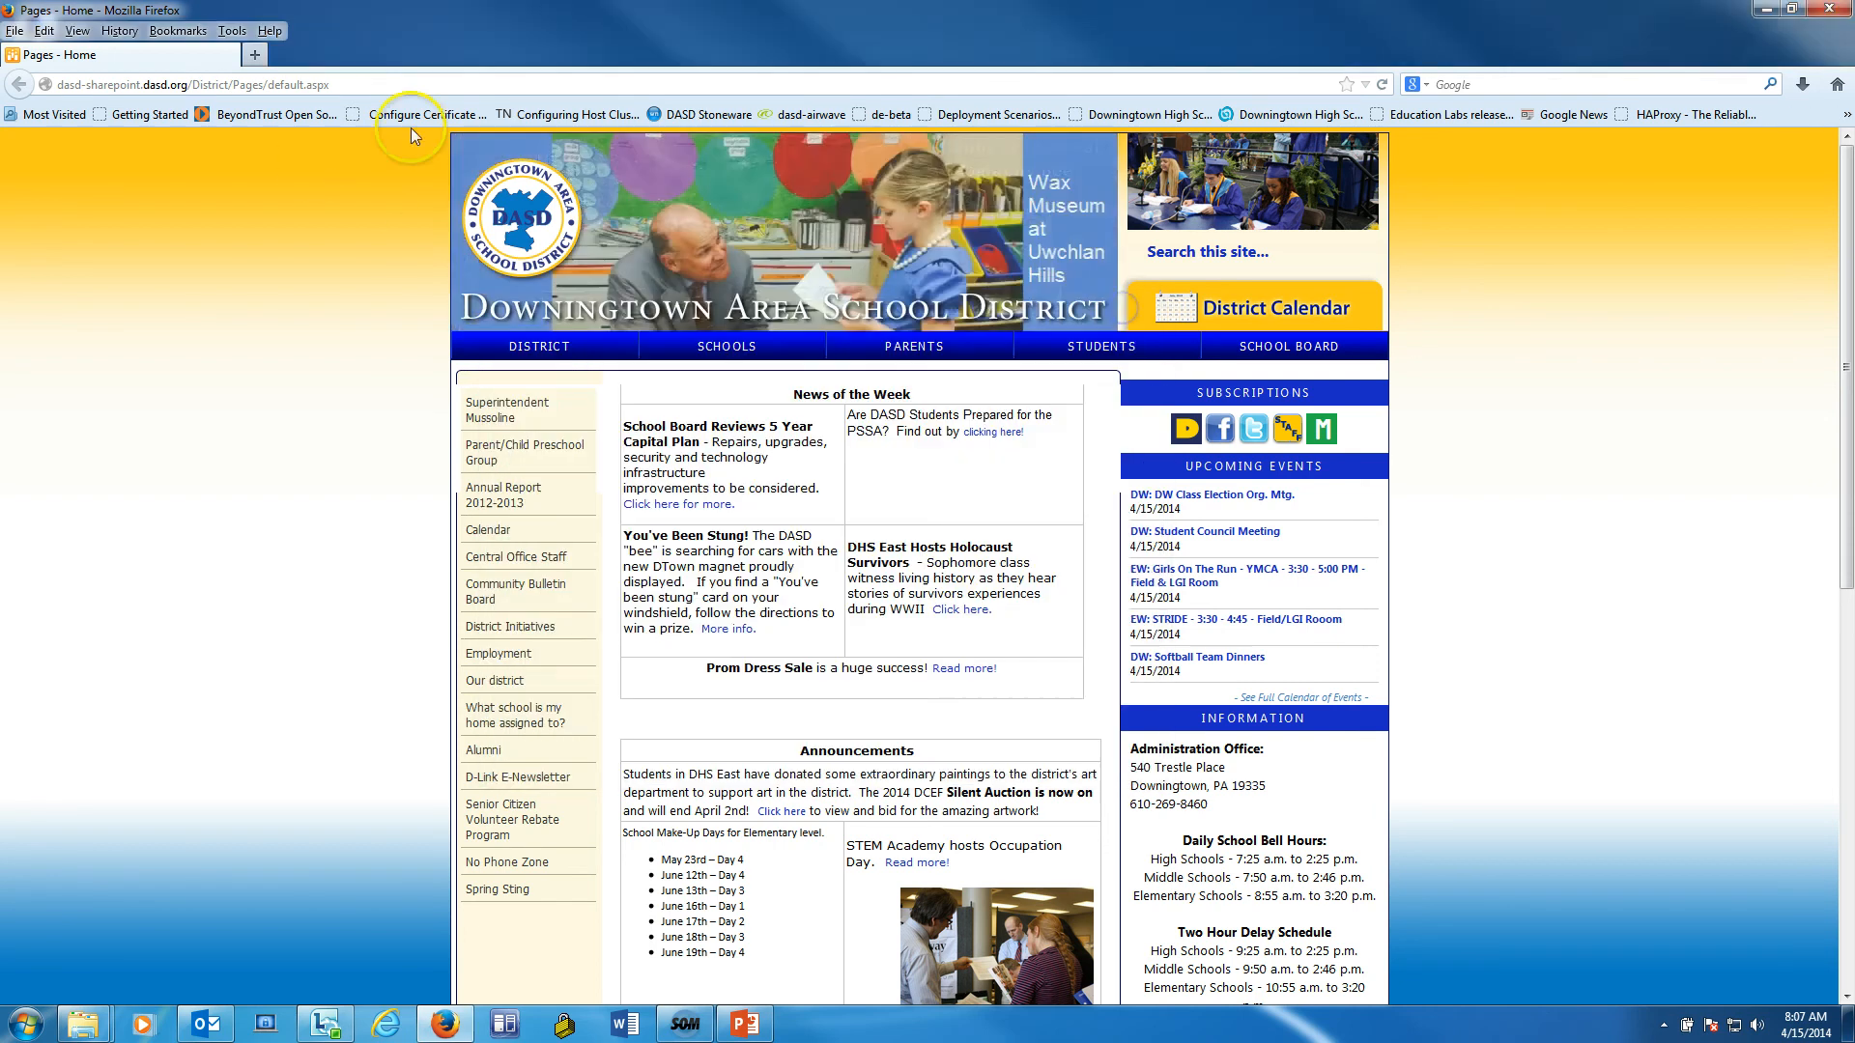
click(178, 30)
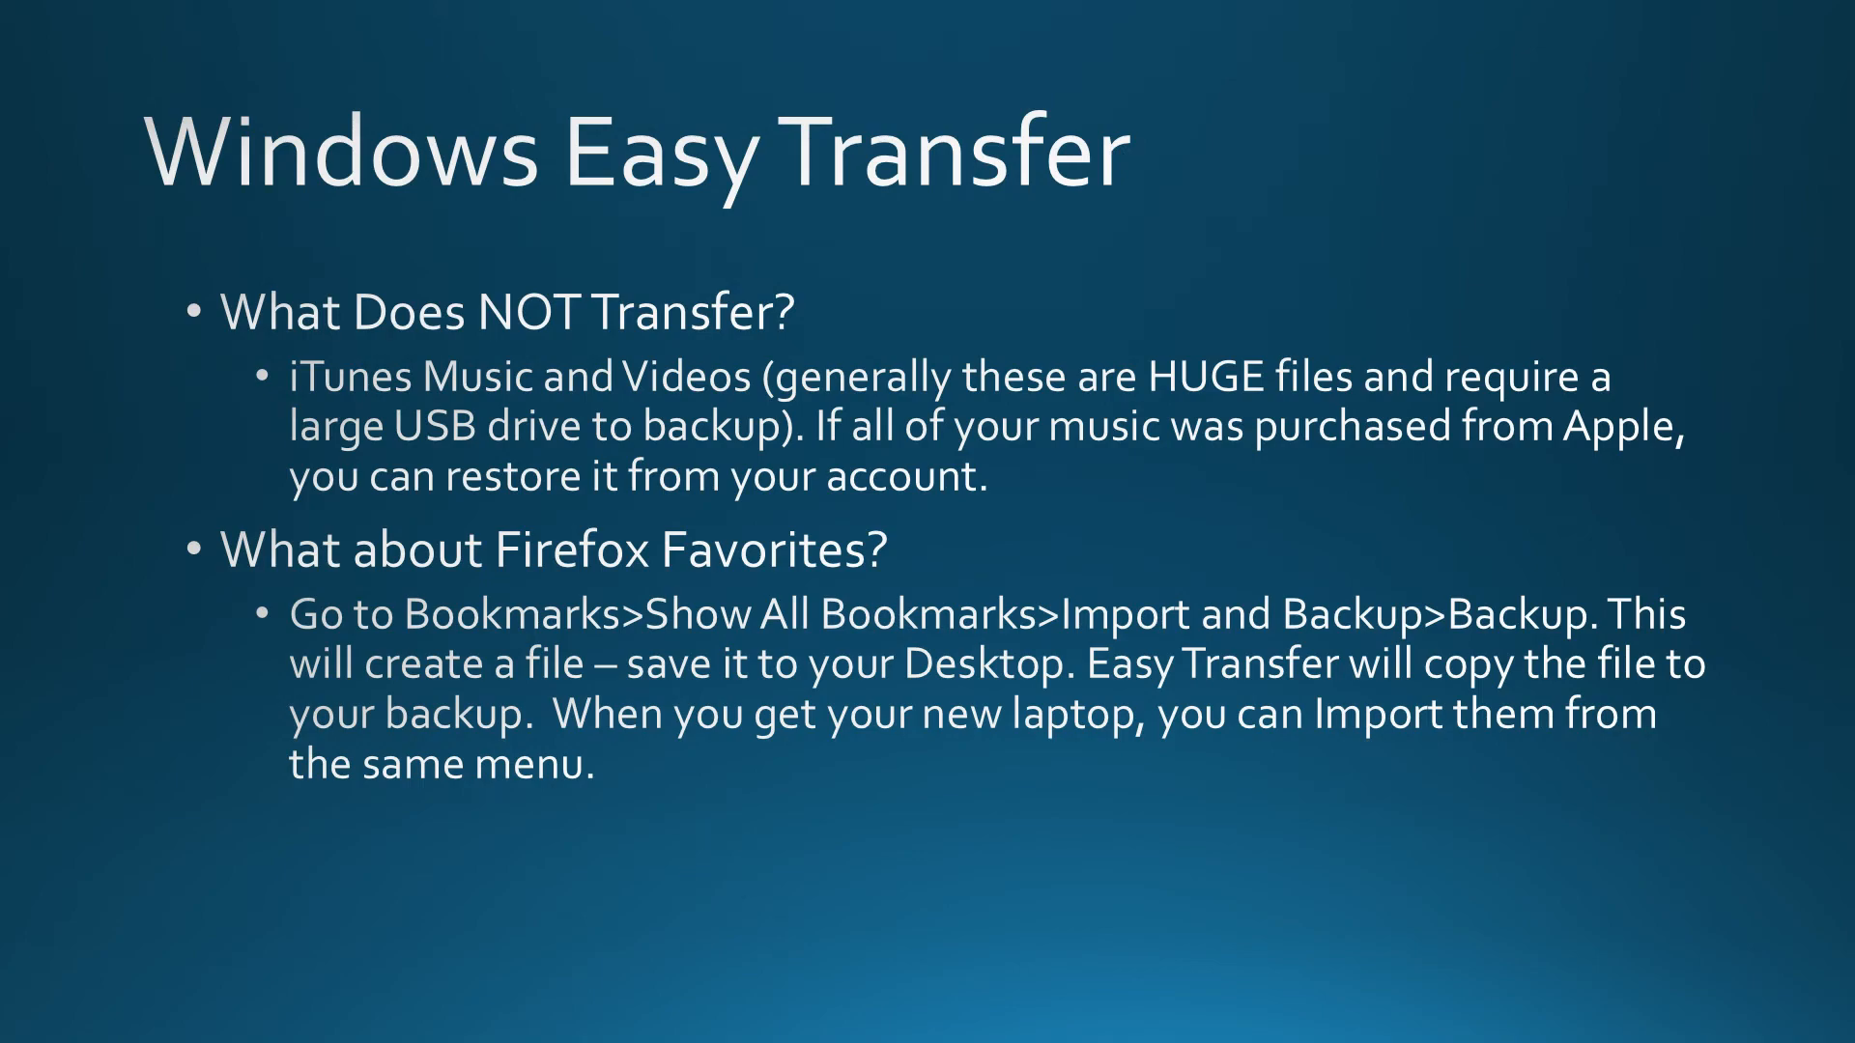
key(Right)
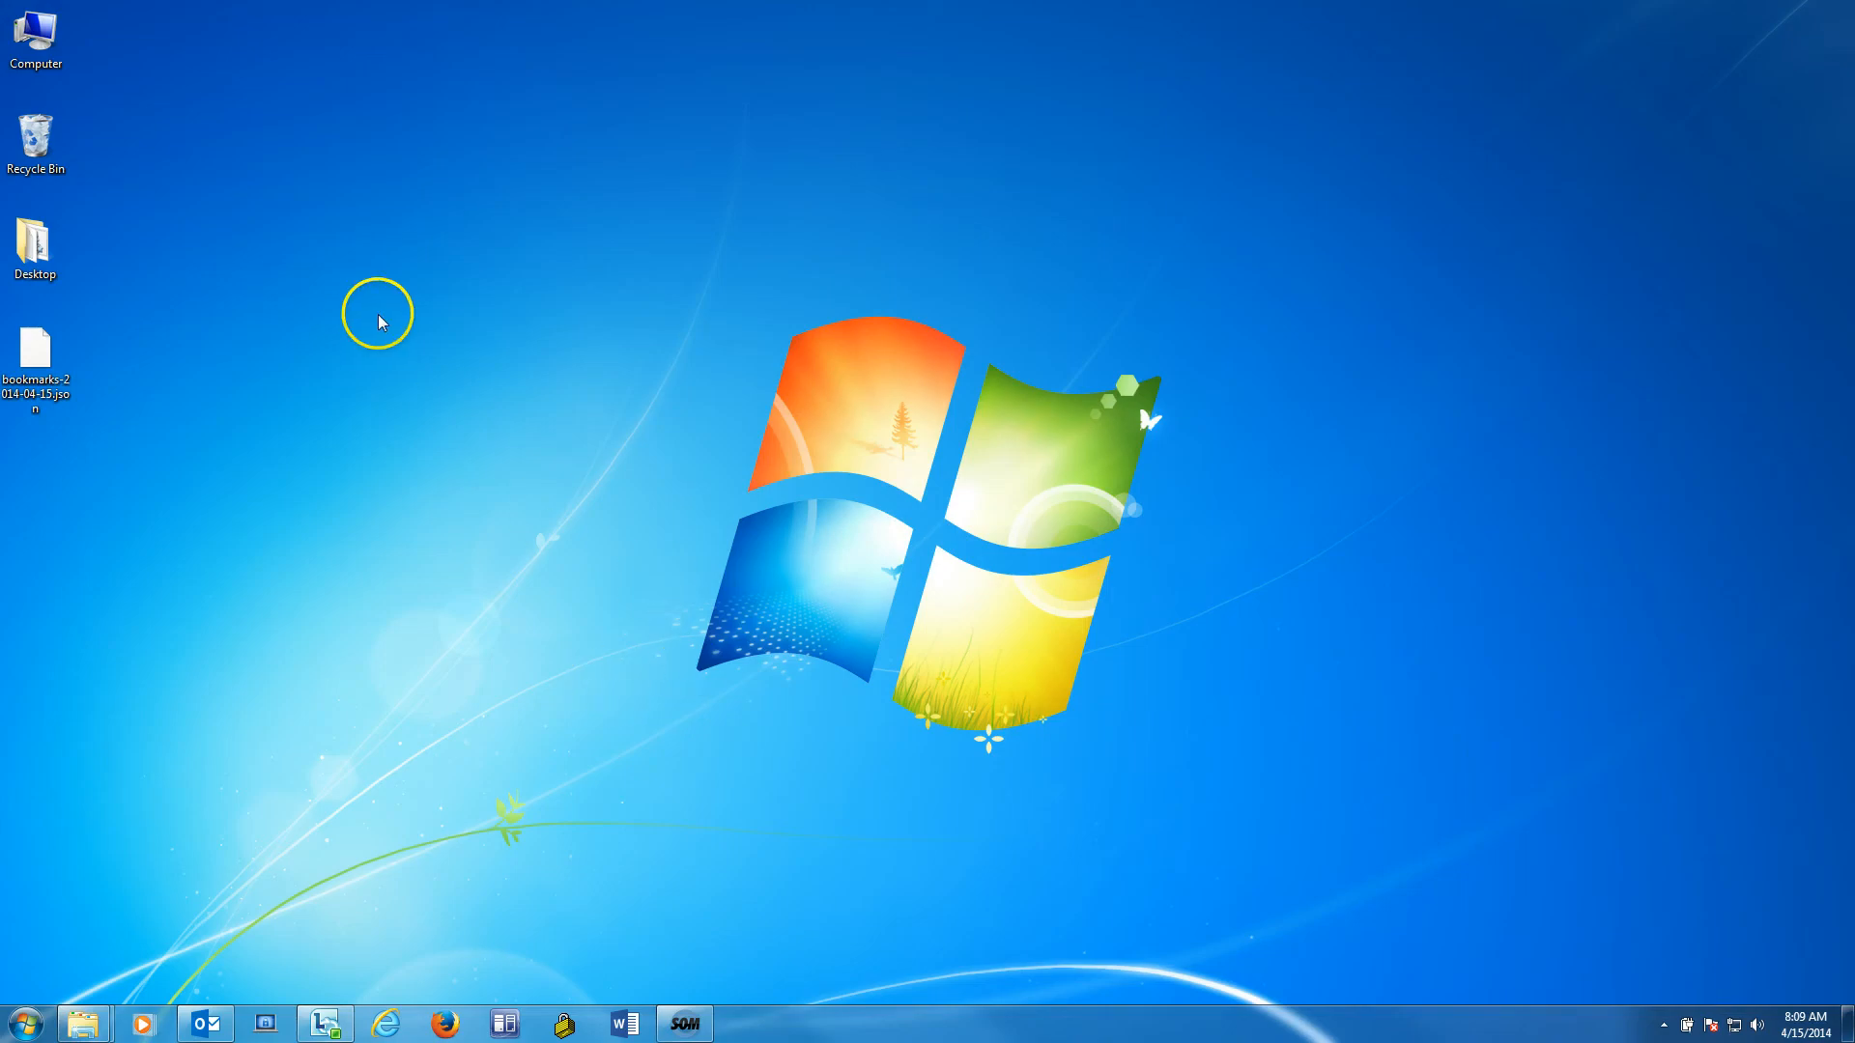
- Run the EZTransfer batch file from the H: network drive, start migwiz.exe, and minimize the file browser window
click(35, 38)
double_click(35, 38)
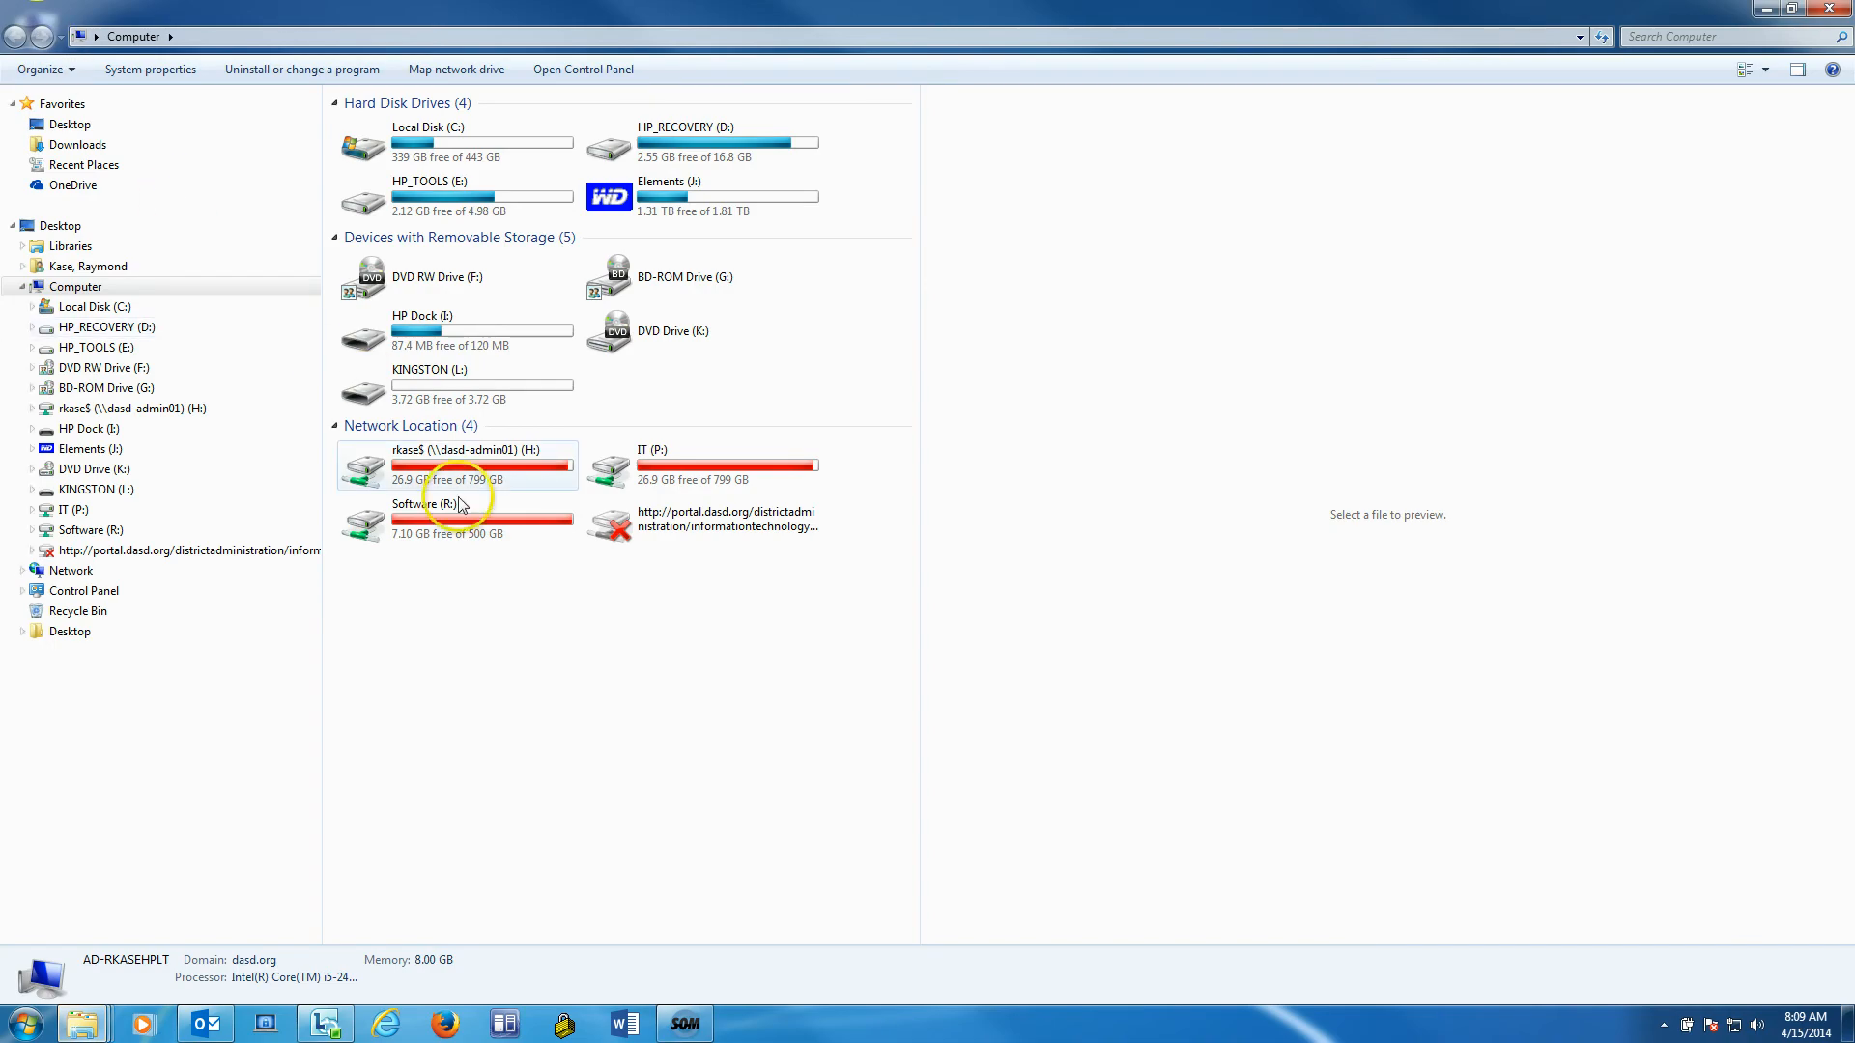
double_click(451, 466)
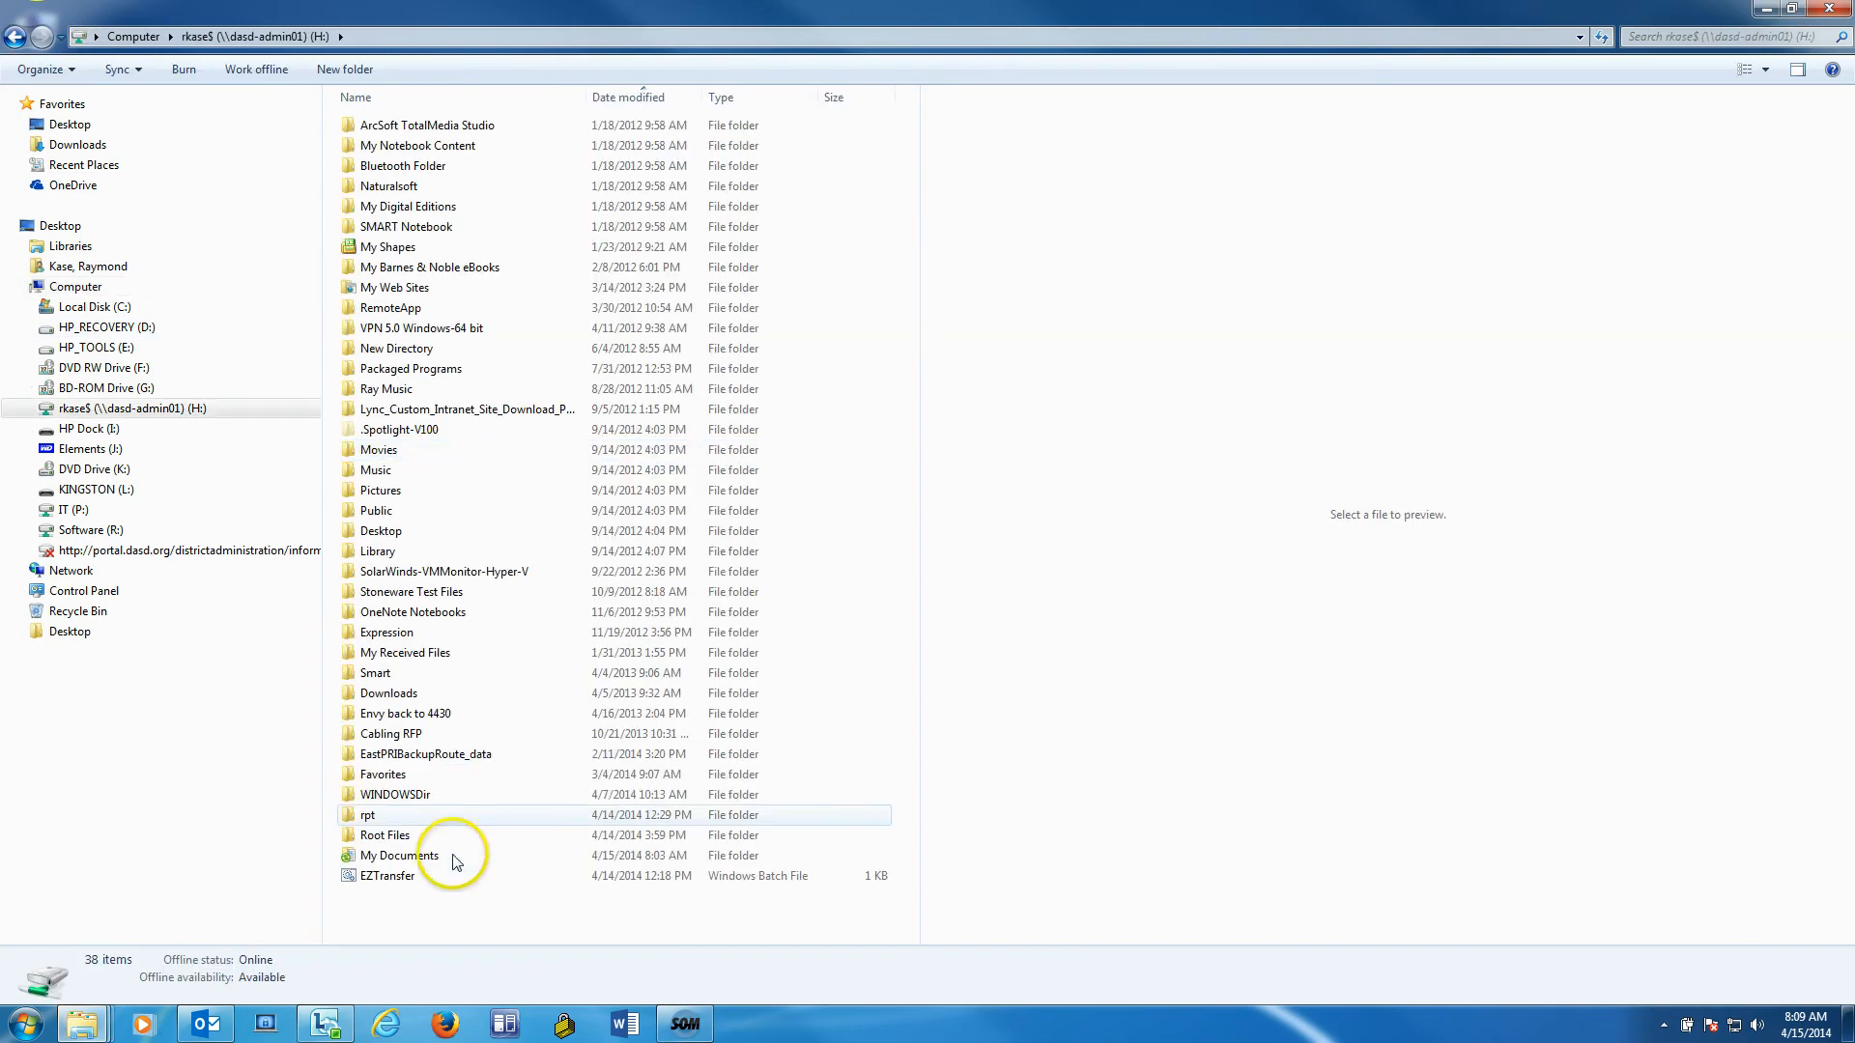
double_click(390, 877)
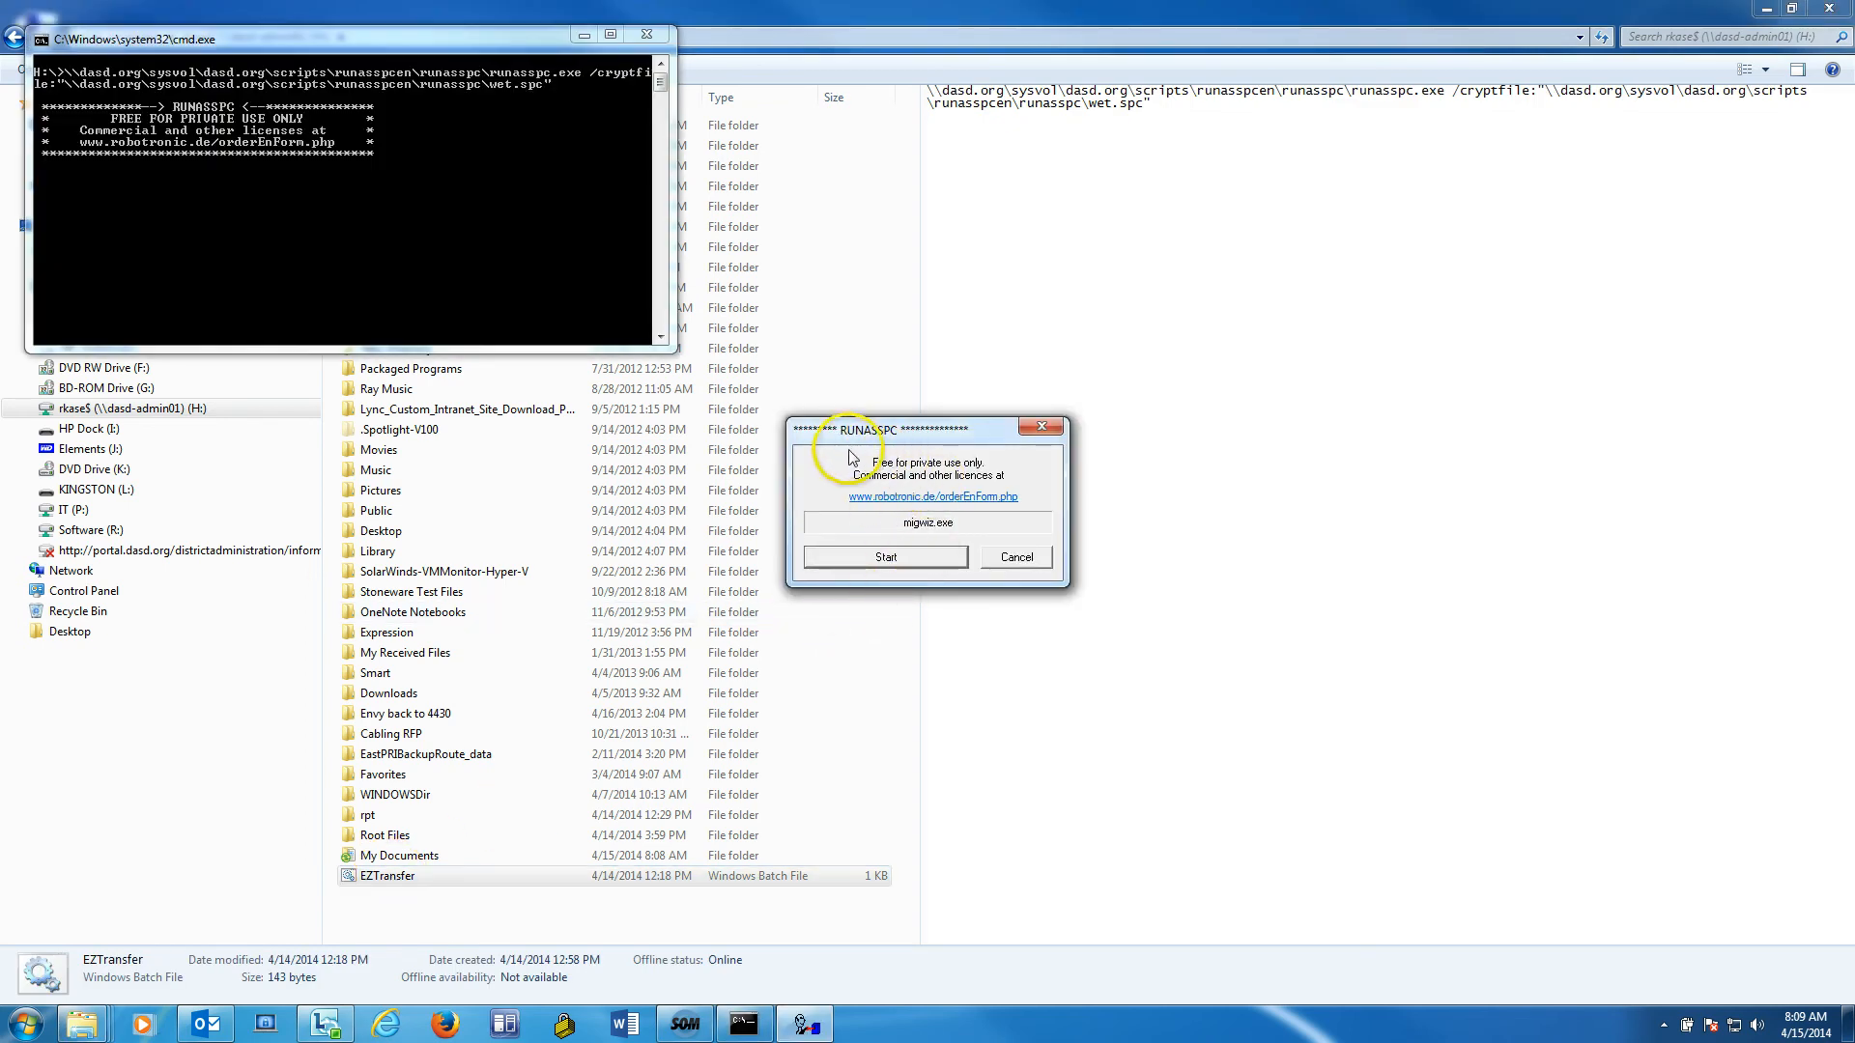
click(926, 558)
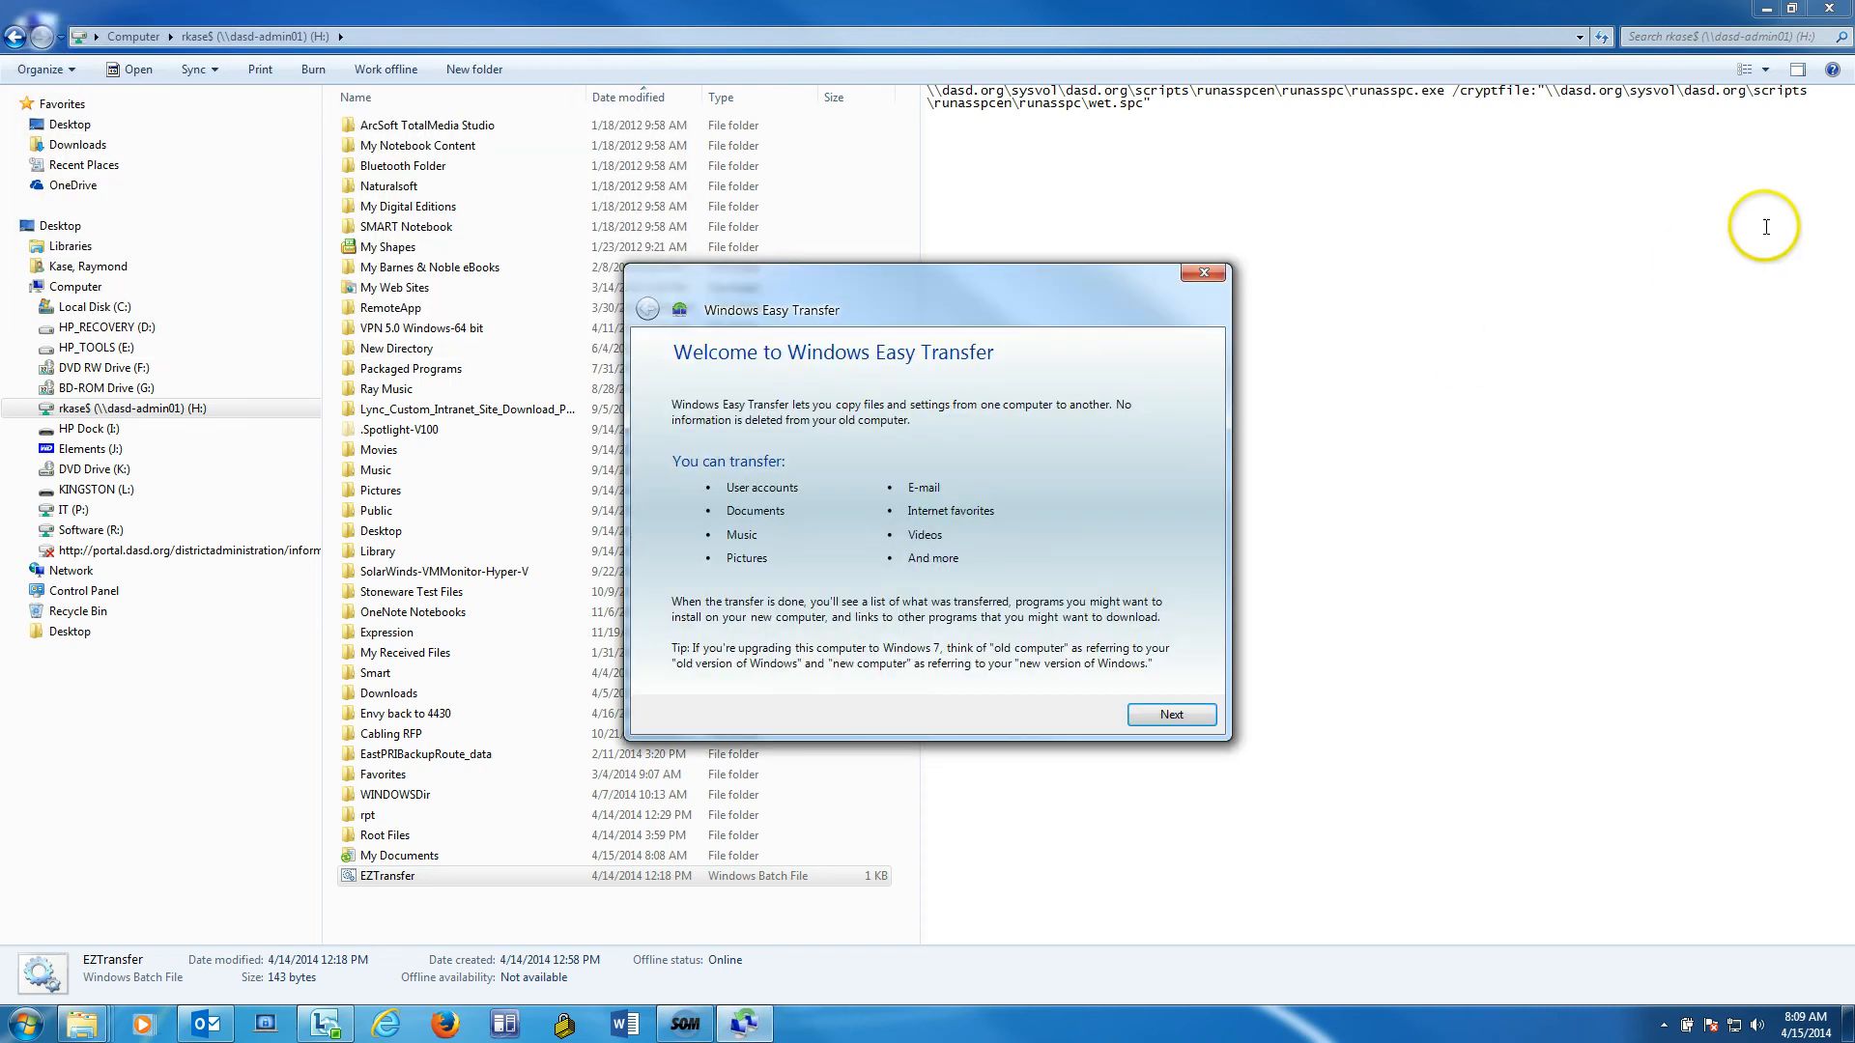
click(1774, 11)
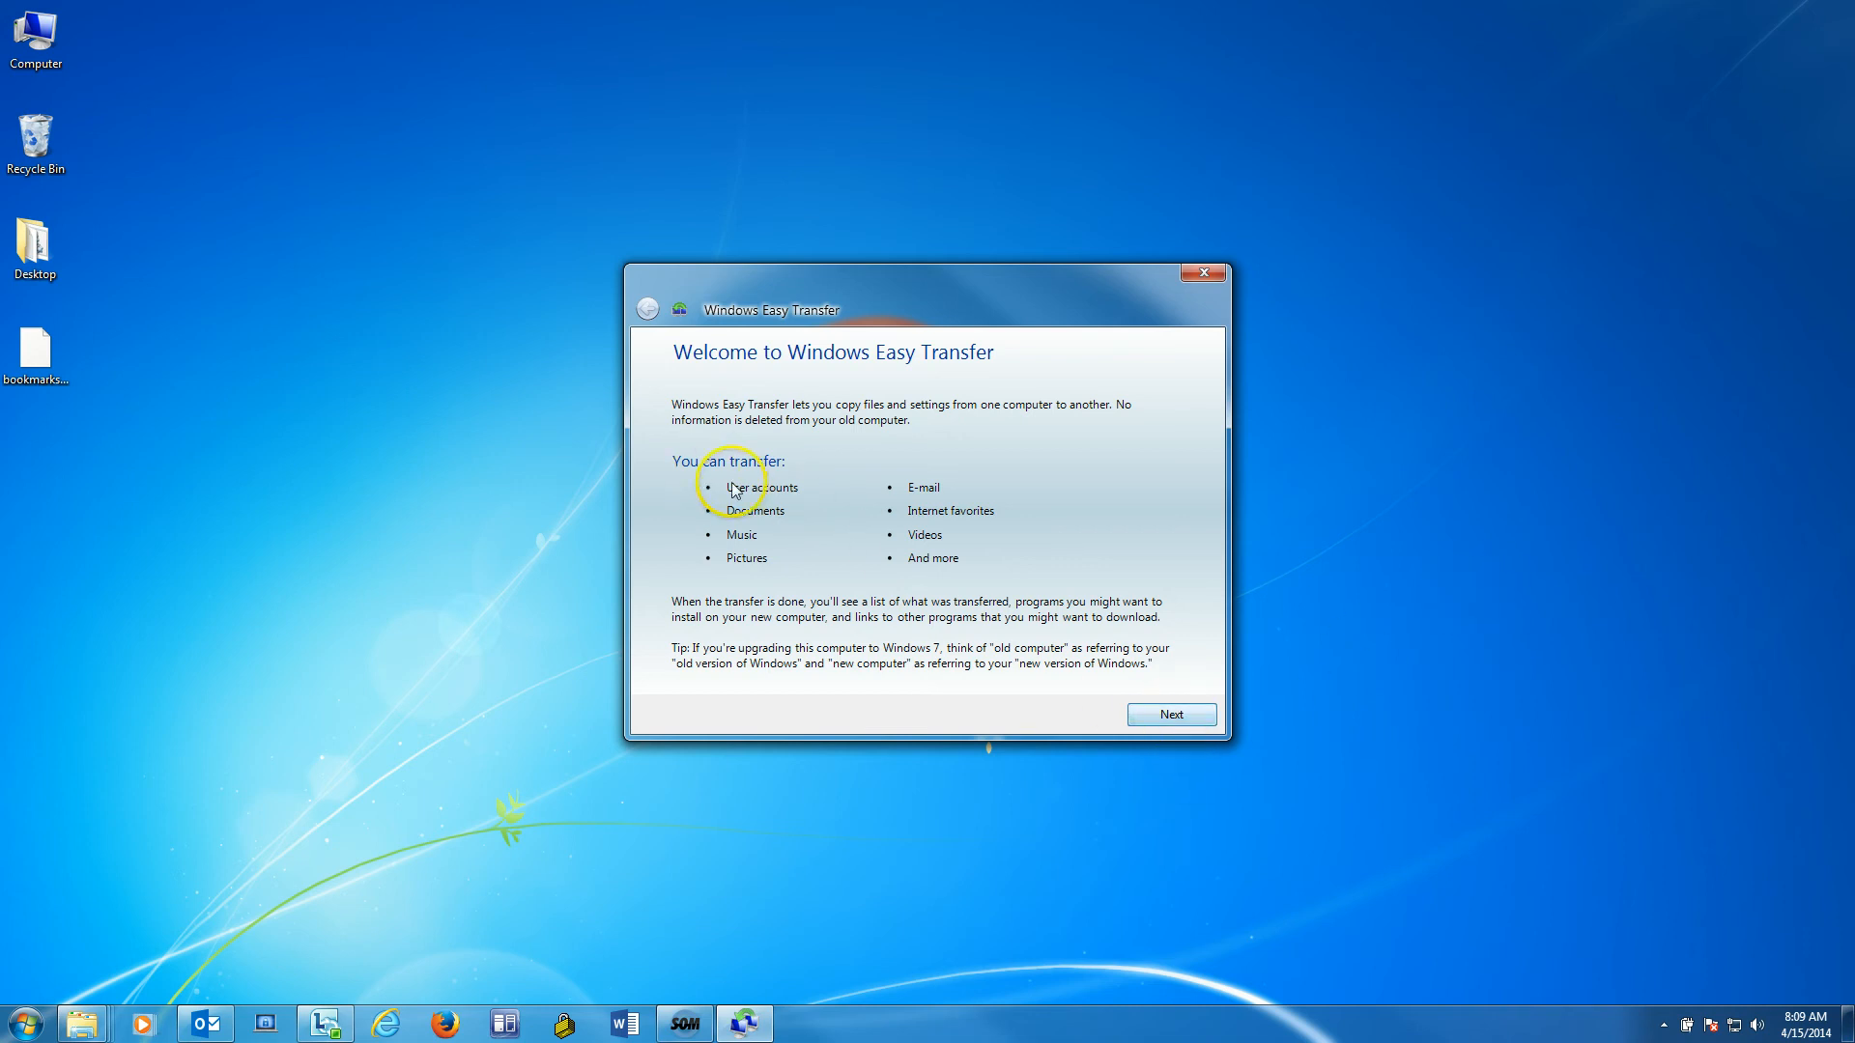
- Choose an external hard disk or USB flash drive as the transfer method and identify this as the old computer
click(1175, 716)
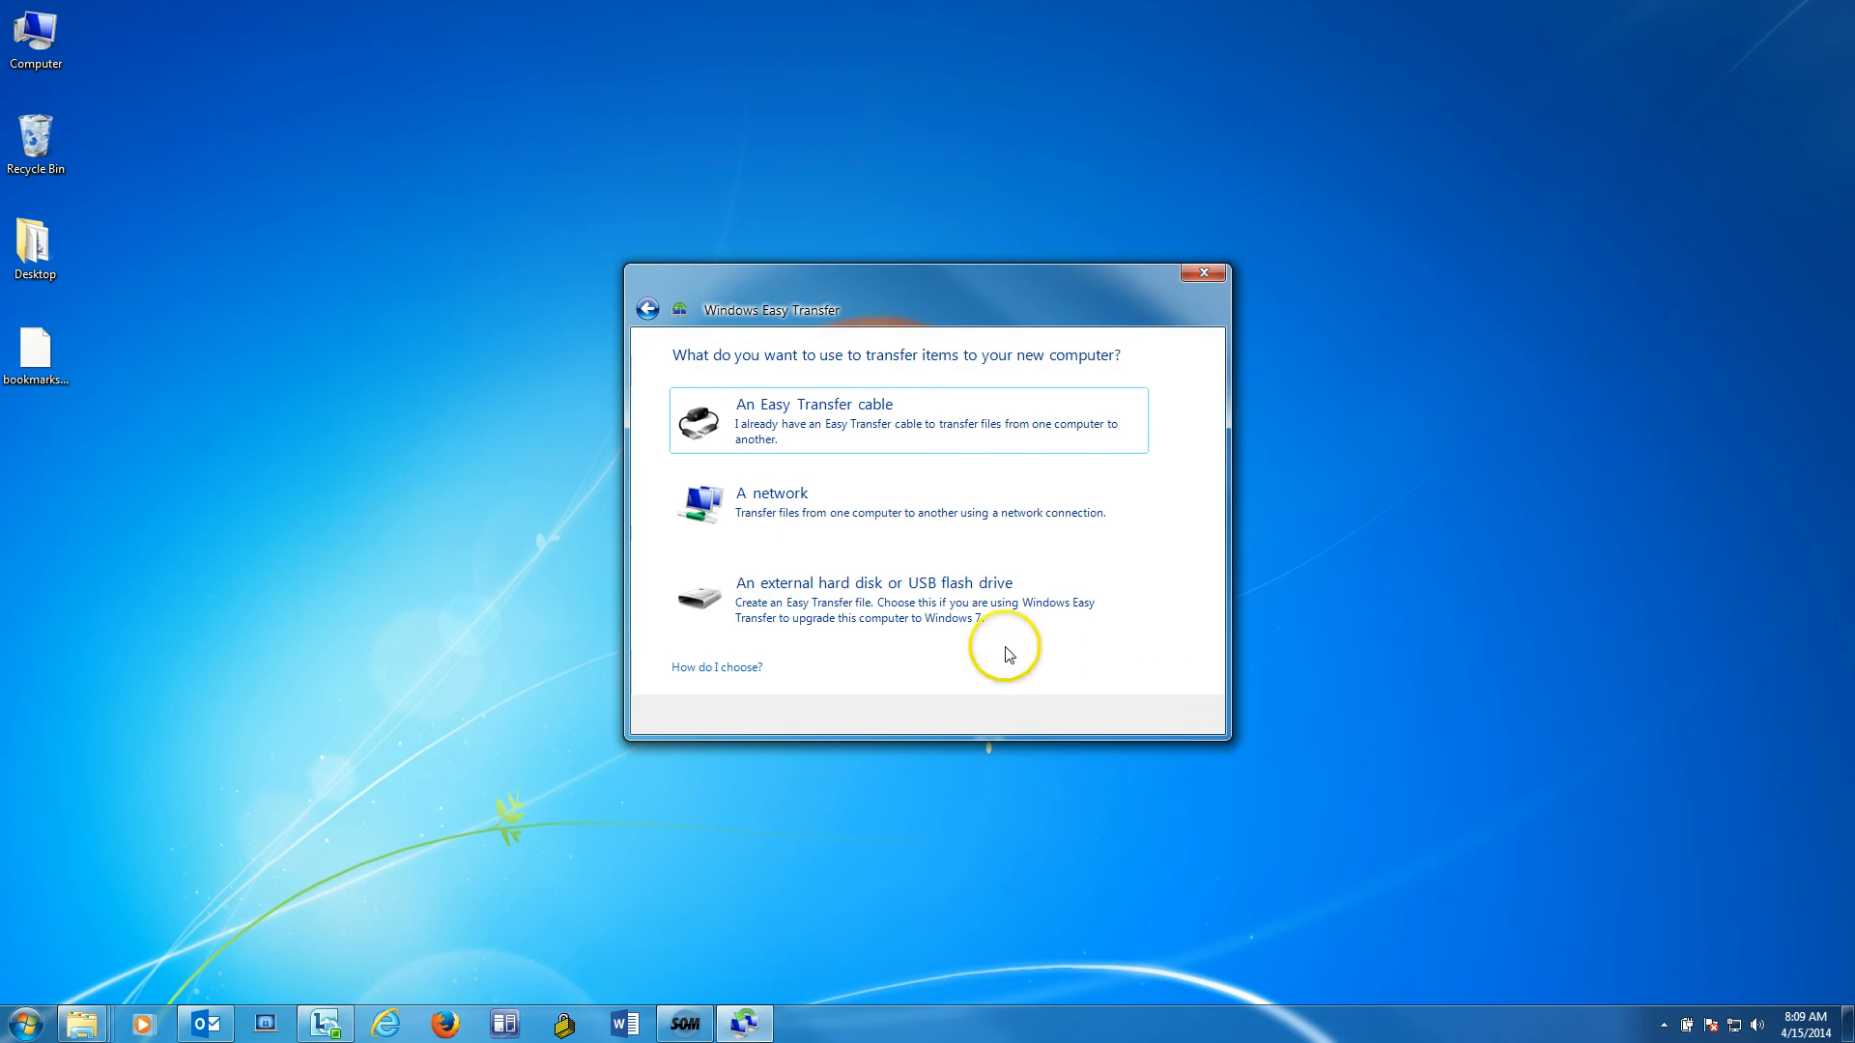
click(896, 608)
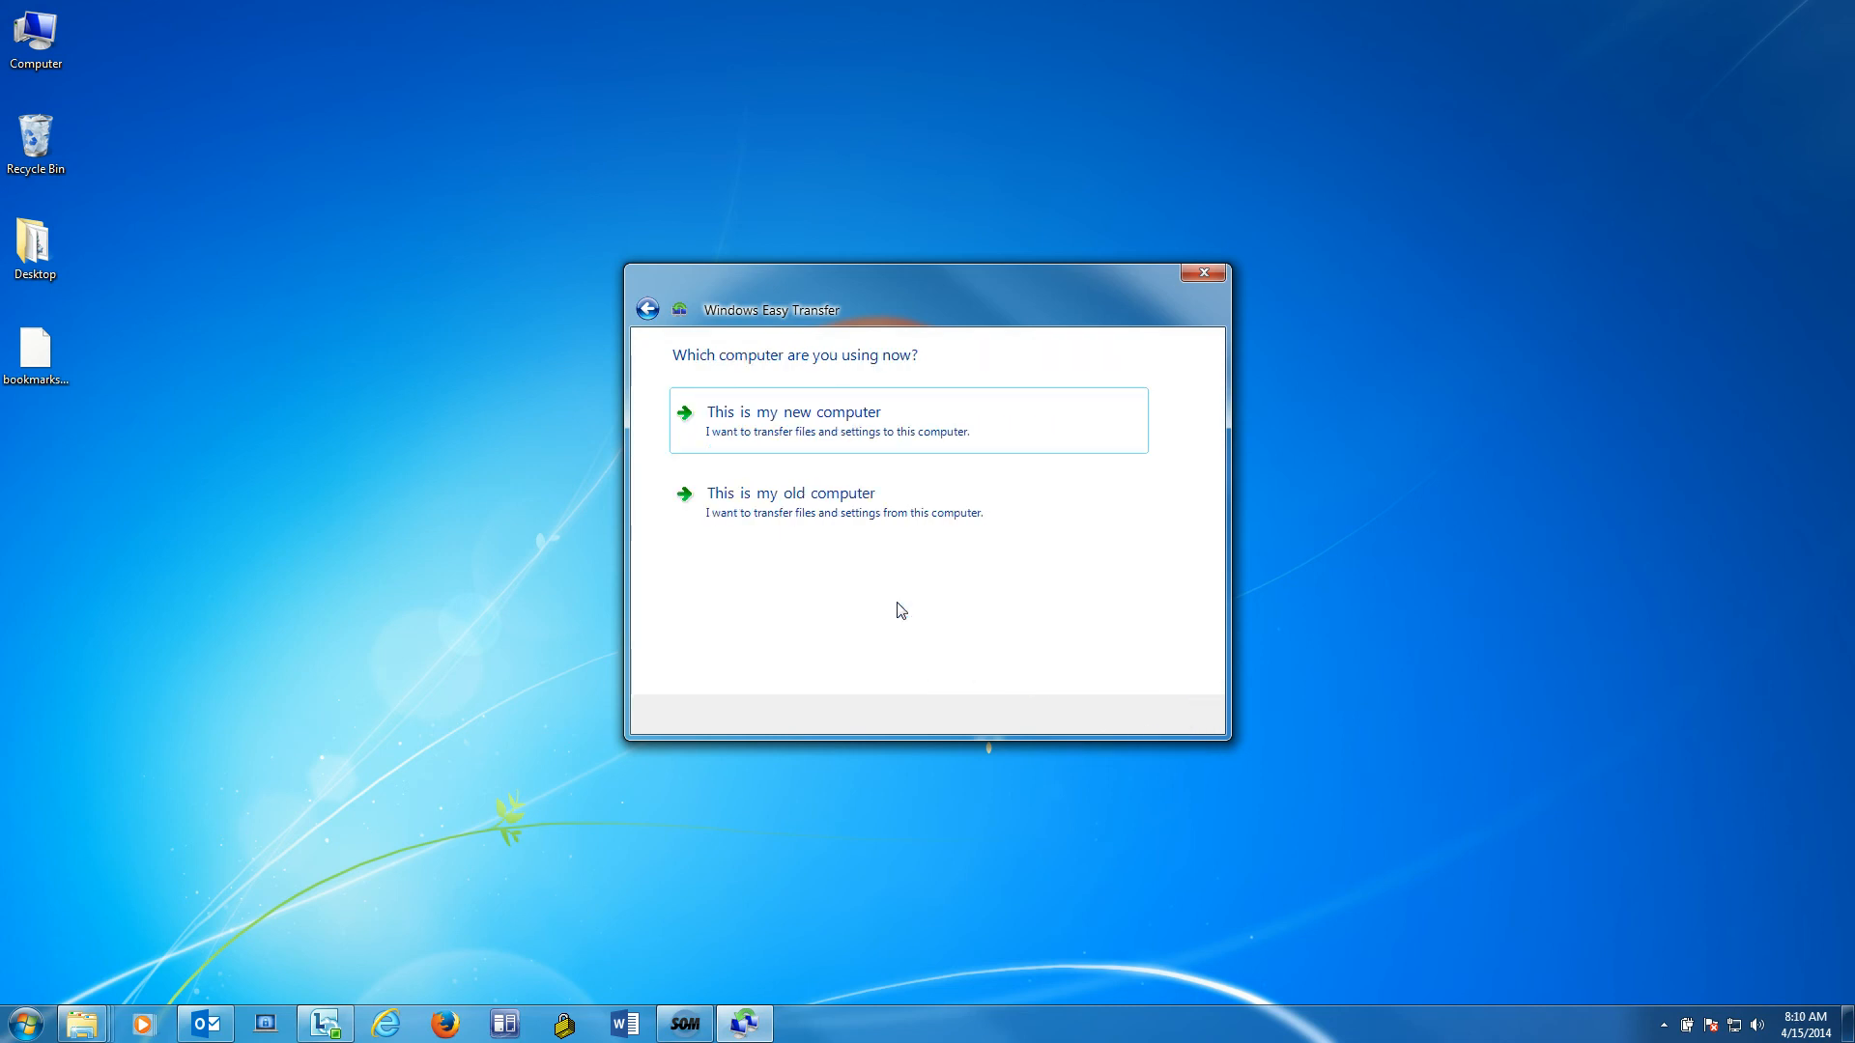
click(647, 309)
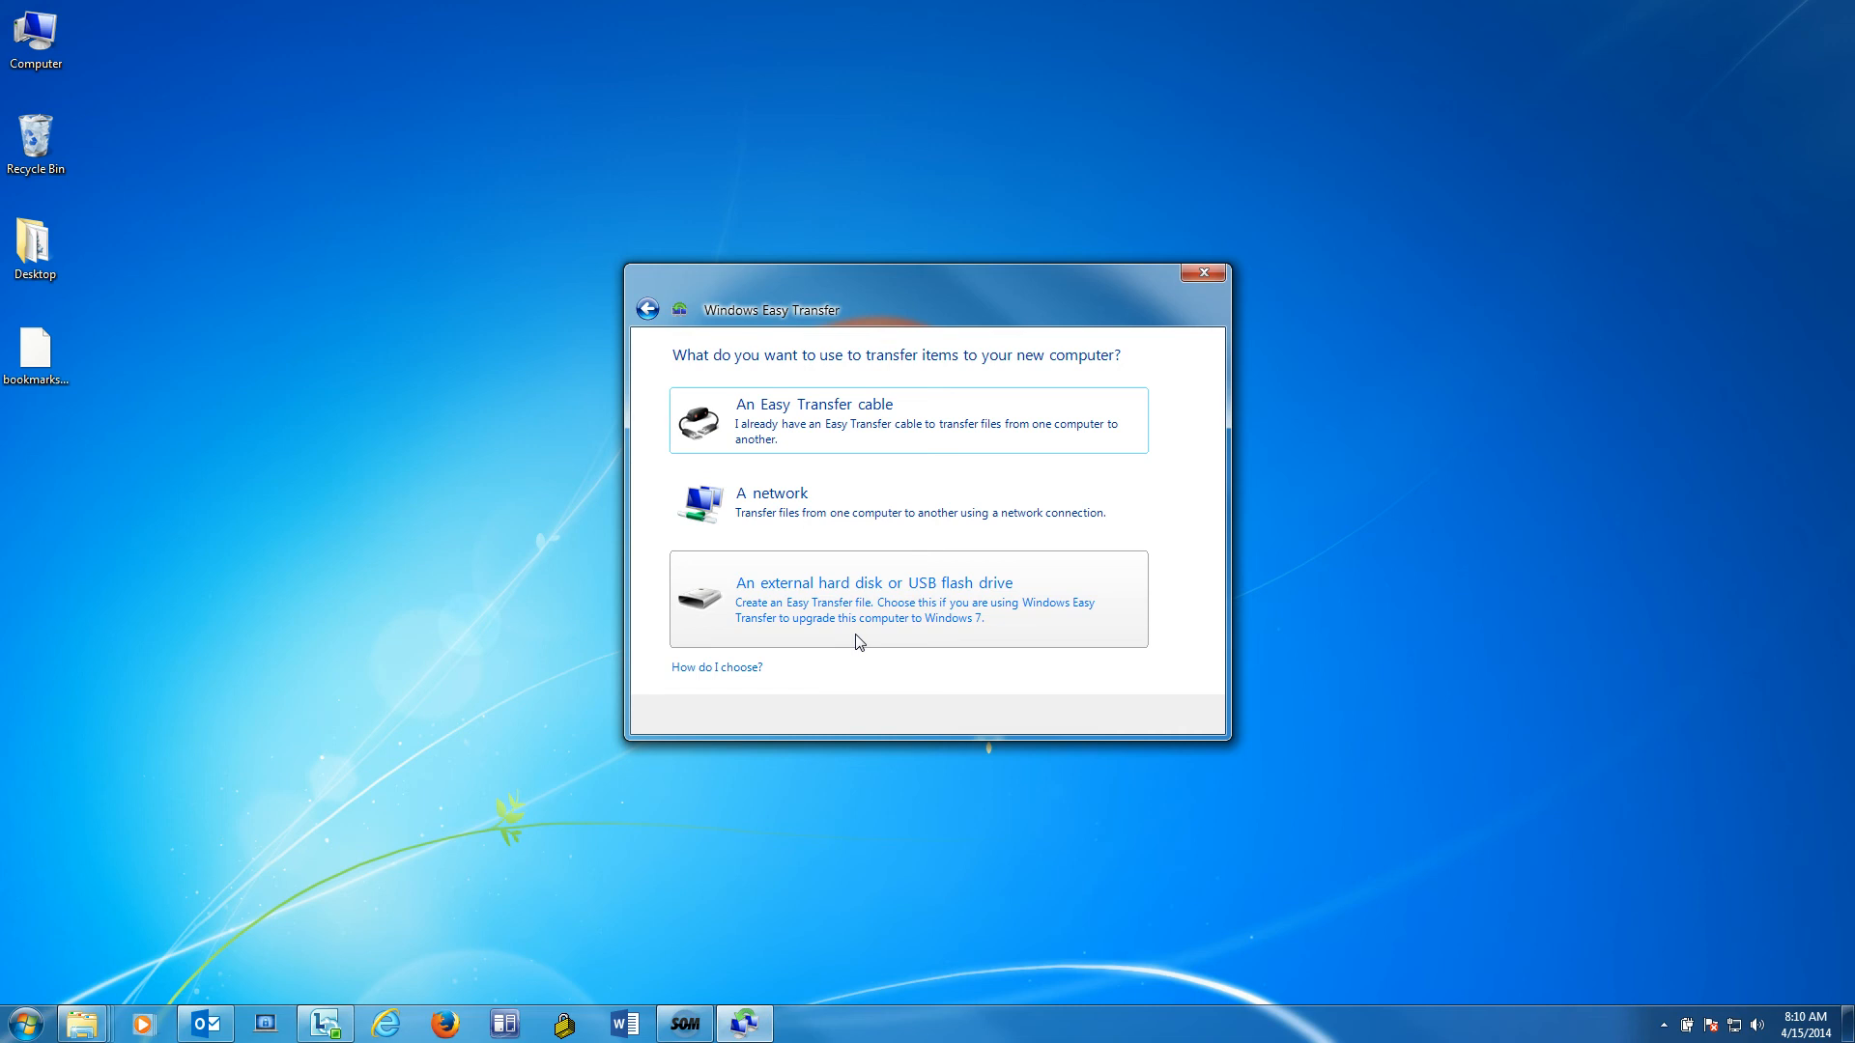
click(892, 697)
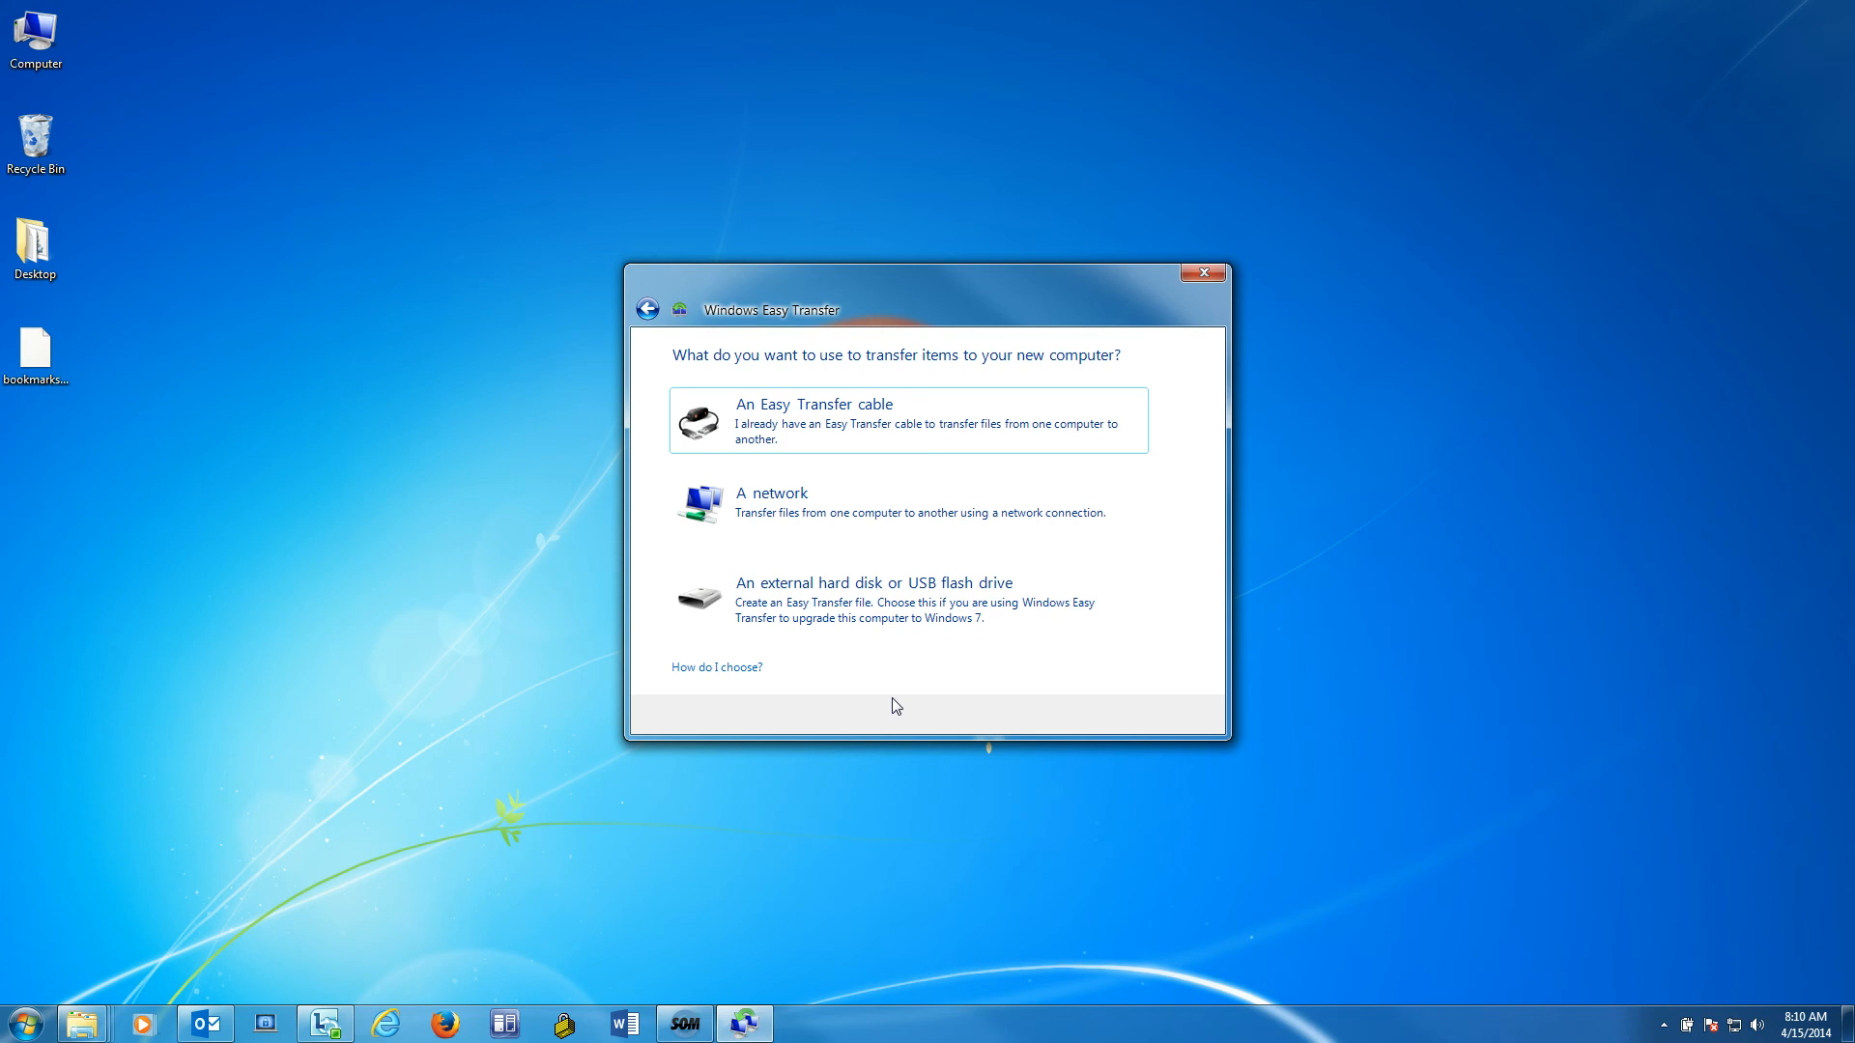
click(884, 607)
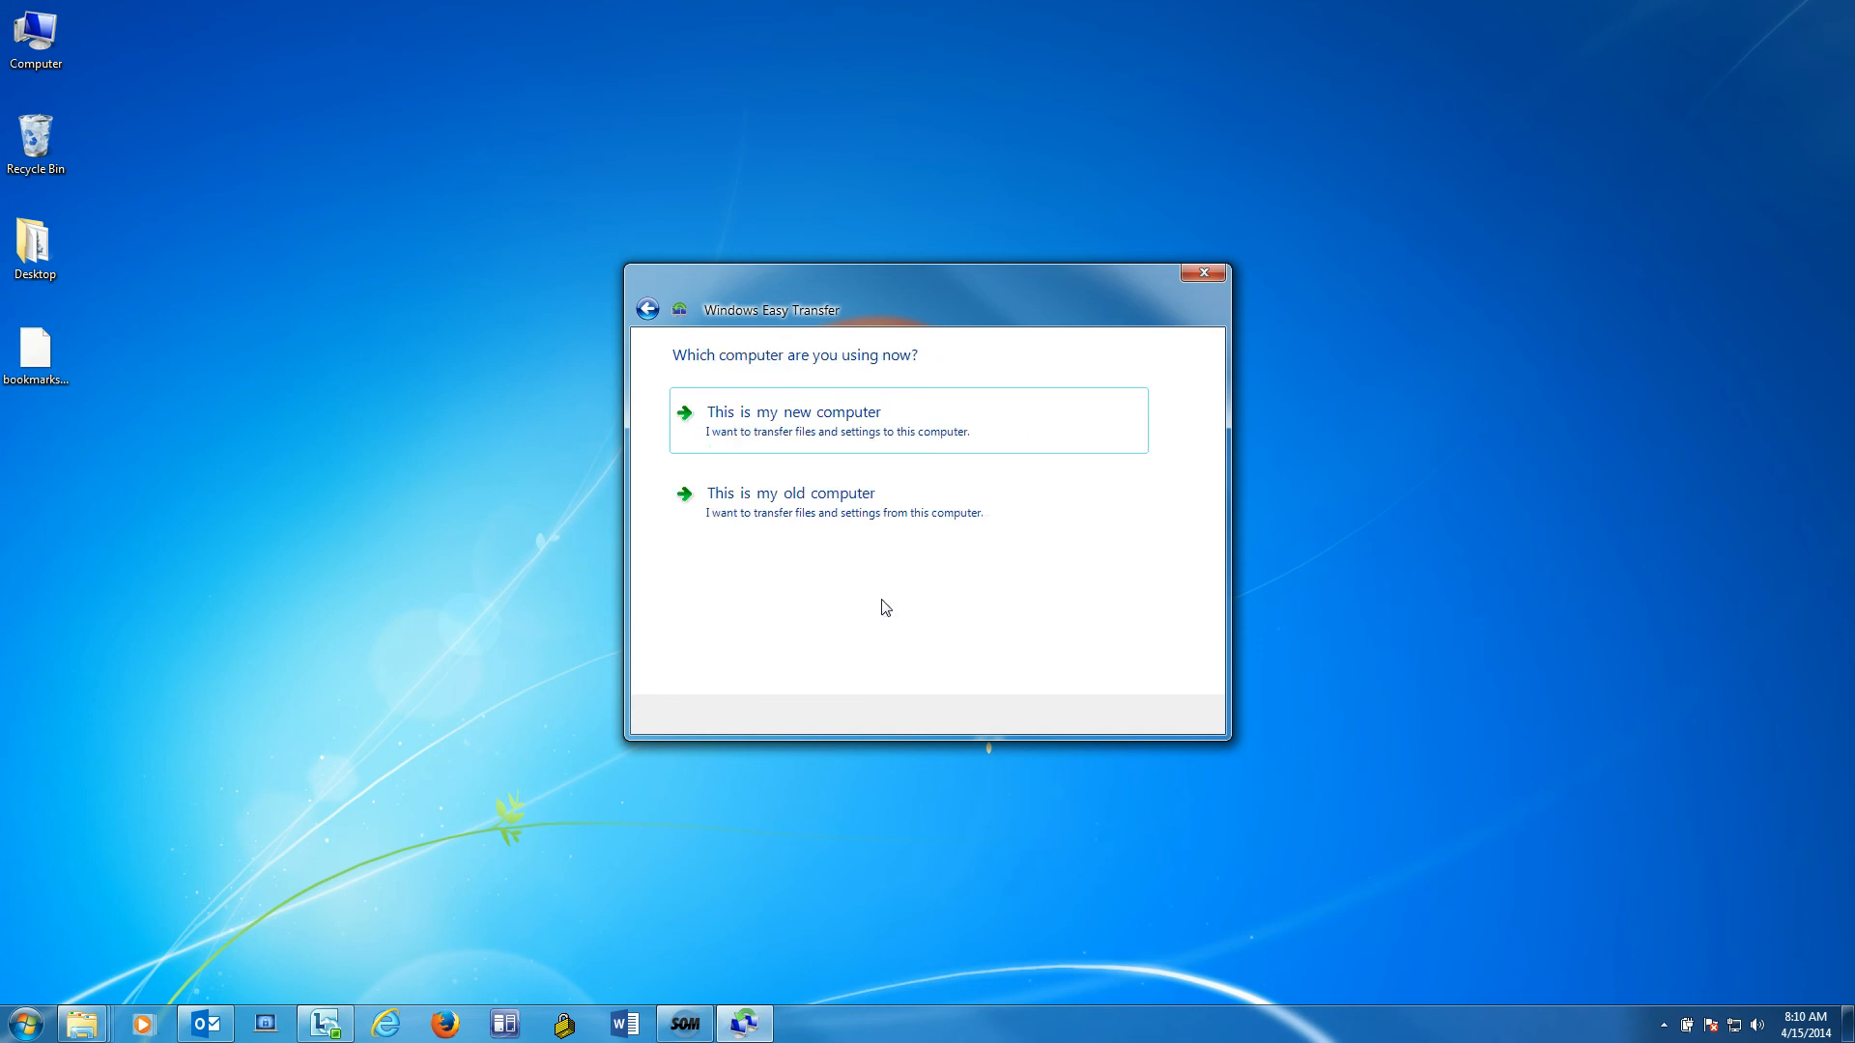
click(839, 503)
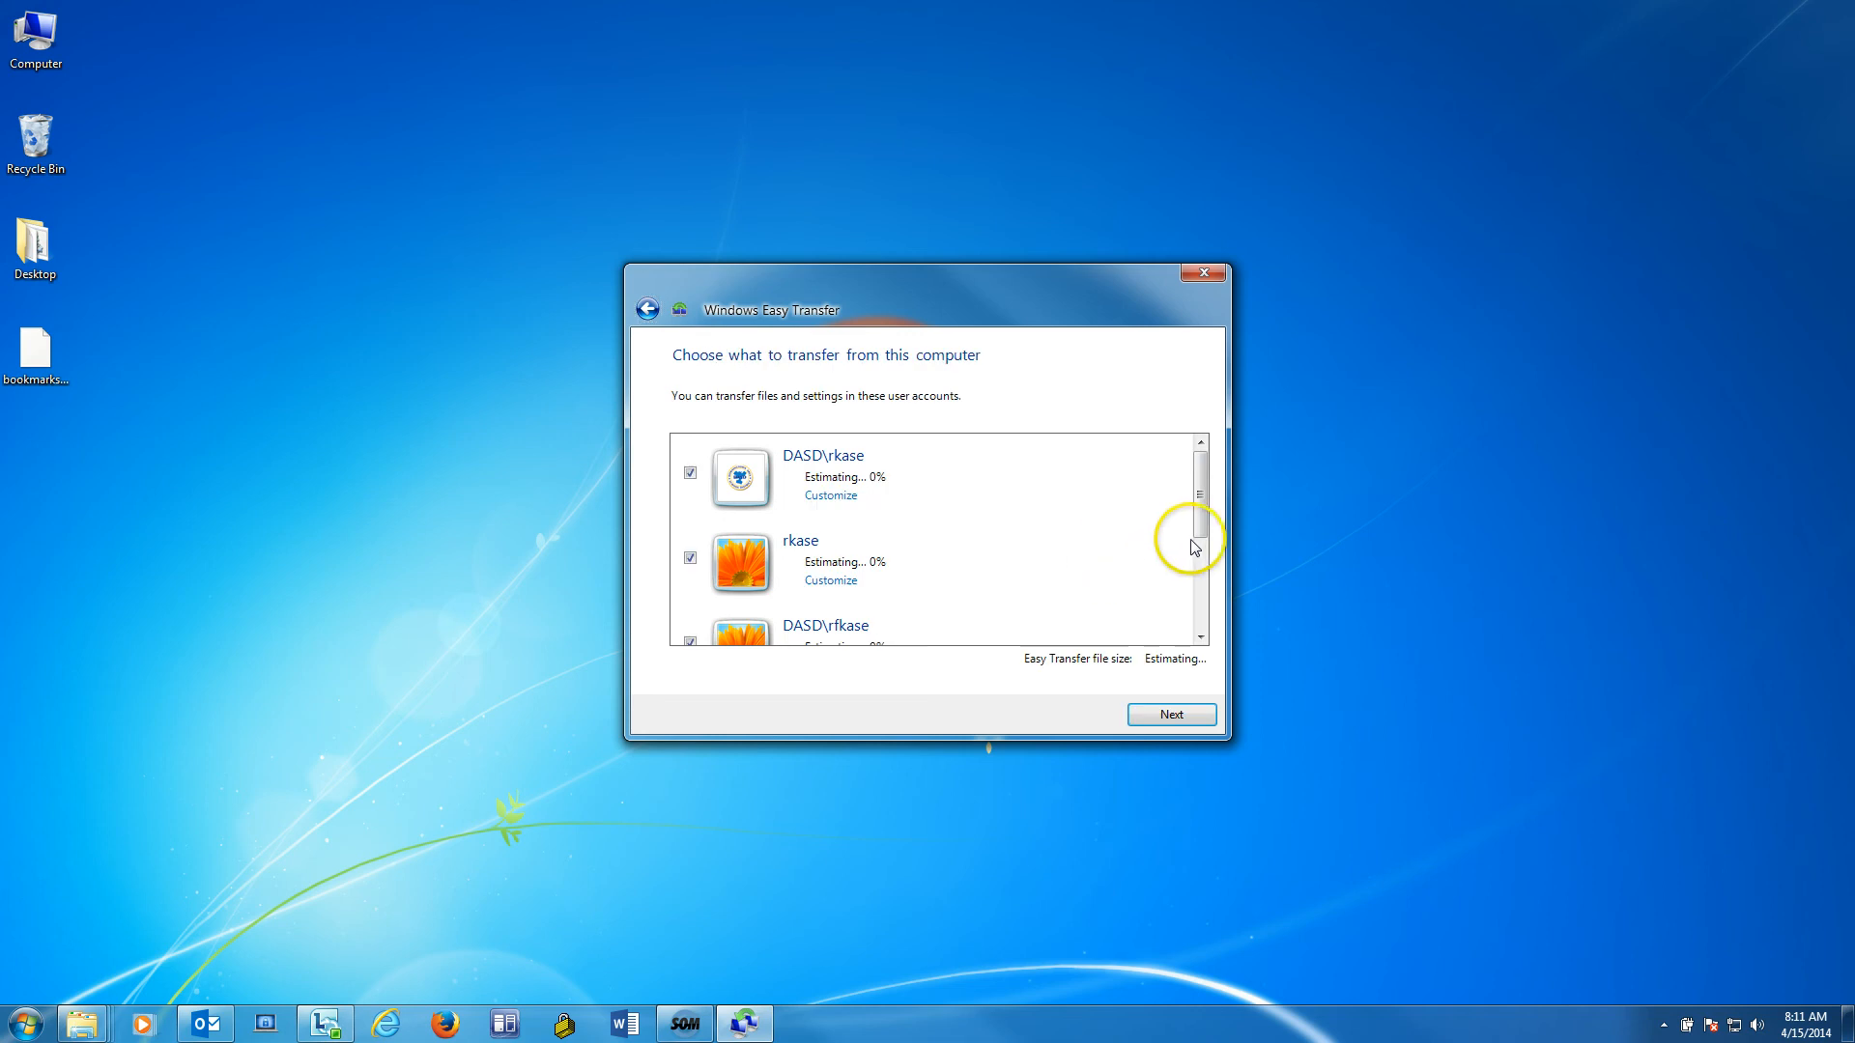
- Exclude the first two user accounts and the DASD\update account from the transfer
mouse_move(1202, 513)
mouse_down()
mouse_move(1203, 607)
mouse_move(1202, 503)
mouse_up()
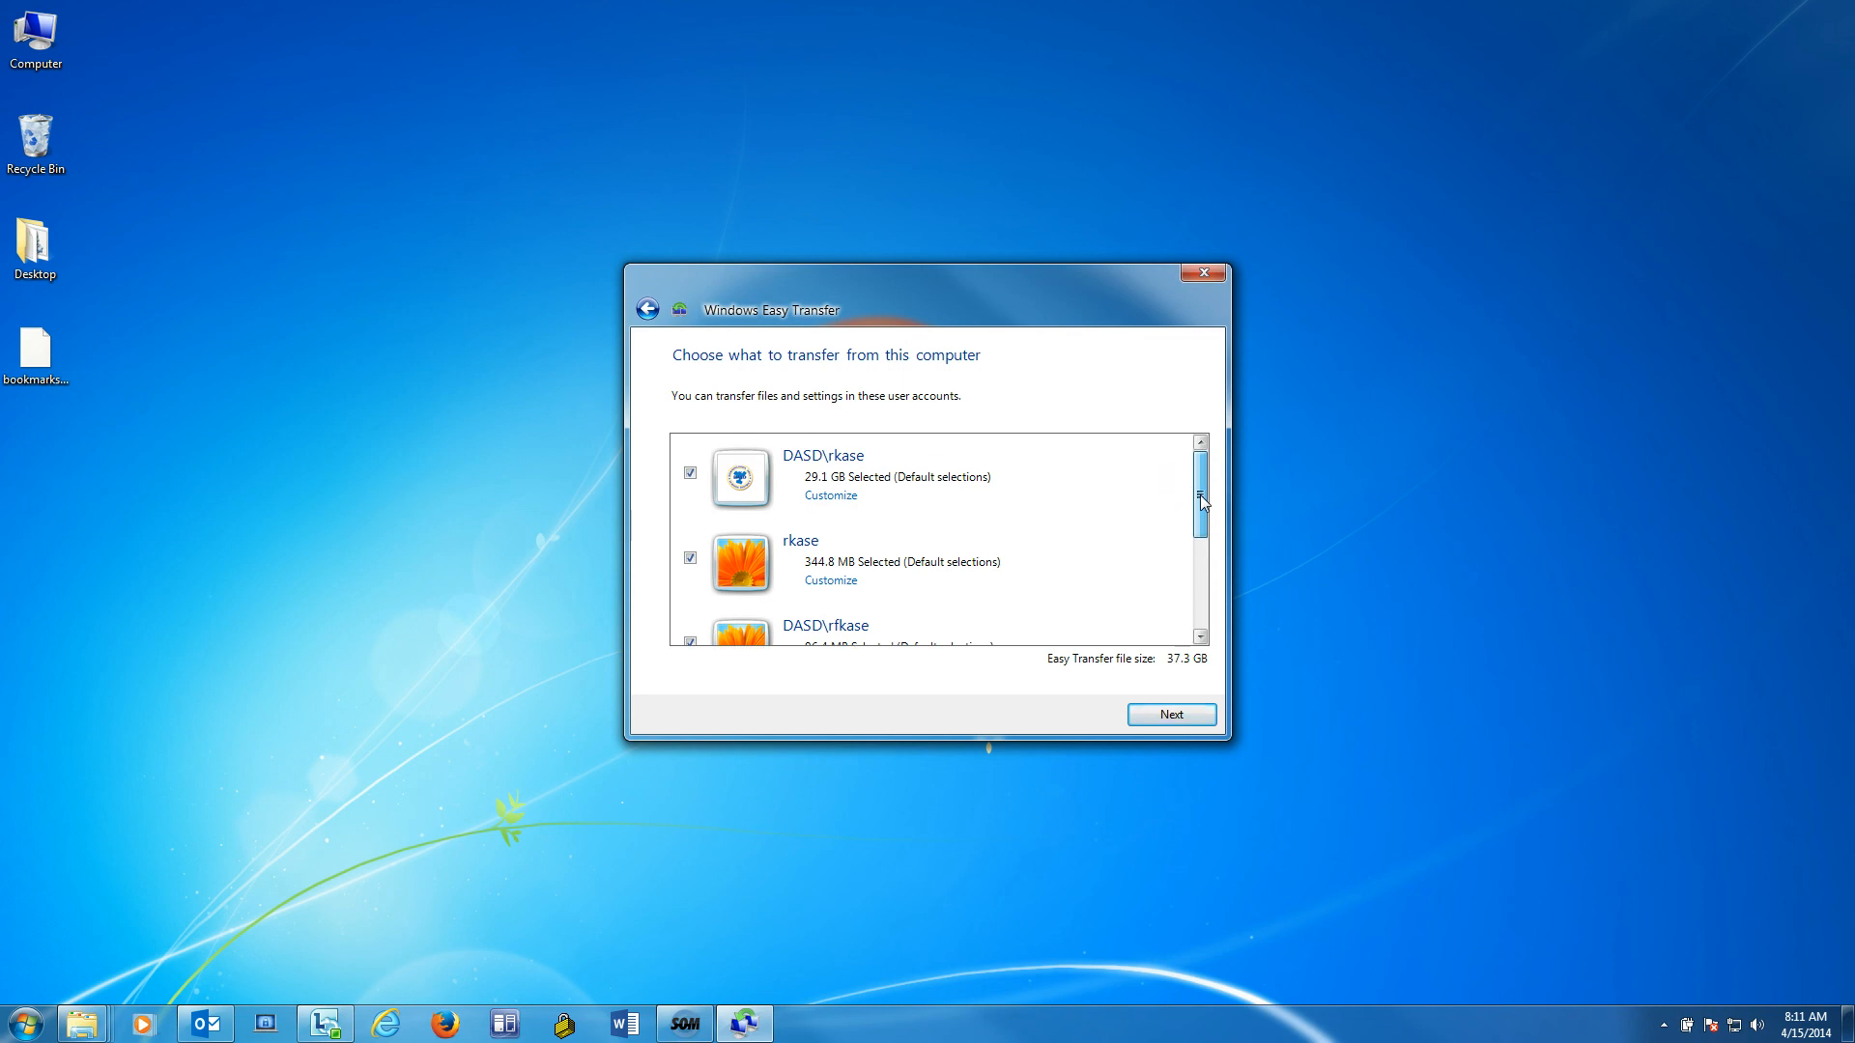
click(690, 474)
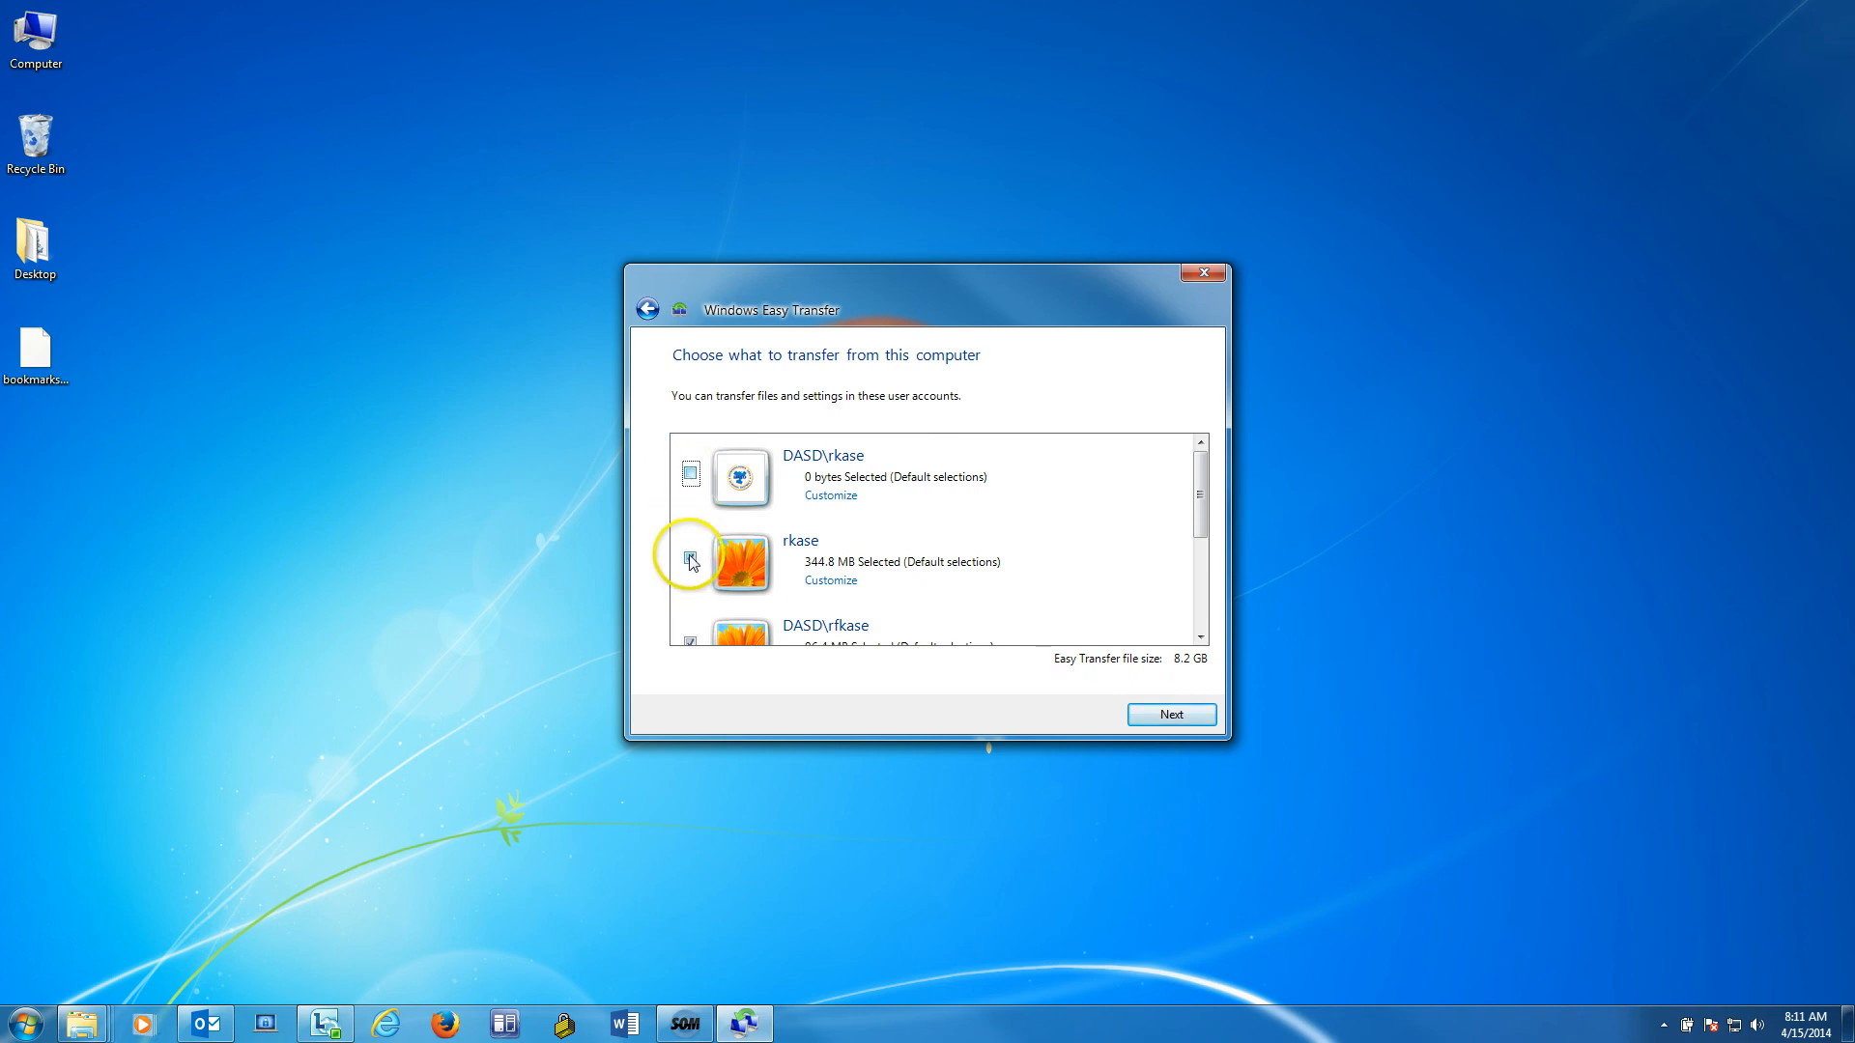
click(690, 560)
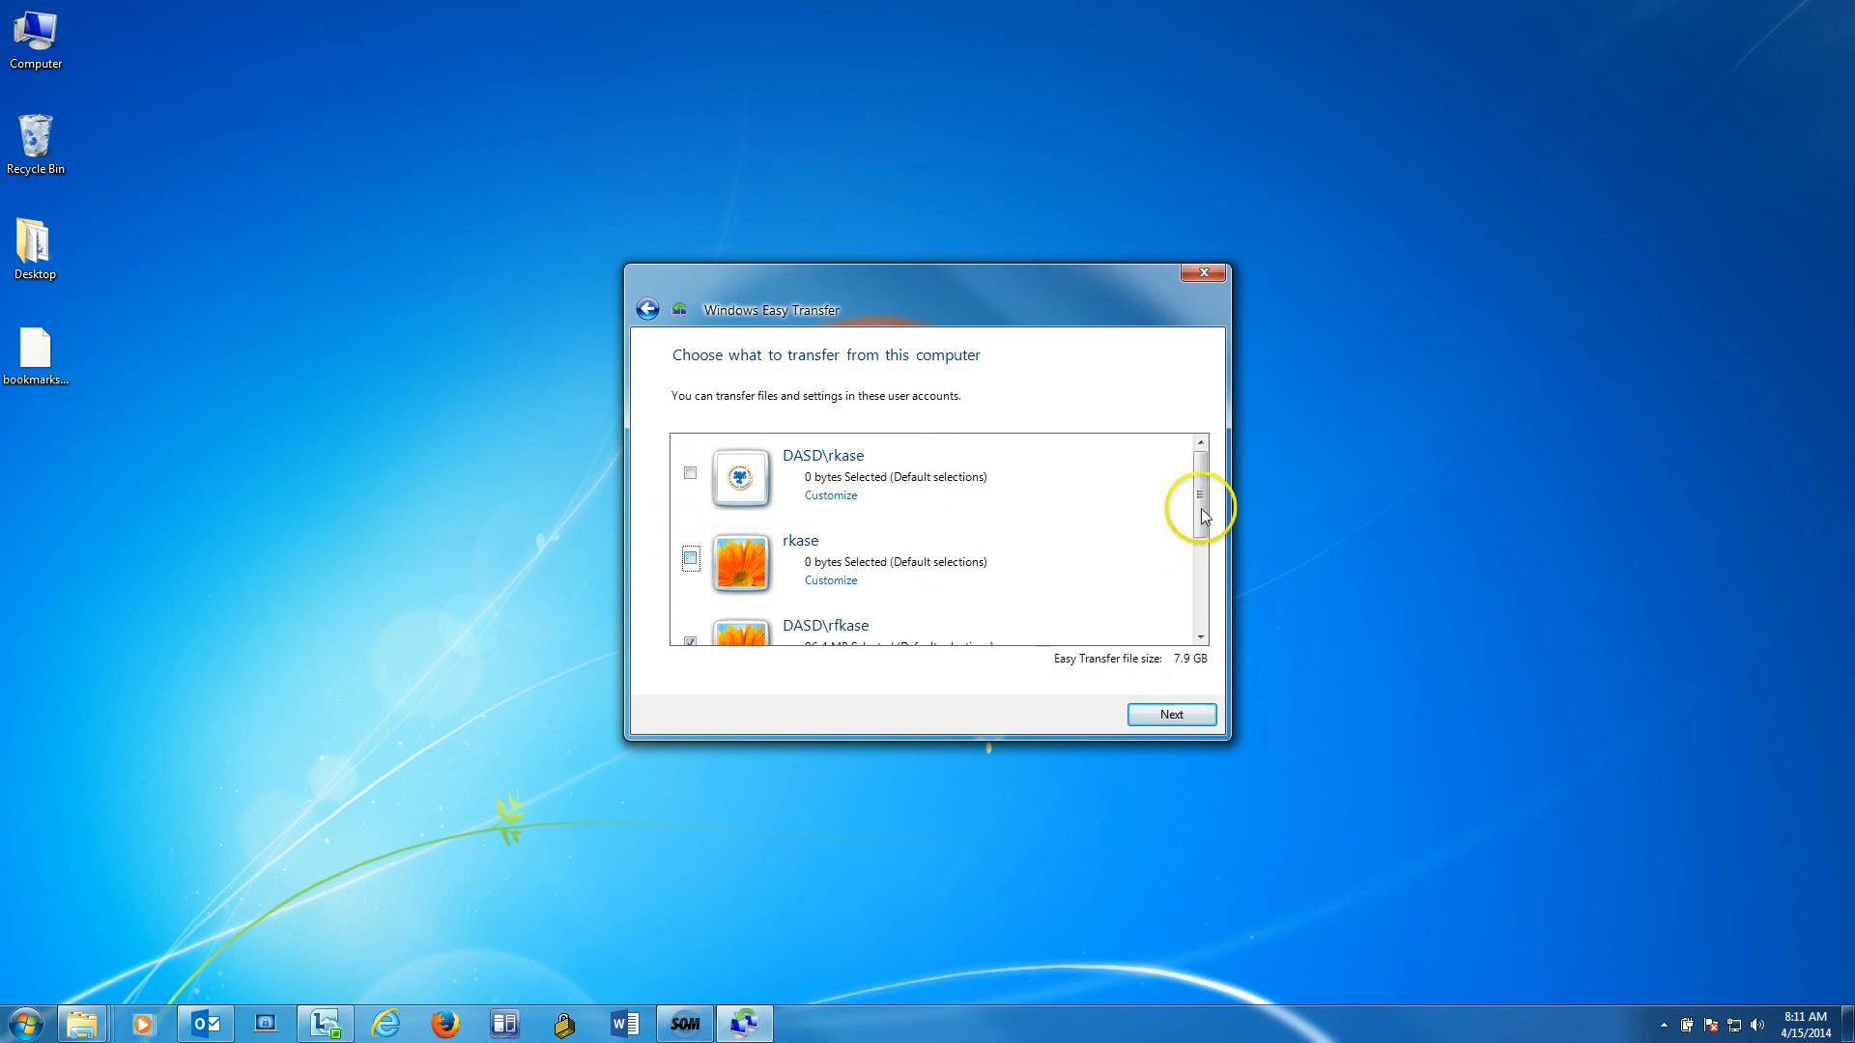
drag(1199, 520, 1199, 546)
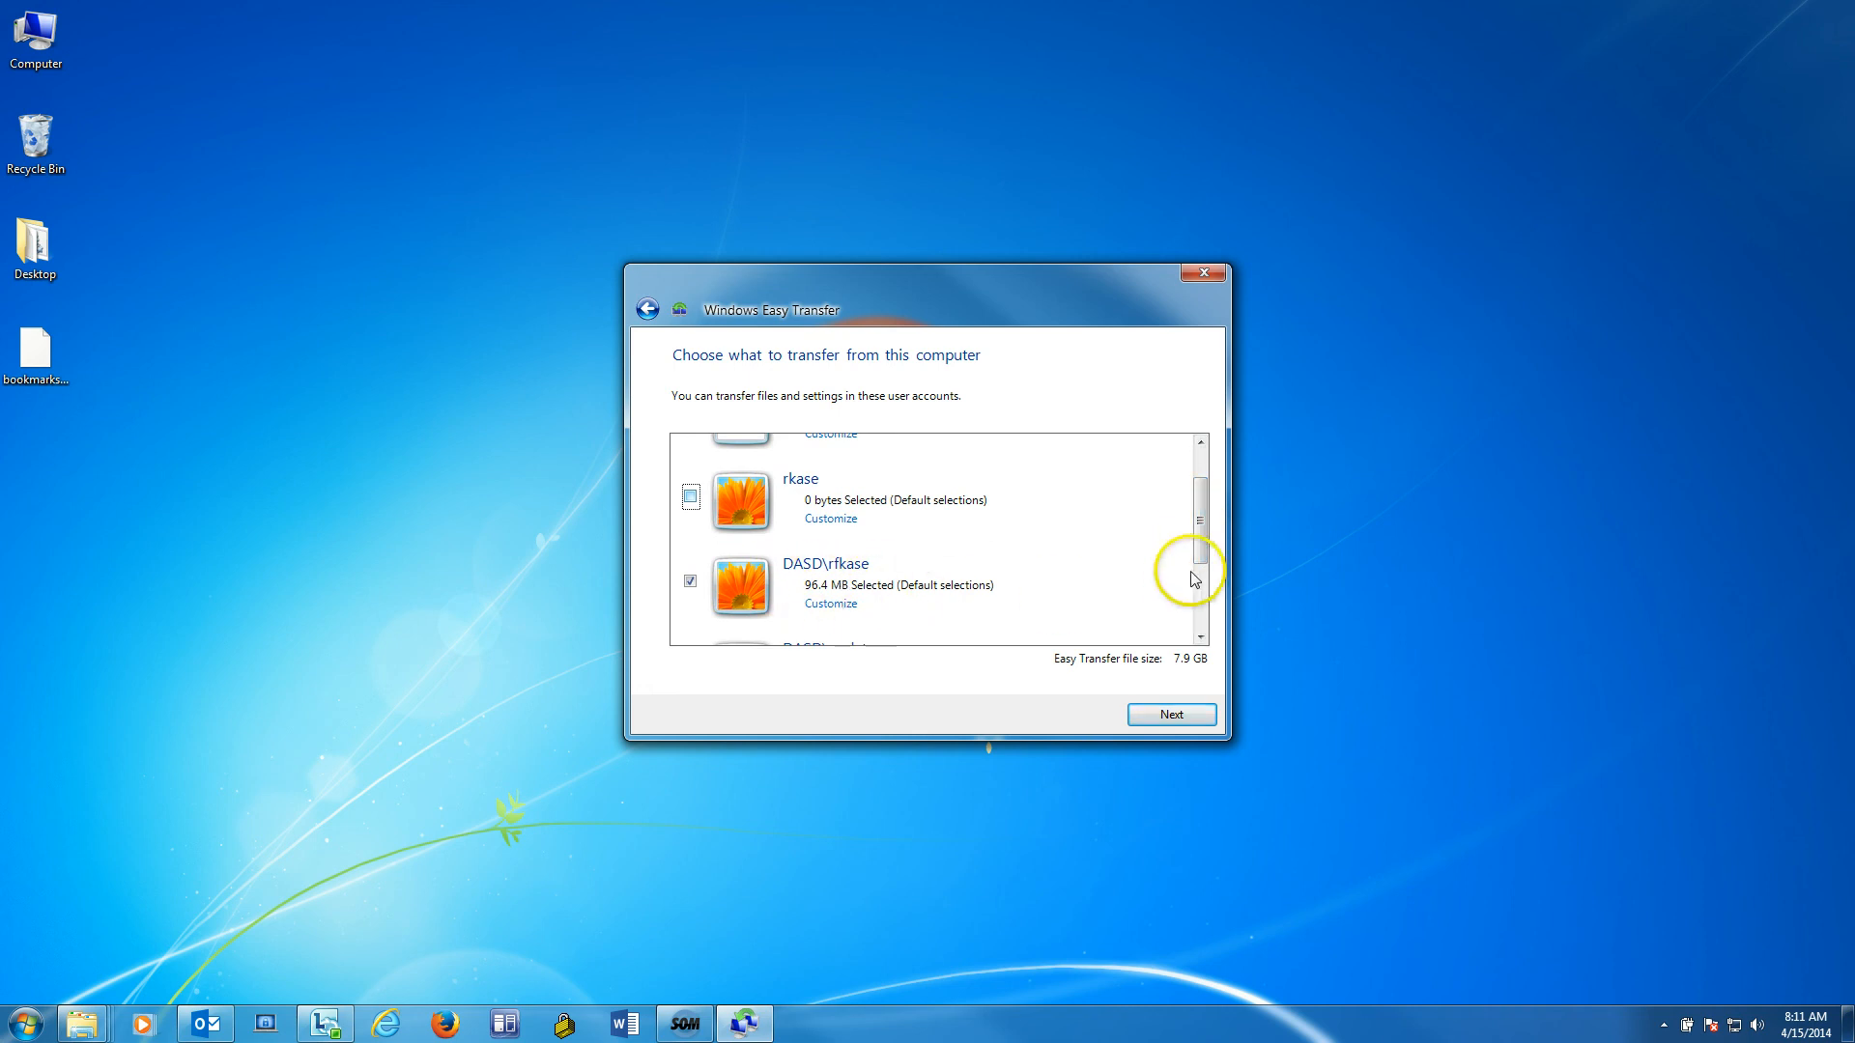
drag(1202, 547, 1200, 588)
click(690, 569)
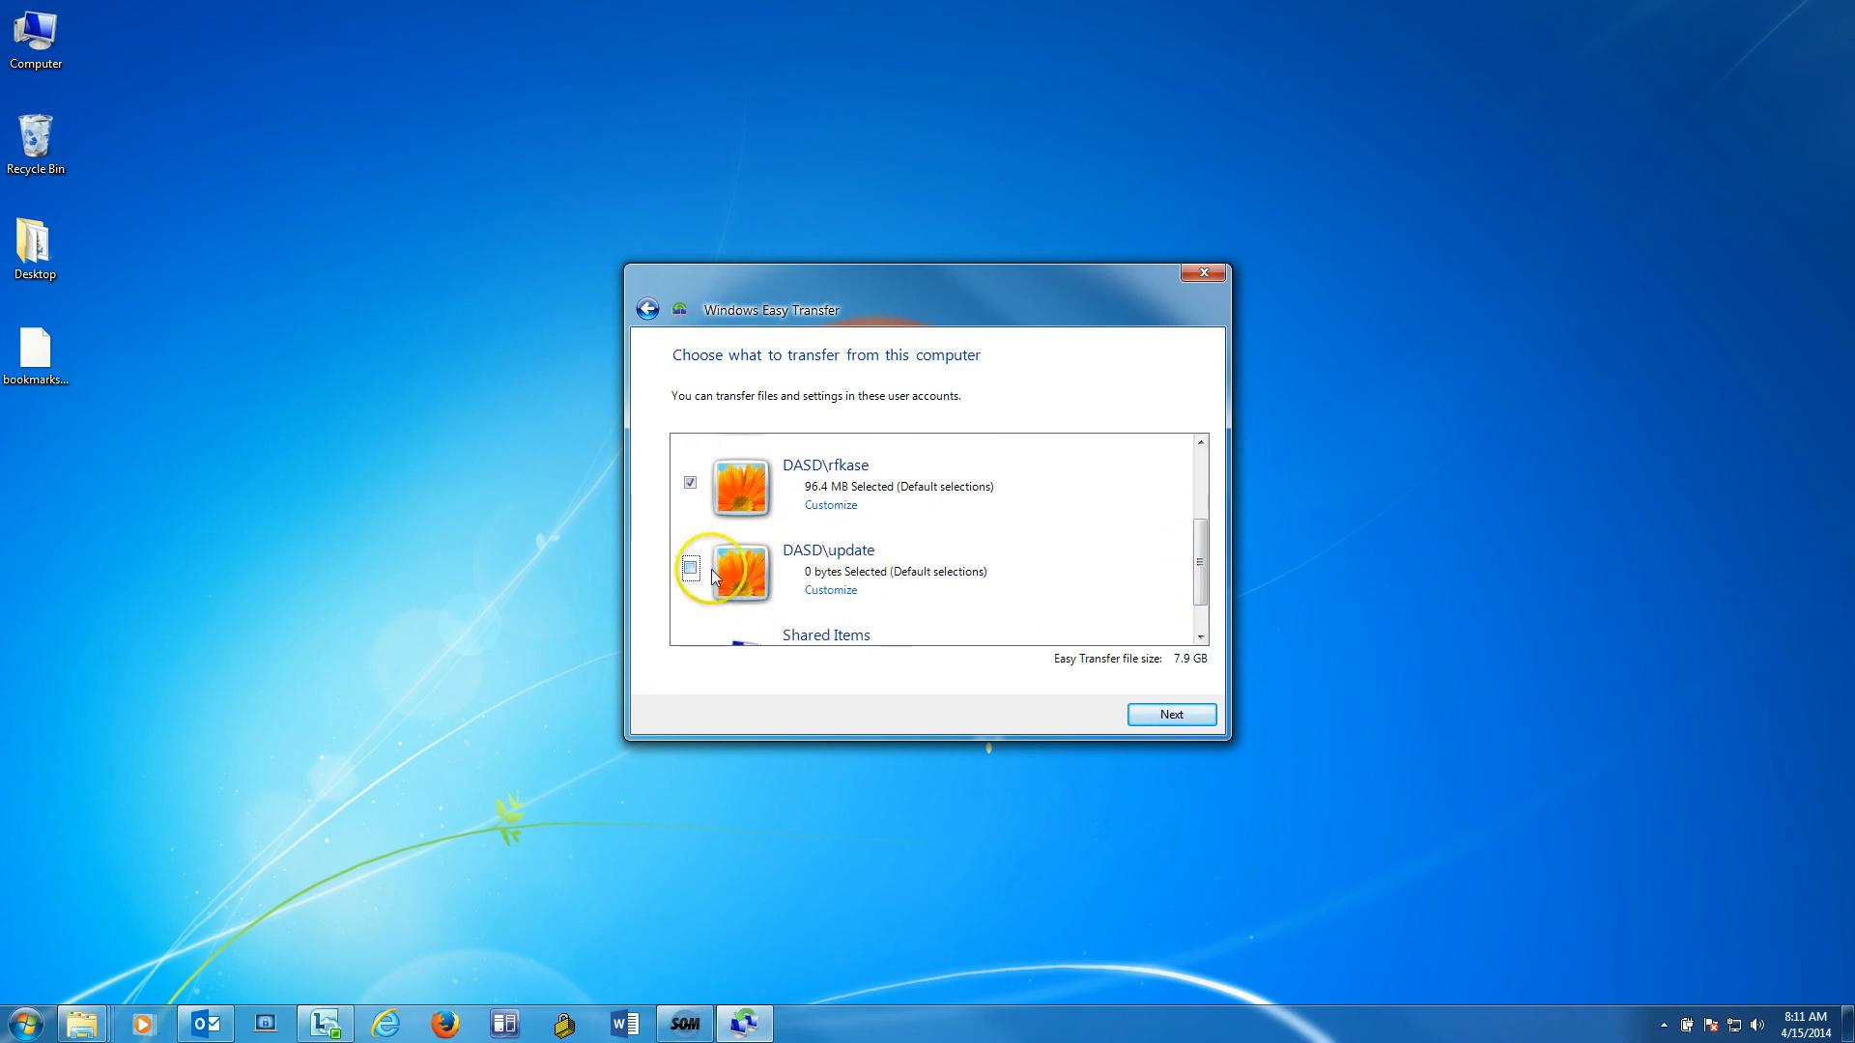
- Customize the advanced Shared Items selection to exclude the user's folder ending in .DASD, and save the selection
drag(1203, 588, 1203, 621)
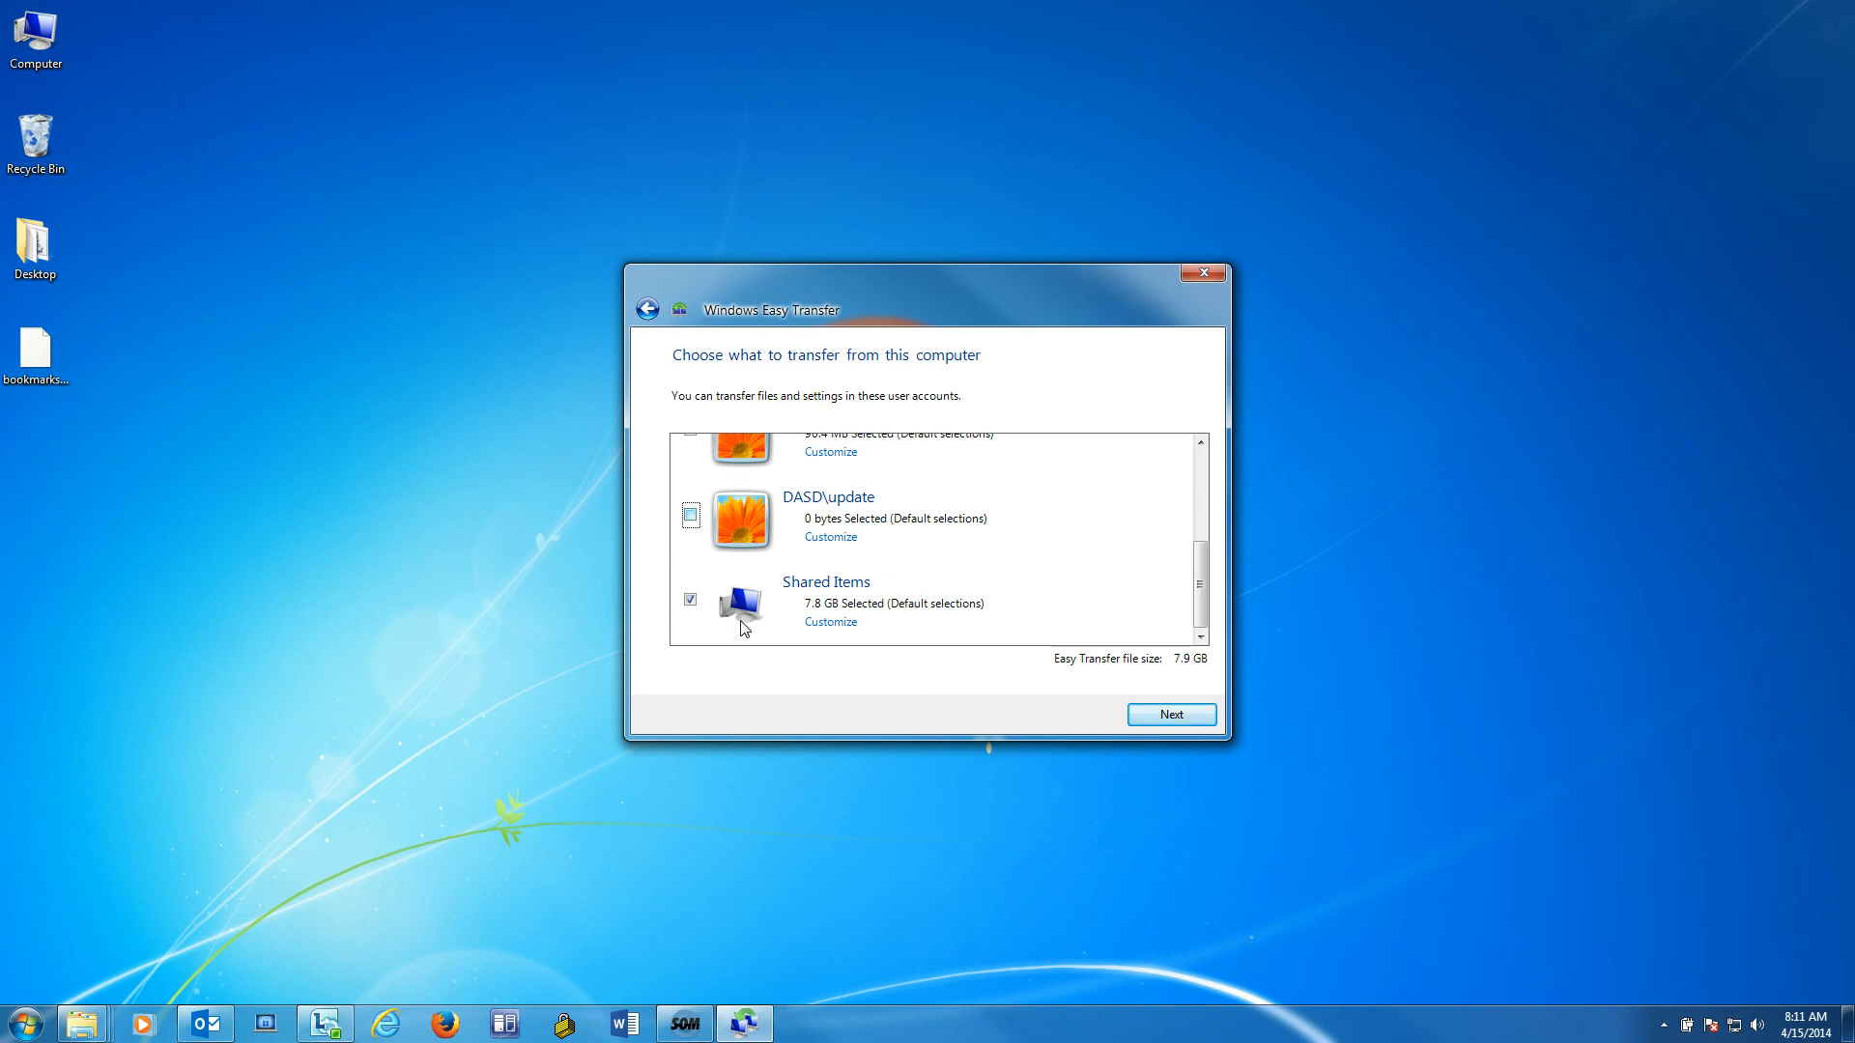
click(818, 625)
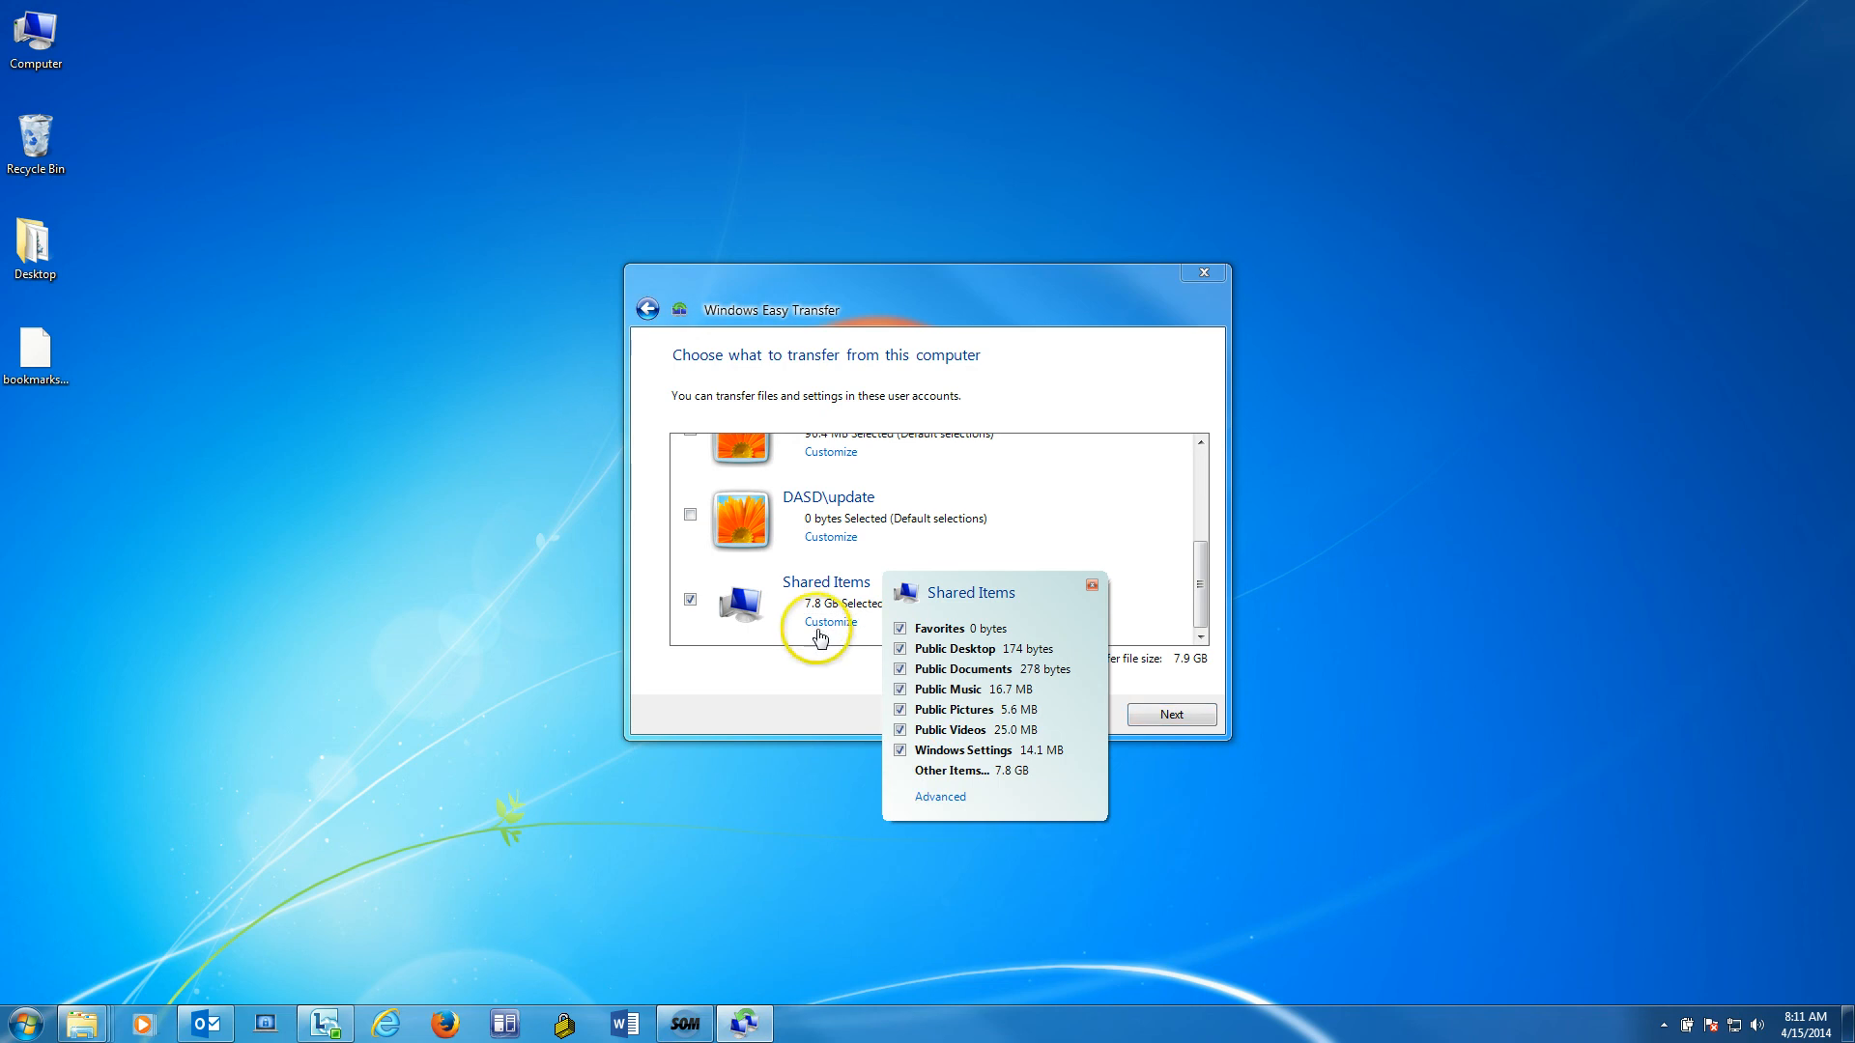
click(940, 798)
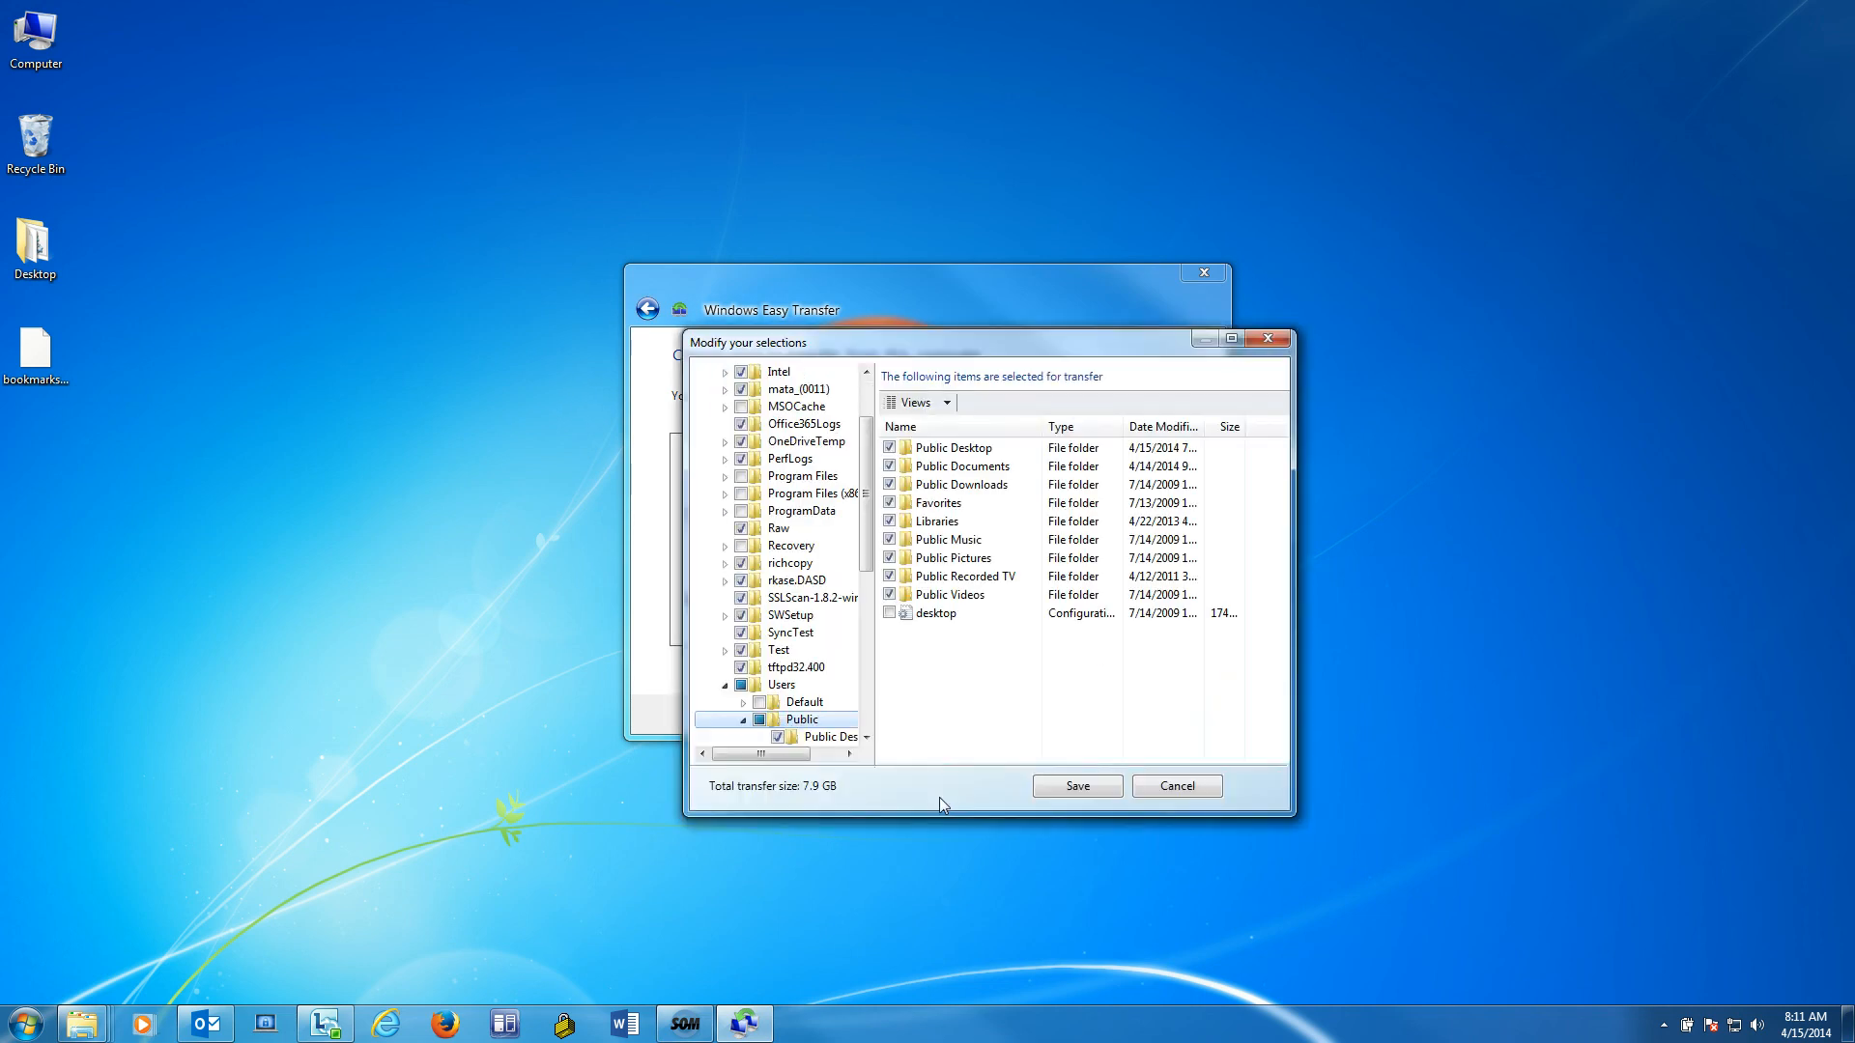
click(741, 580)
click(1068, 785)
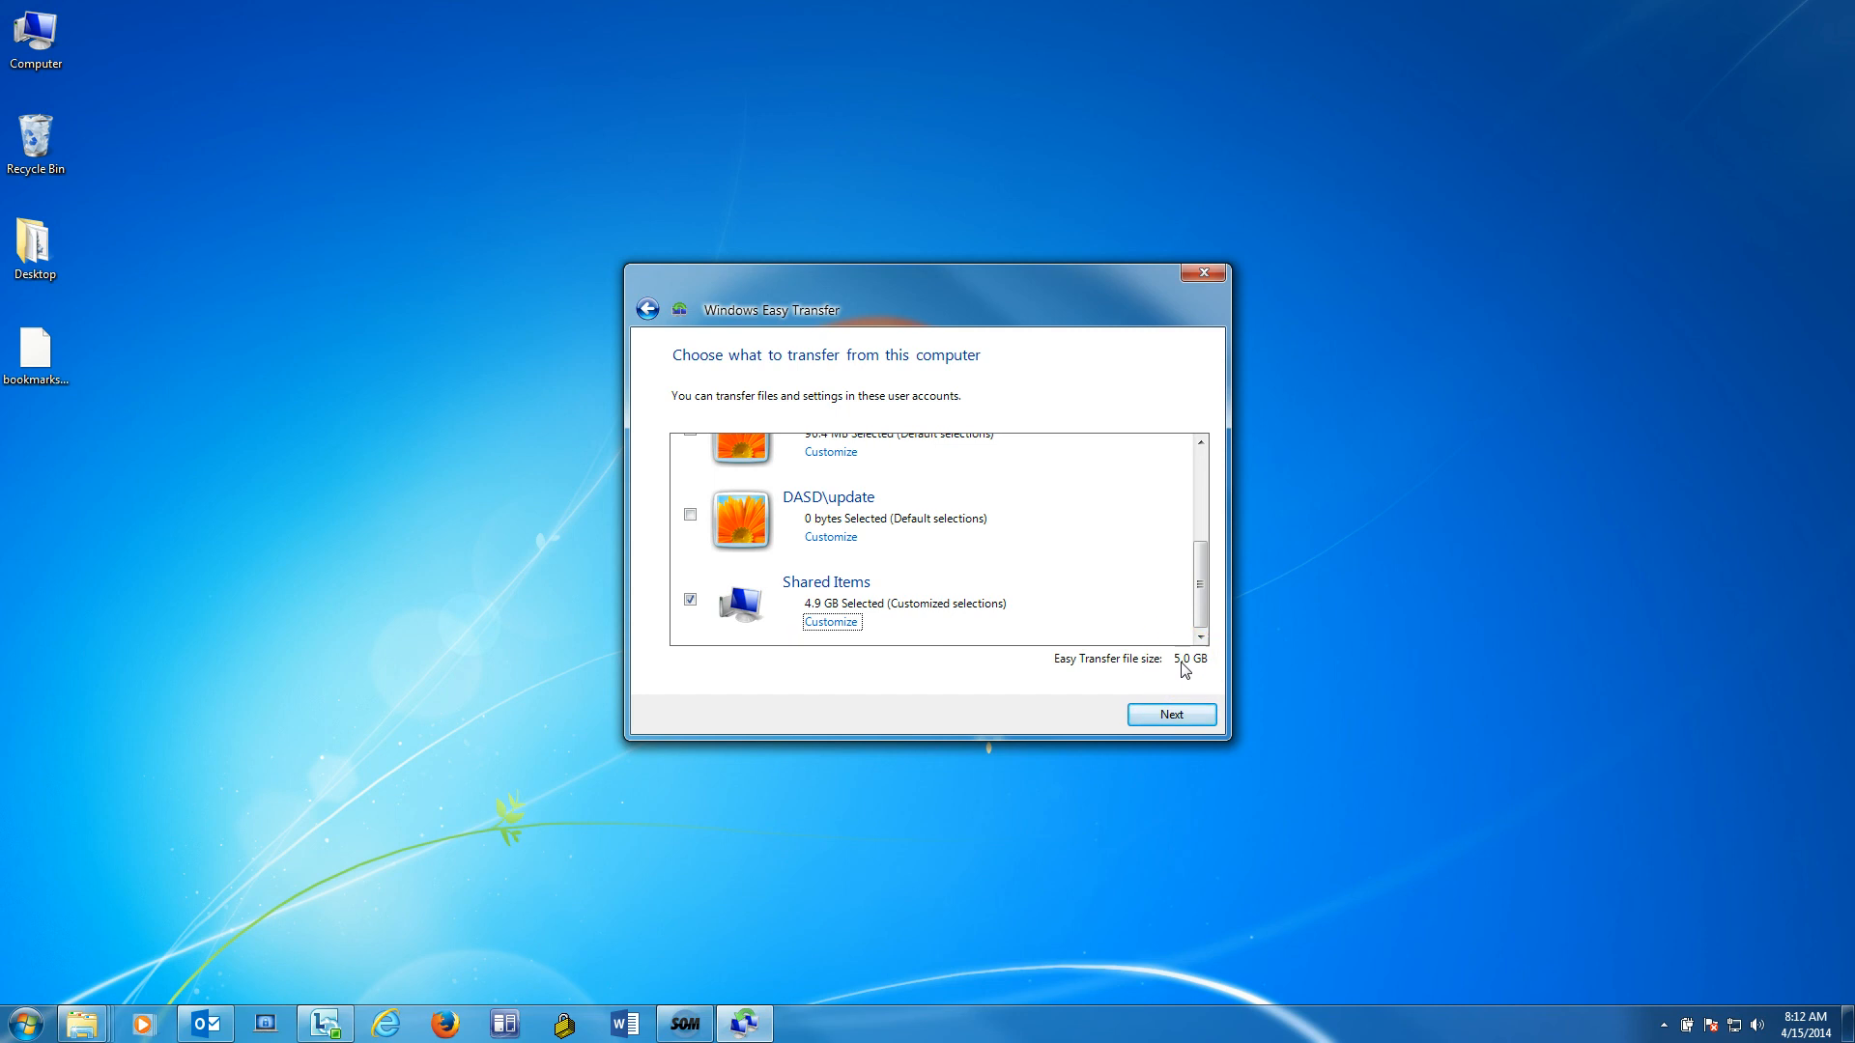
- Accept the transfer selection, then enter and confirm a password to protect the Easy Transfer file
mouse_move(1200, 589)
mouse_down()
mouse_move(1202, 476)
mouse_move(1215, 571)
mouse_up()
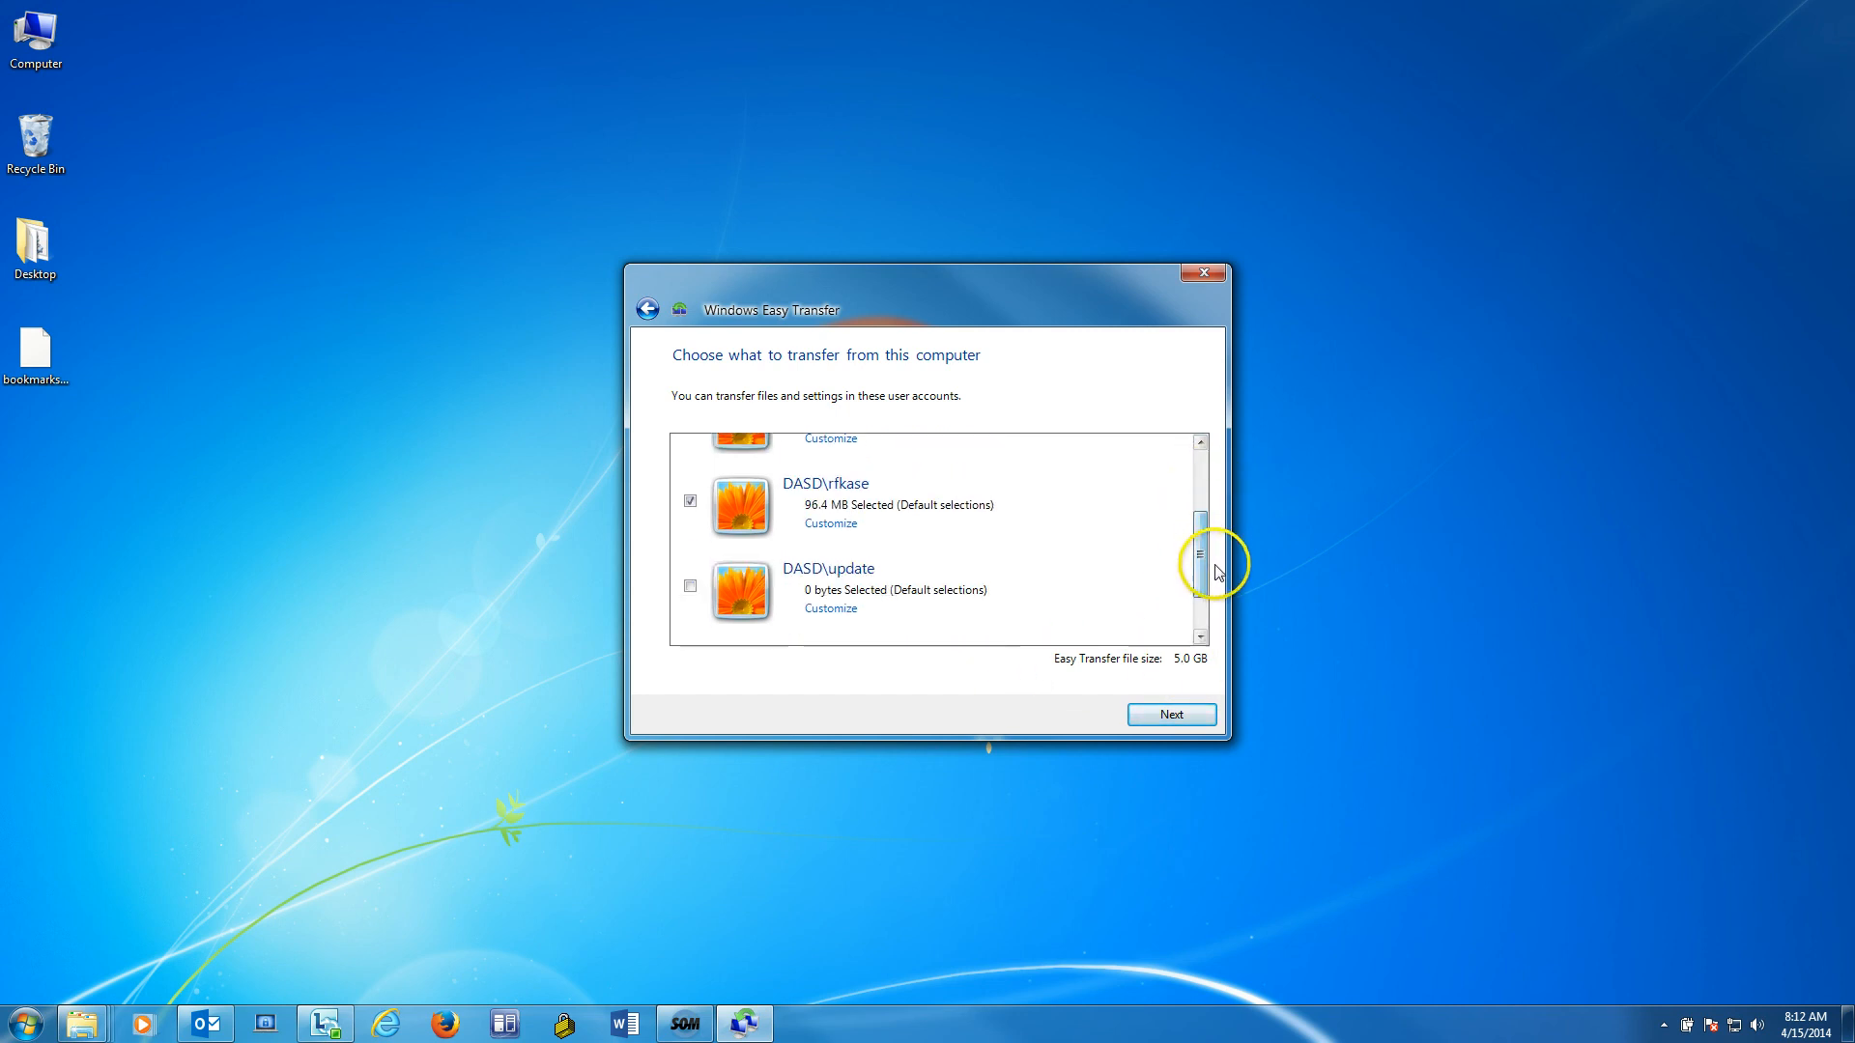
click(1172, 715)
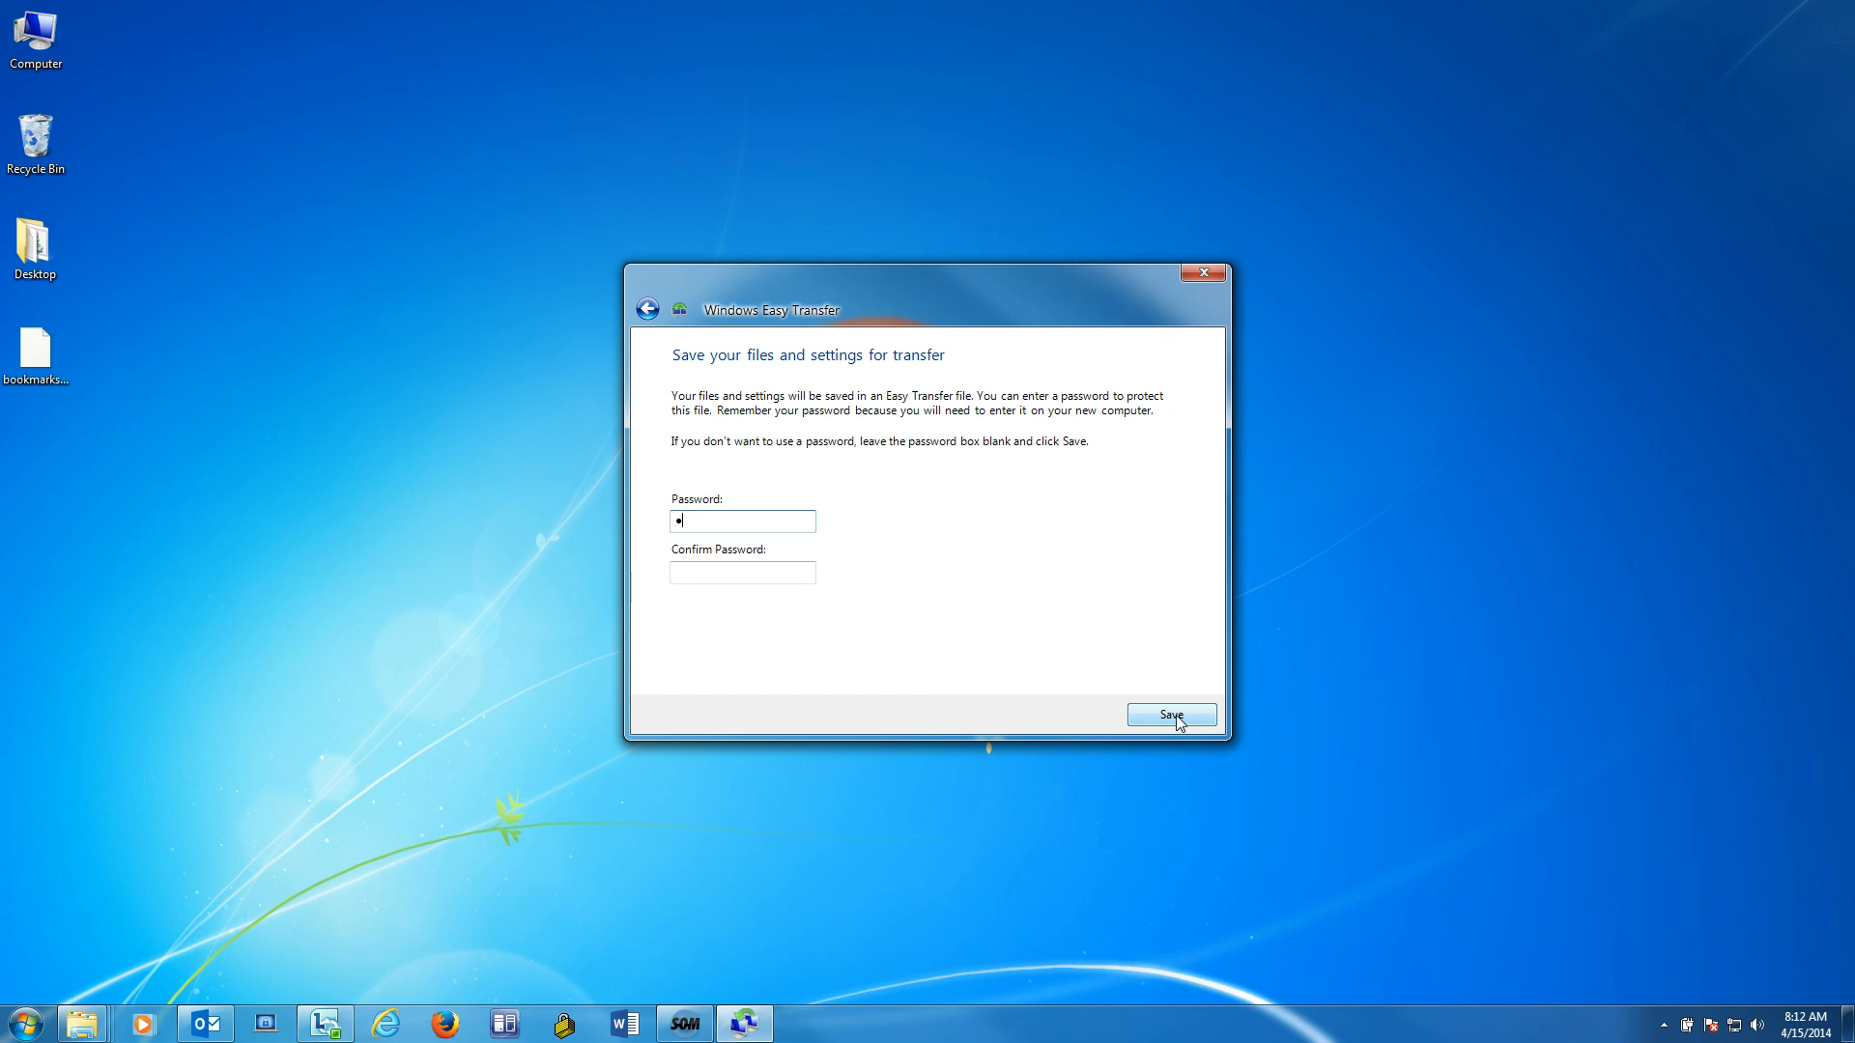
text(•••••••)
key(Tab)
text(••••••••)
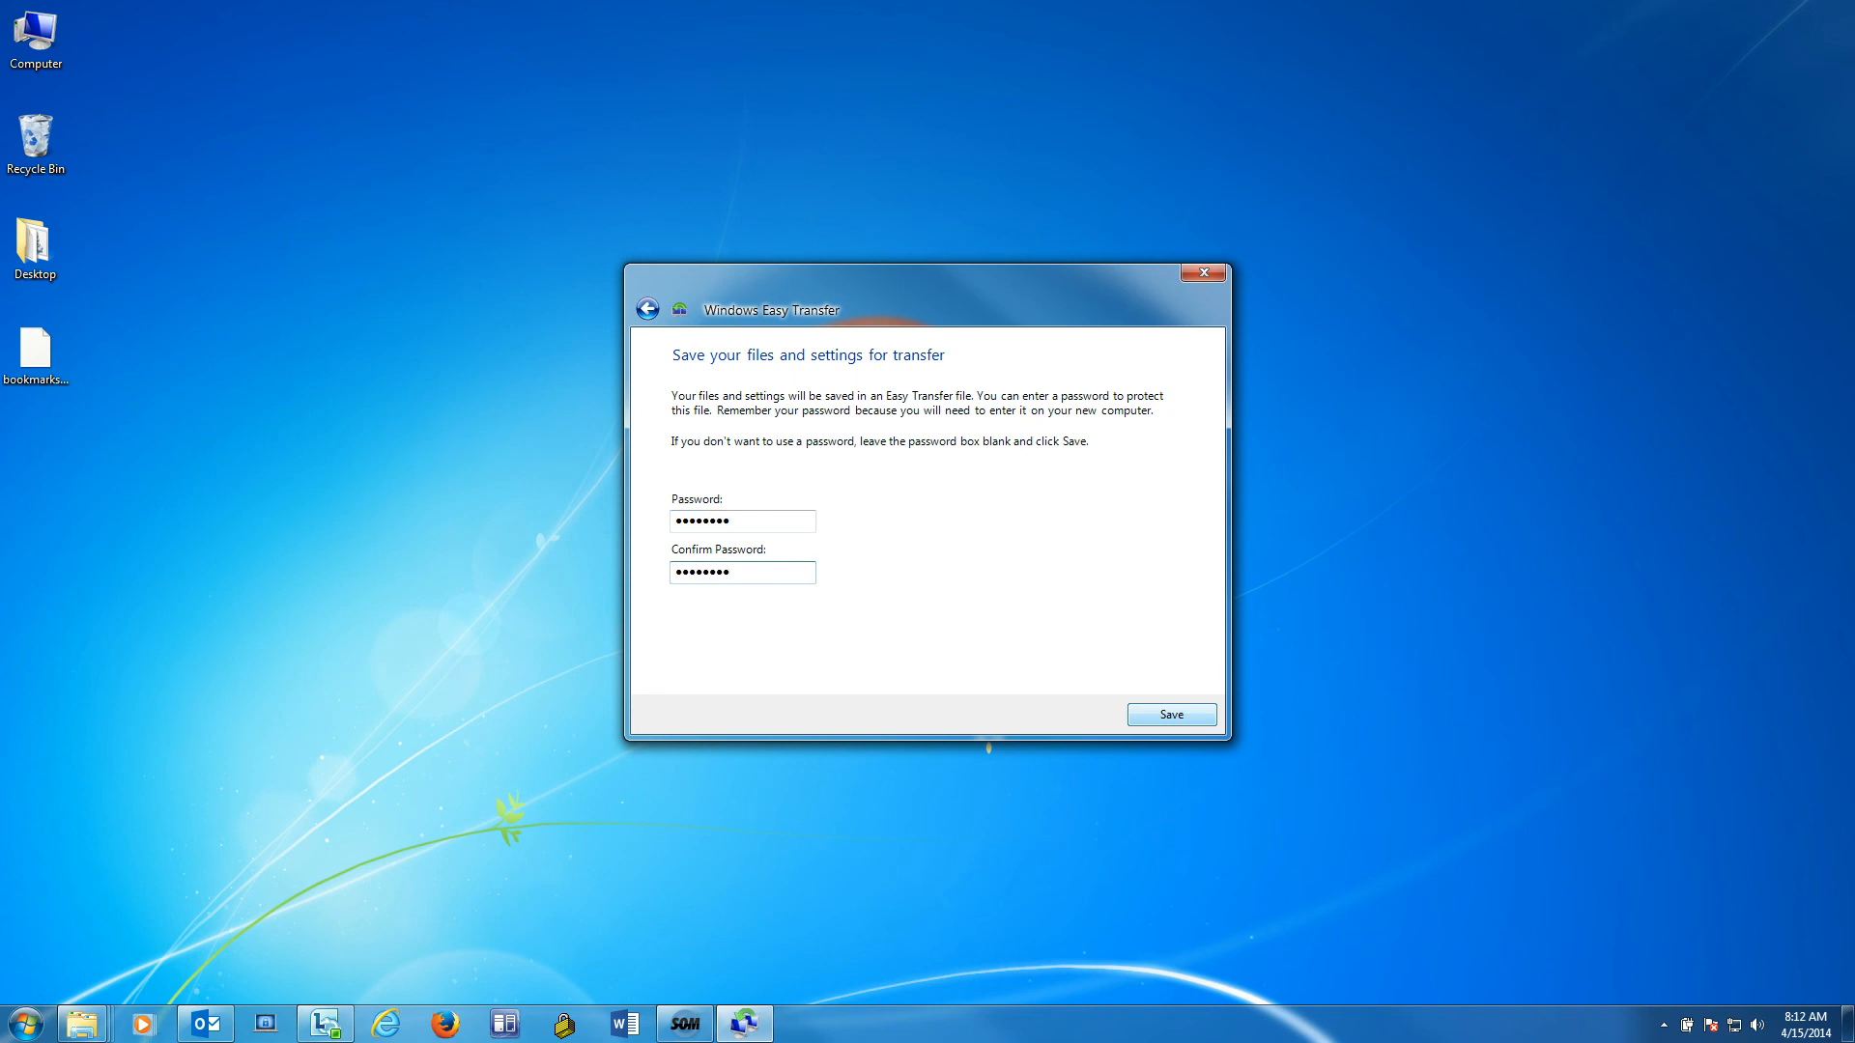
- Proceed to saving the Easy Transfer file and highlight the KINGSTON (L:) drive among the removable storage devices
click(1180, 715)
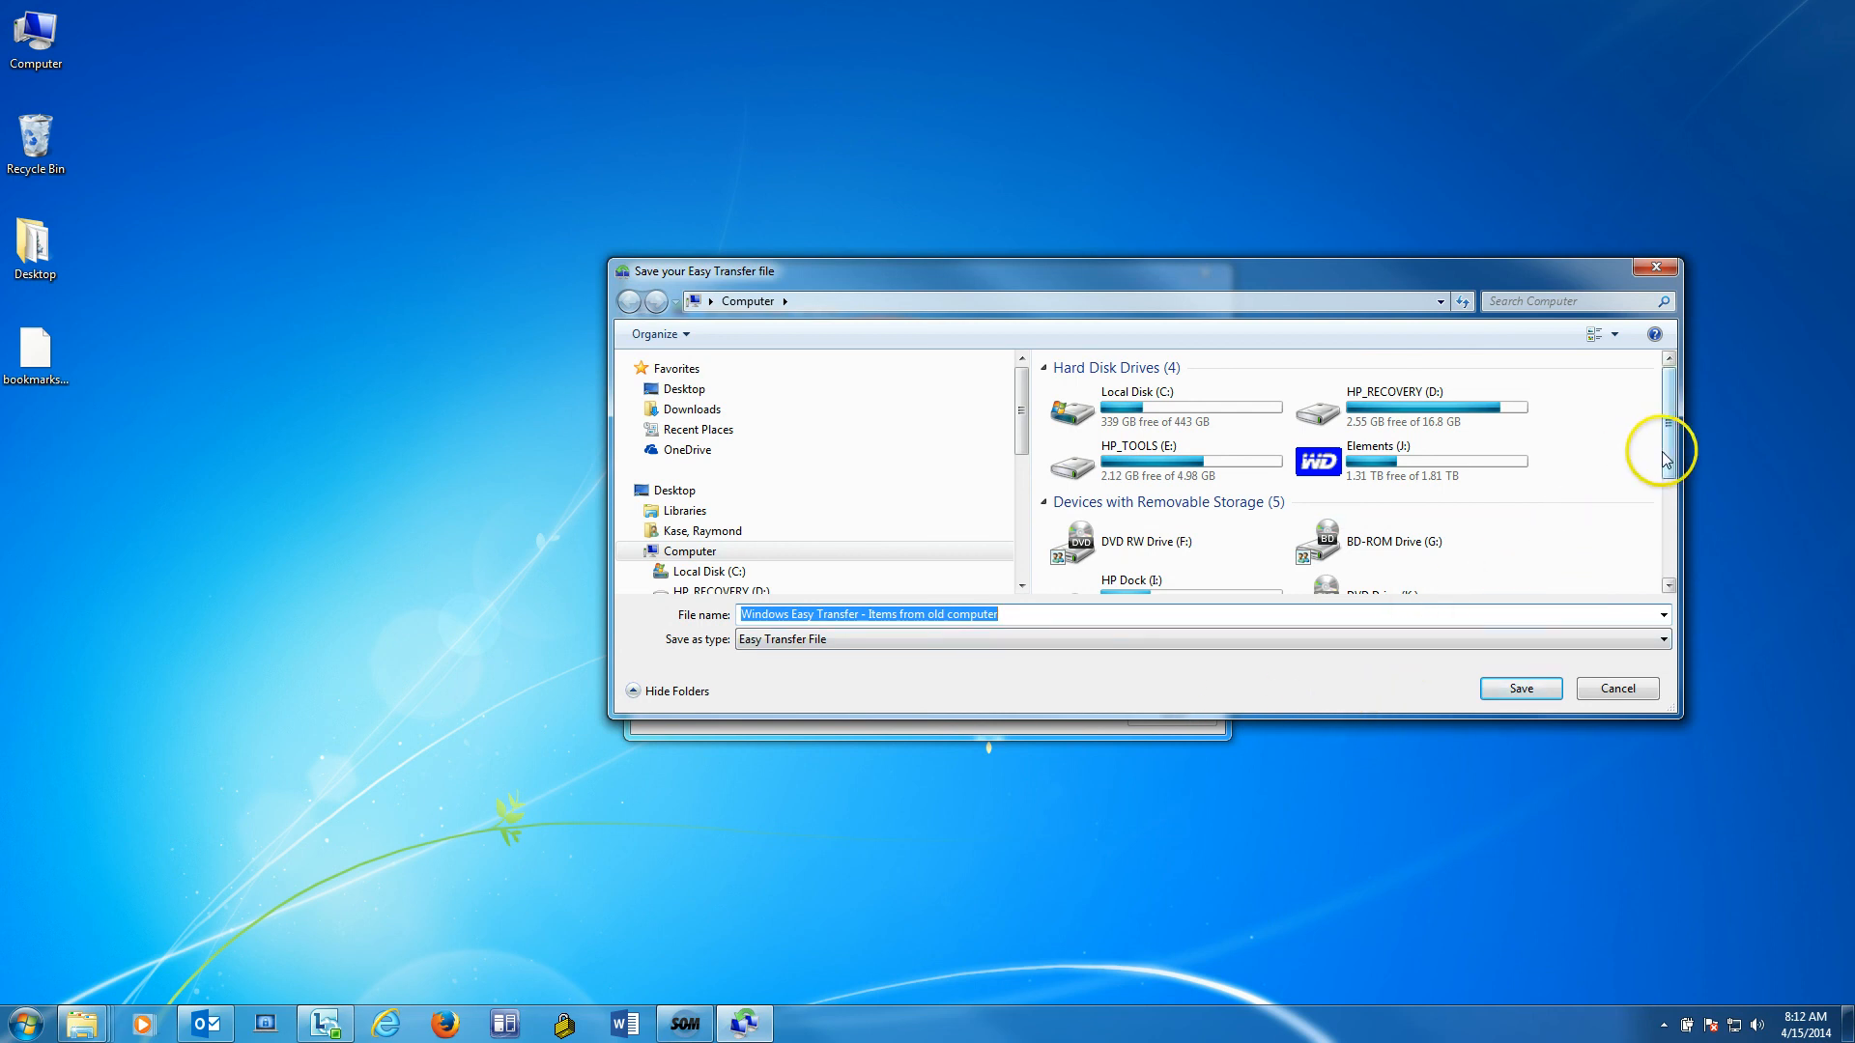
drag(1667, 447, 1675, 521)
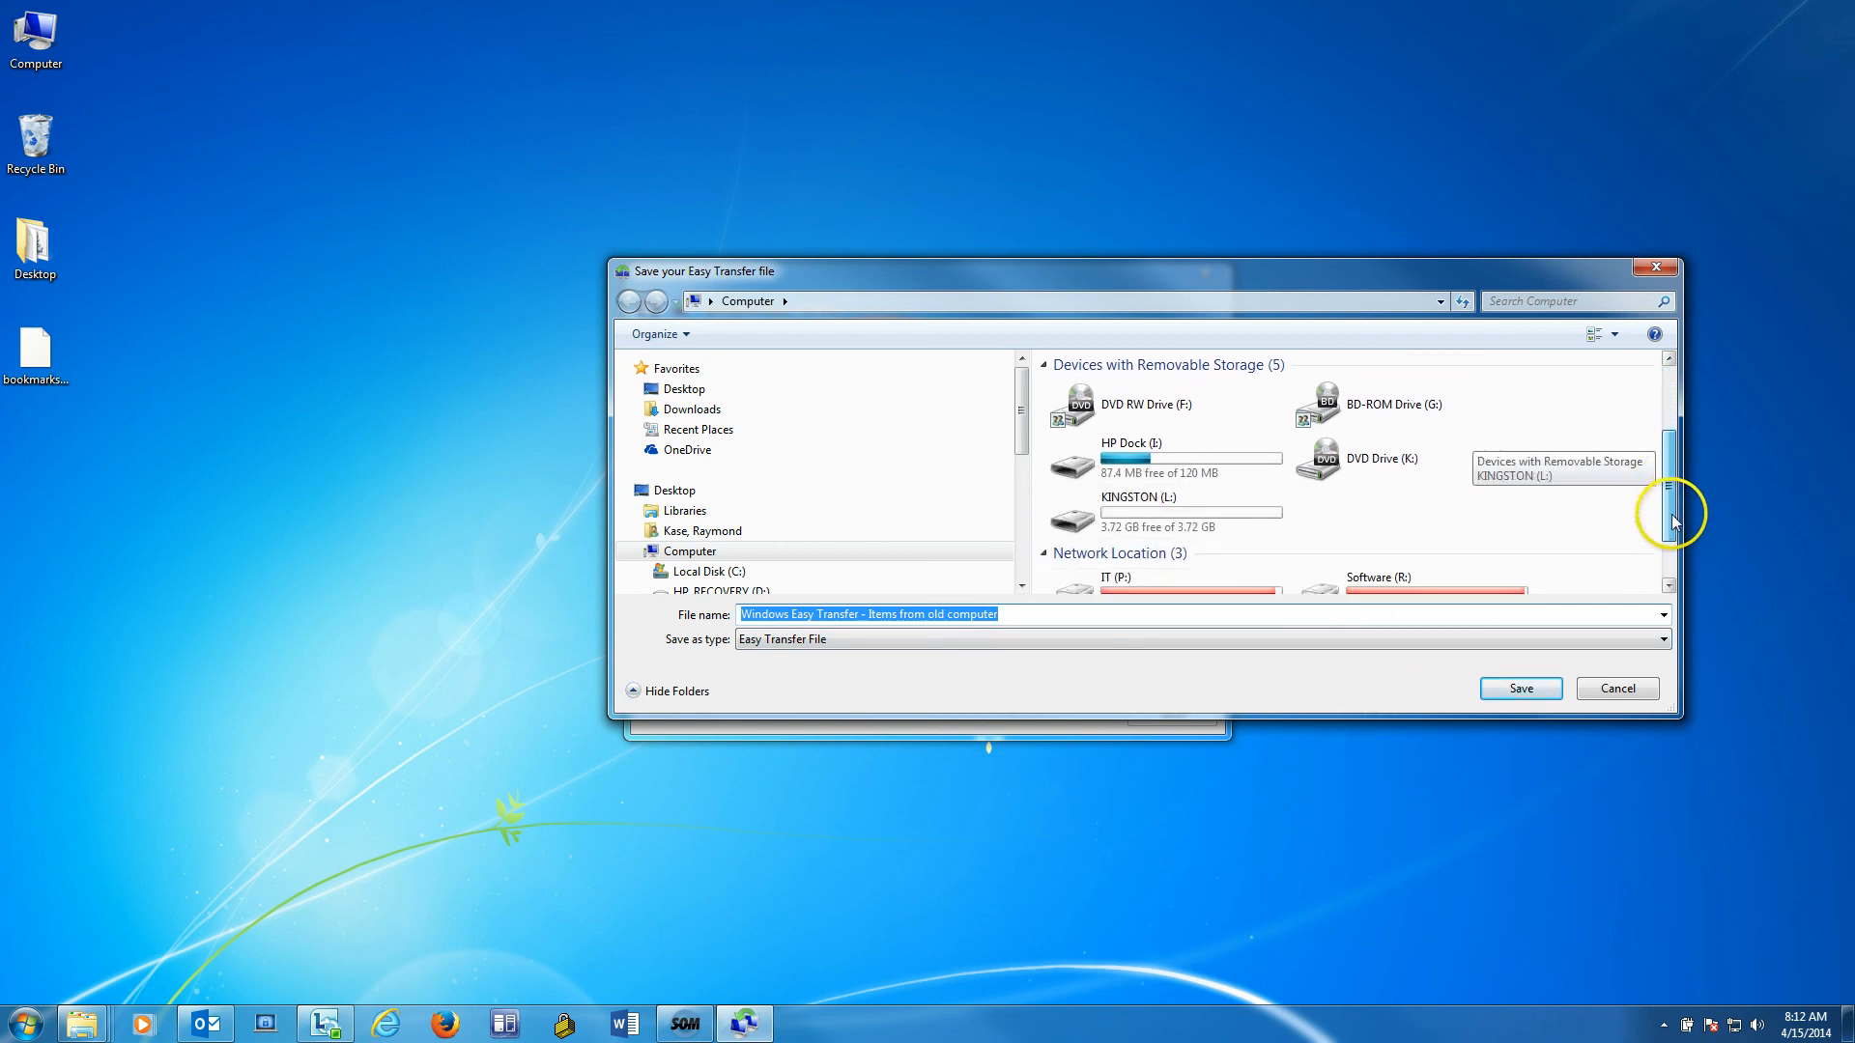
click(1217, 526)
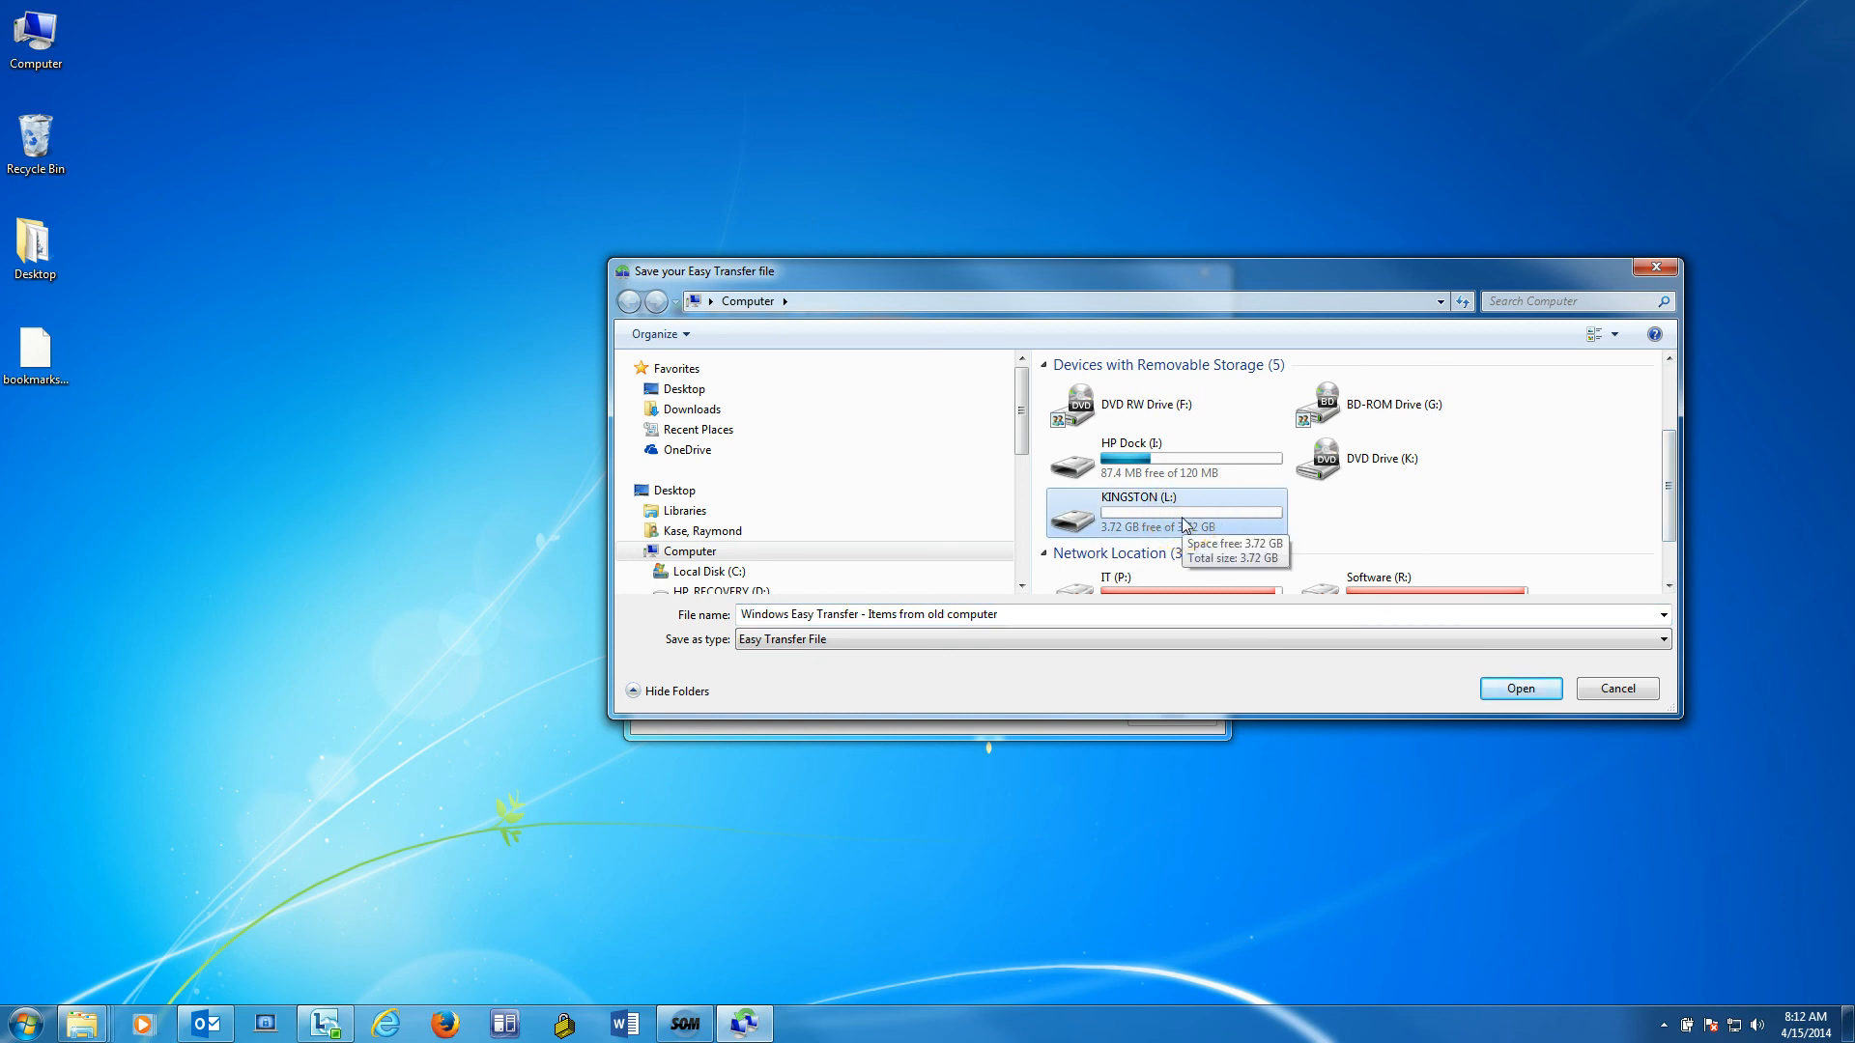
click(1114, 531)
click(1170, 513)
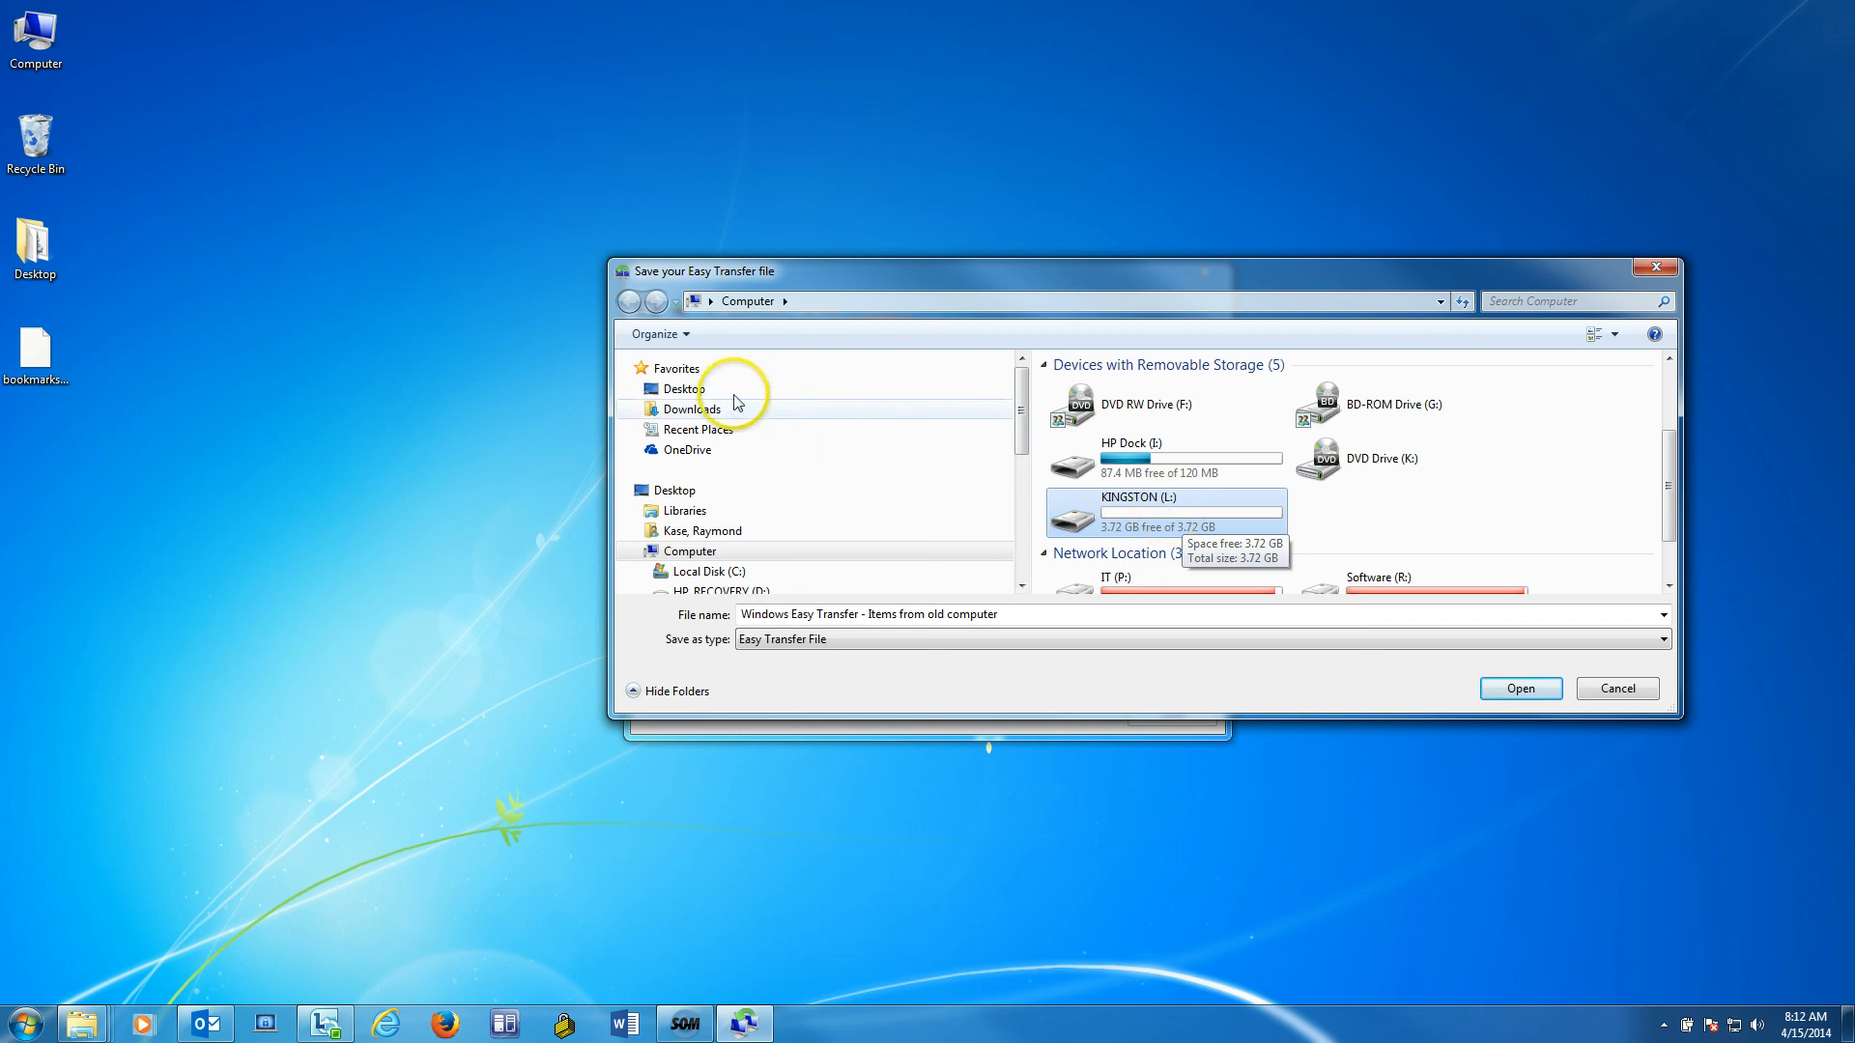
- Save the Easy Transfer file to the Desktop as "Windows Easy Transfer - Items from old computer"
click(702, 393)
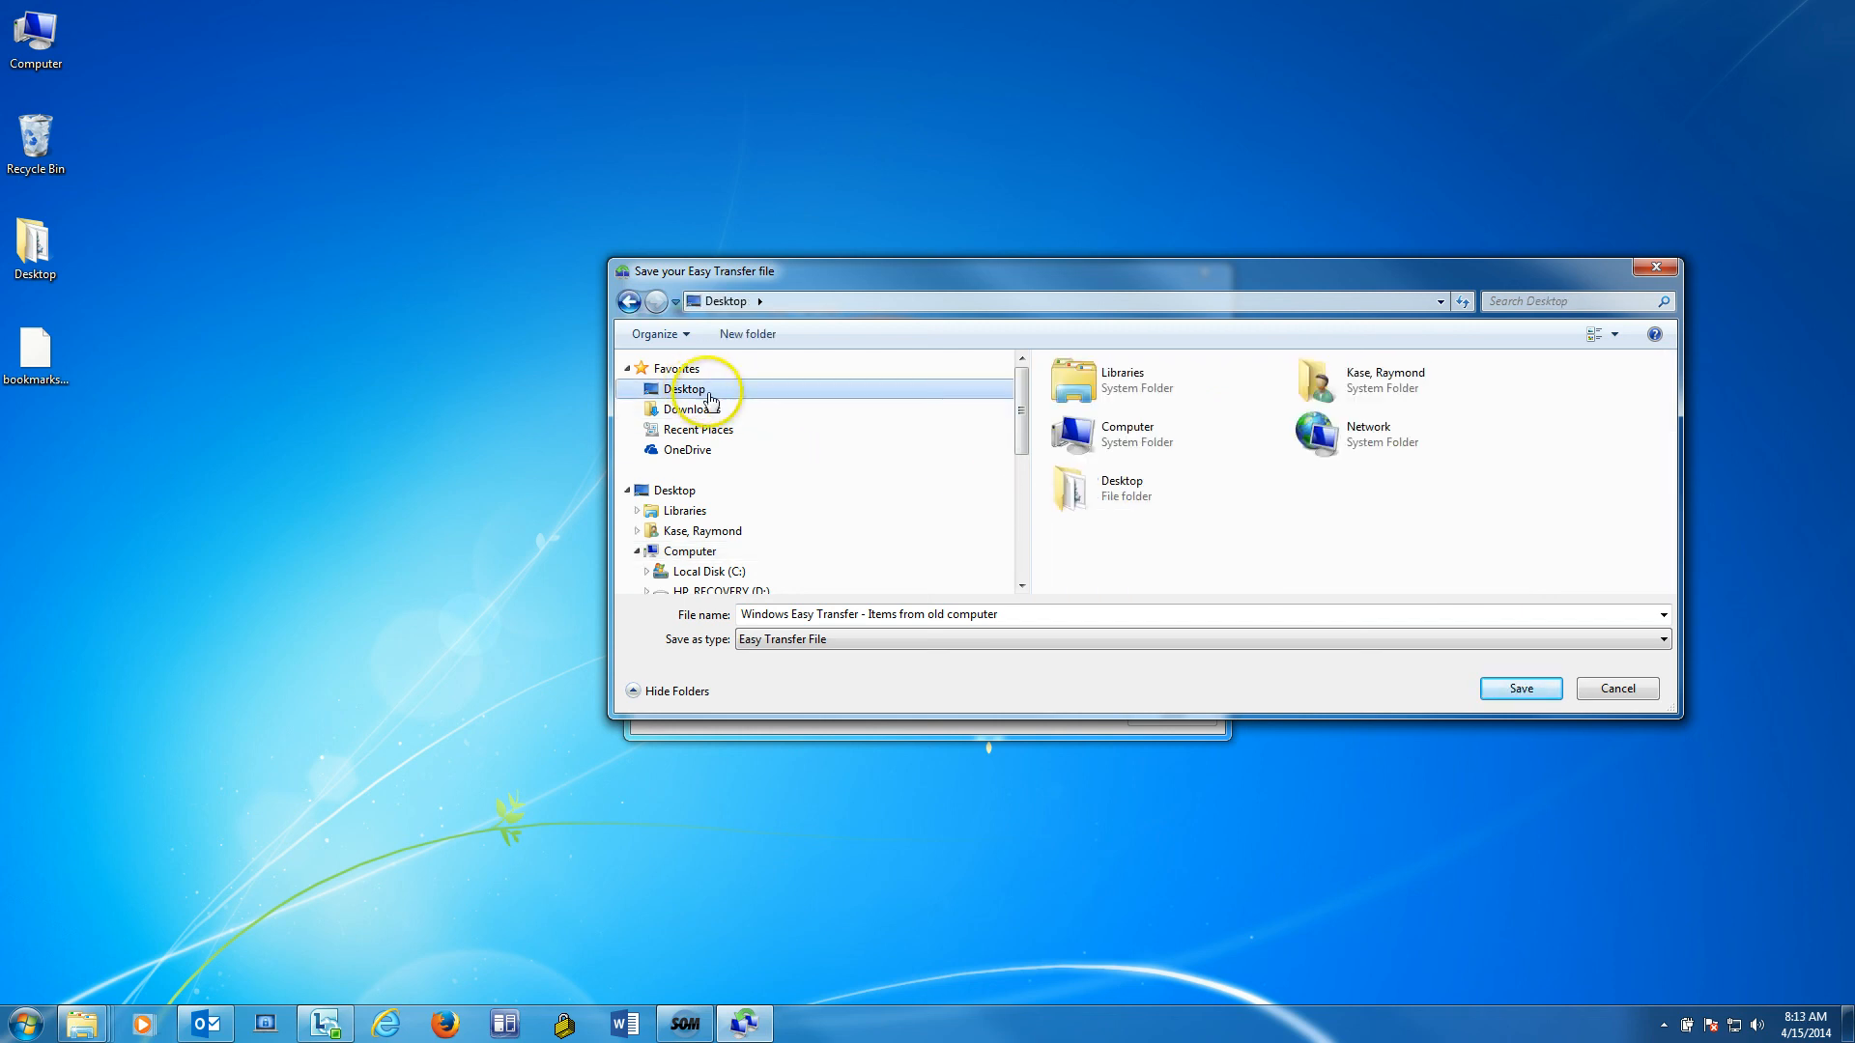
click(1513, 696)
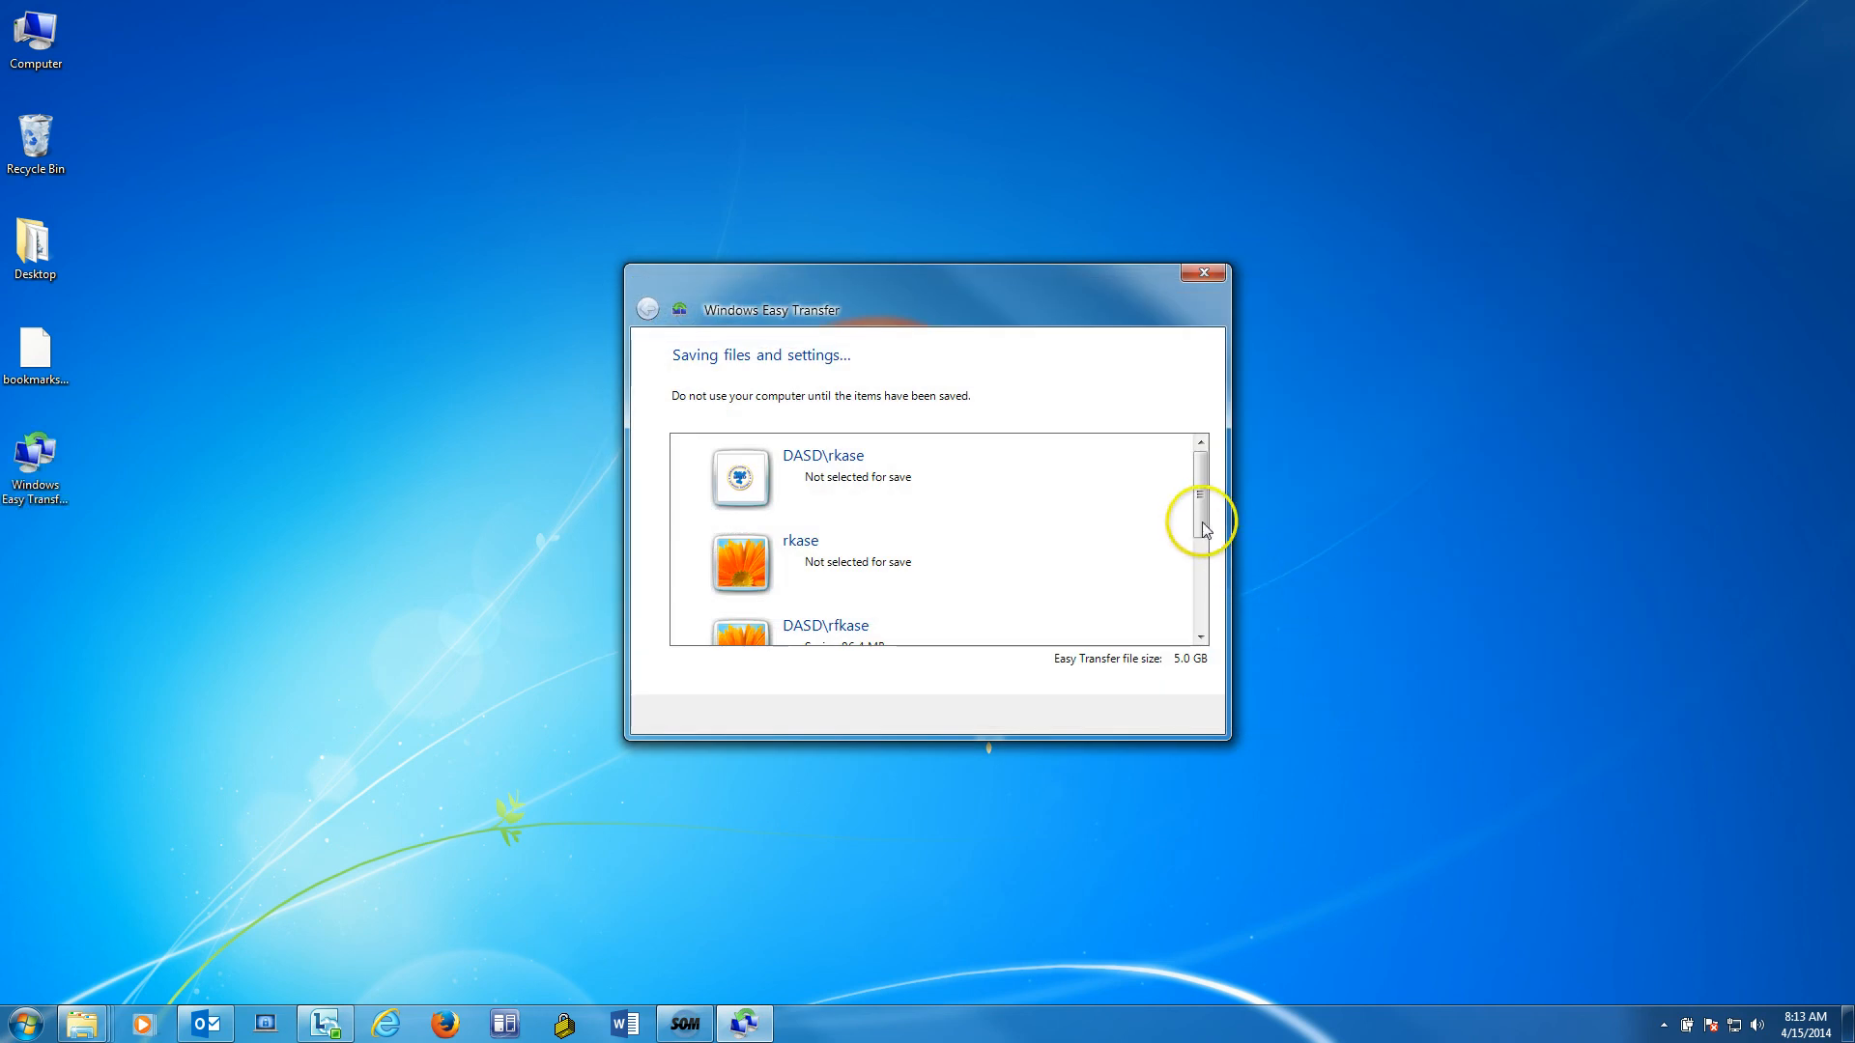
- Review the save status down to Shared Items, then finish and close the Windows Easy Transfer wizard
drag(1202, 521, 1203, 575)
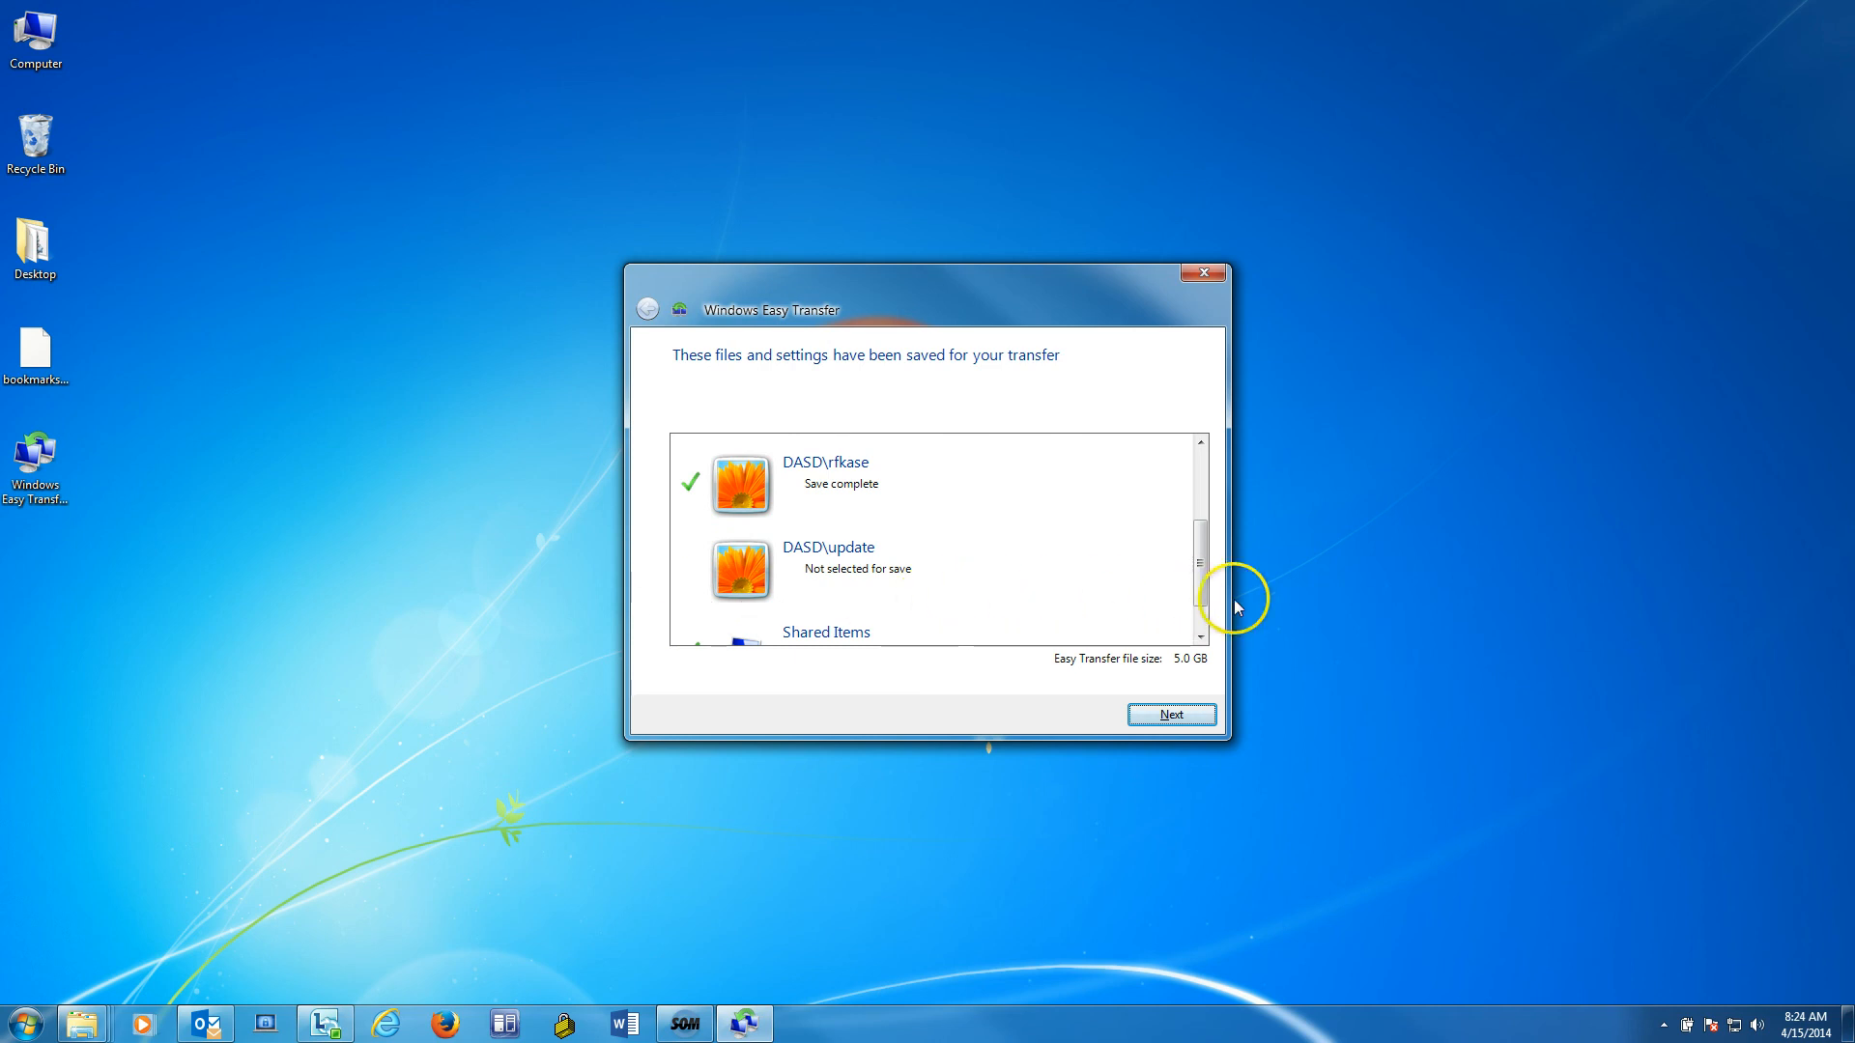
drag(1201, 594, 1204, 633)
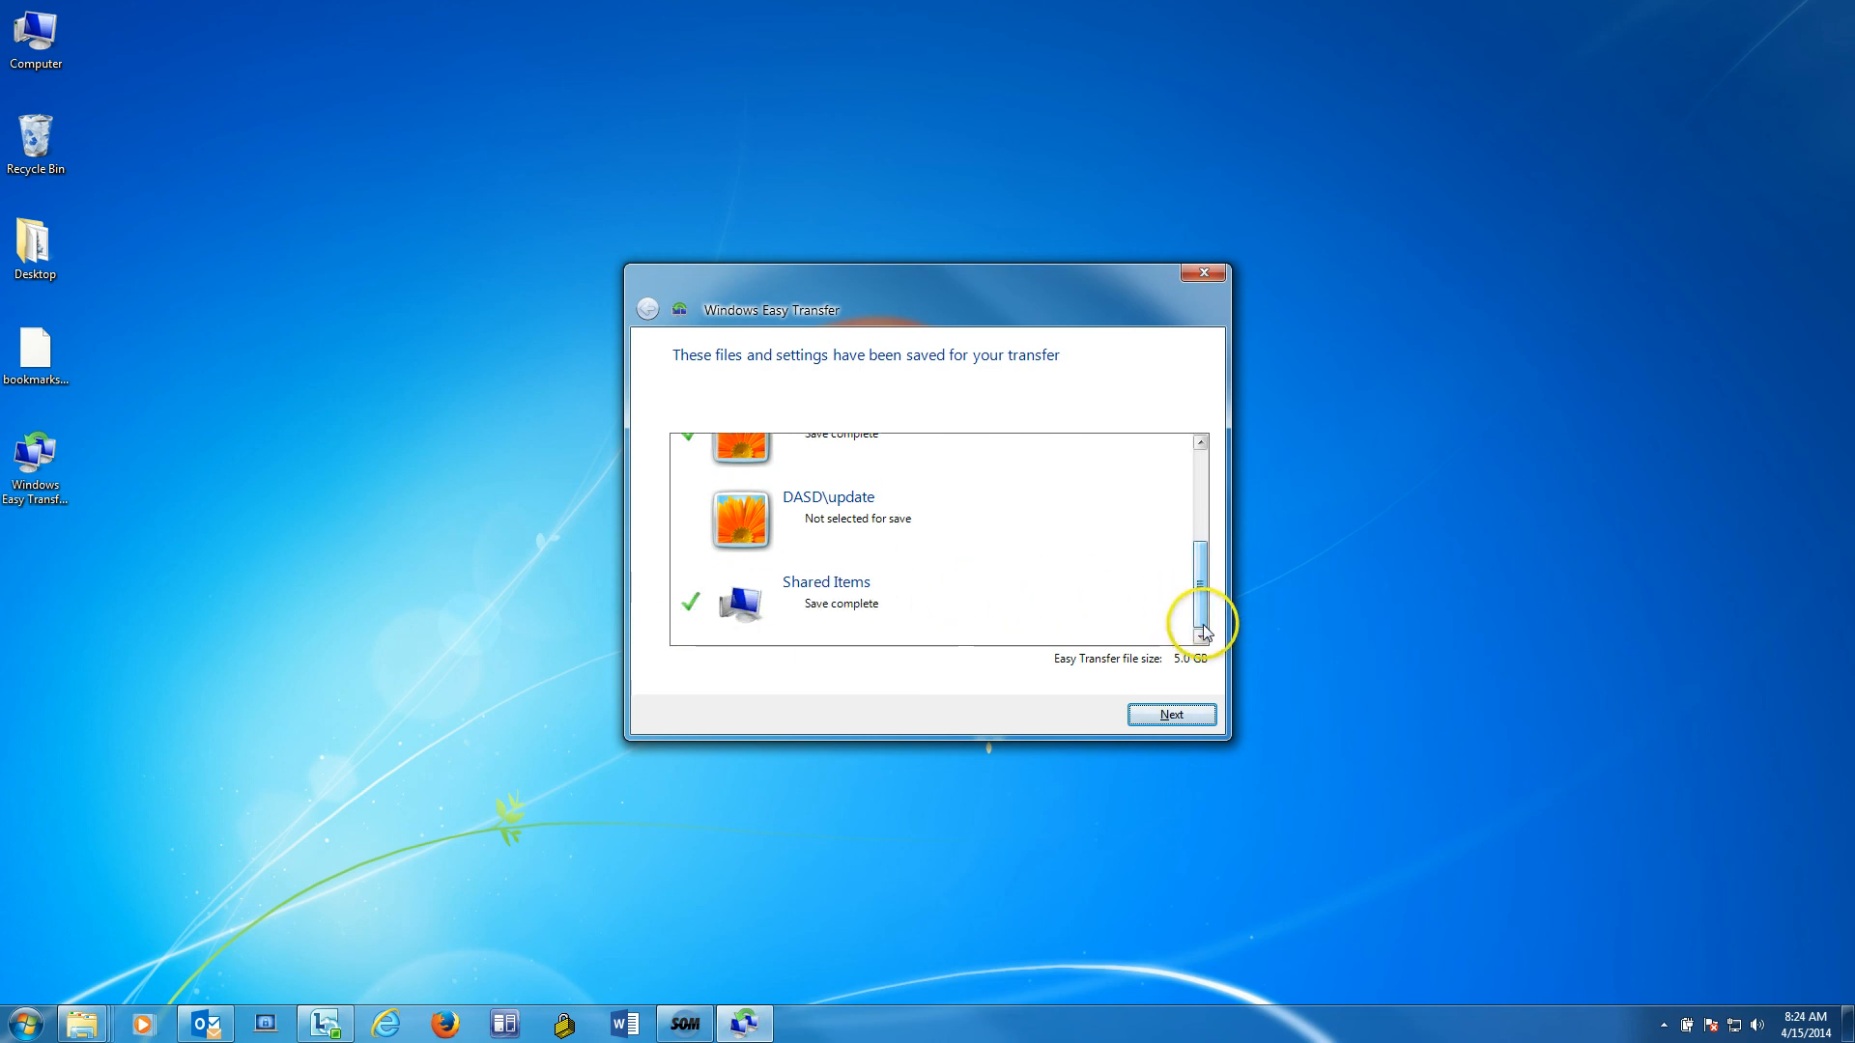
click(1177, 719)
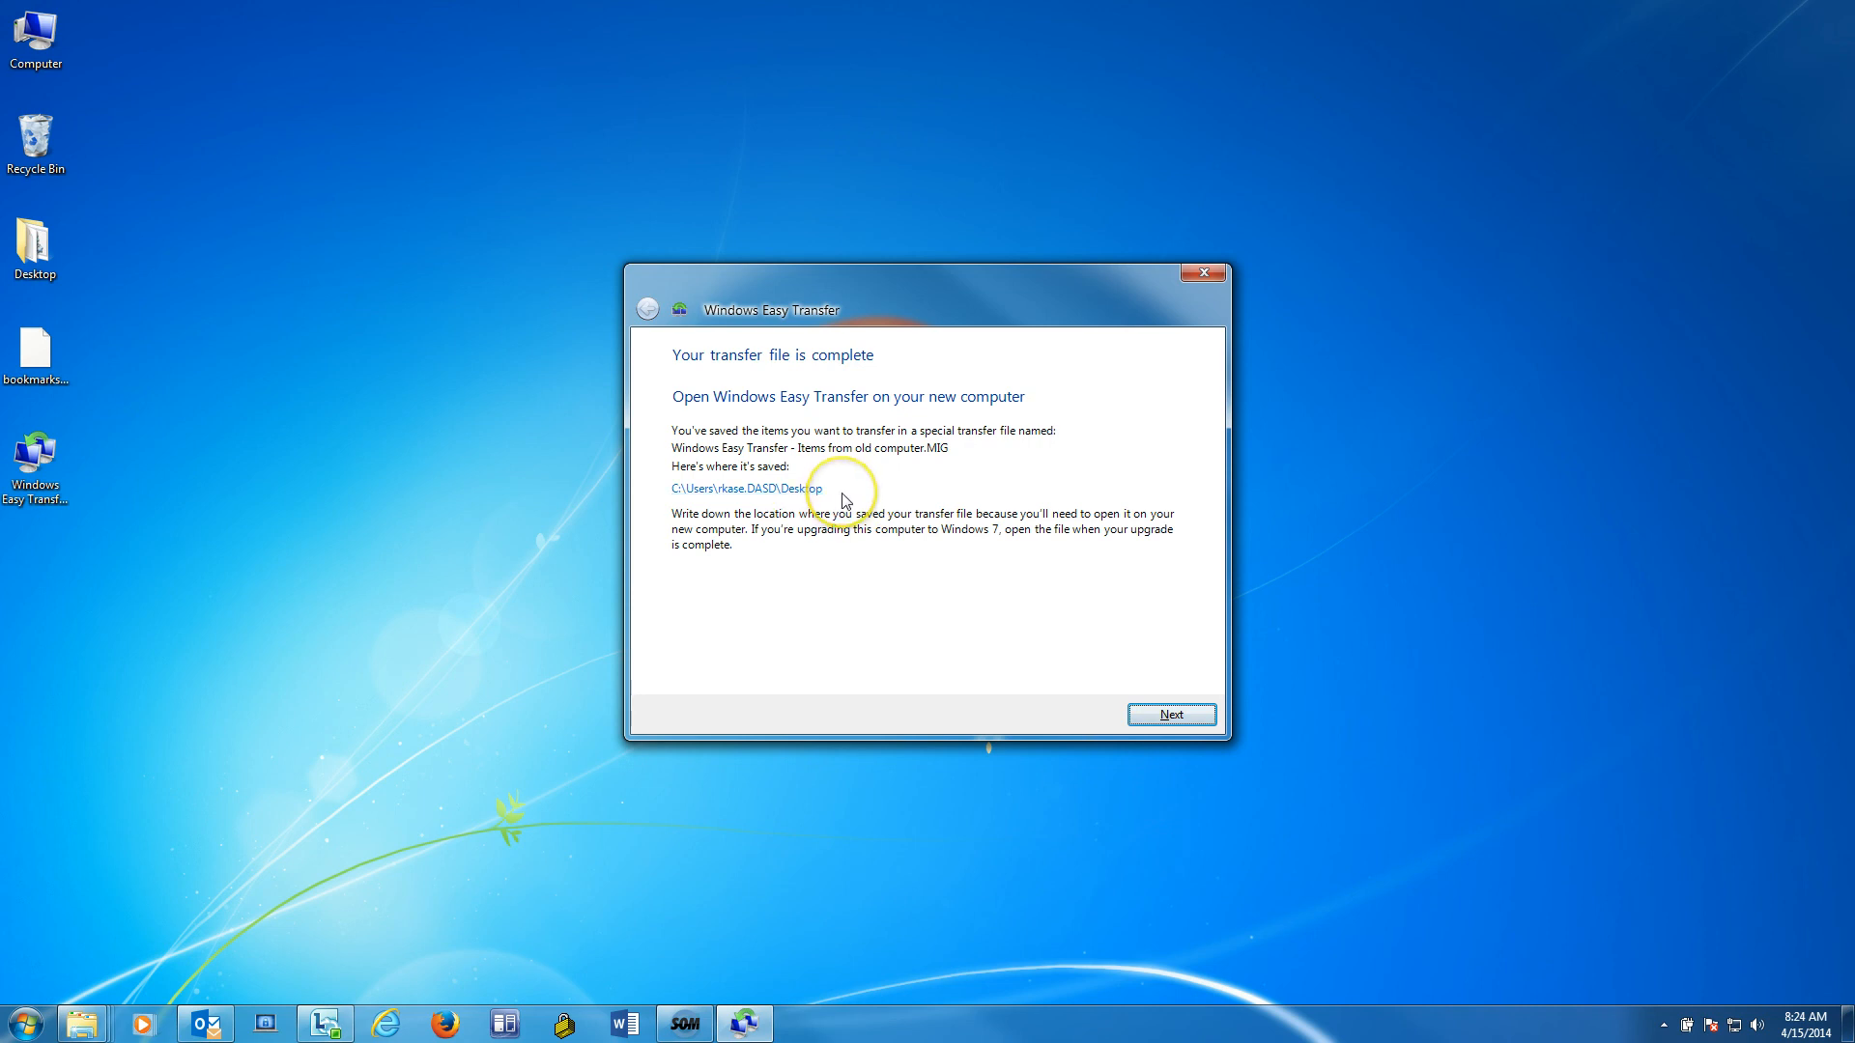
click(1160, 717)
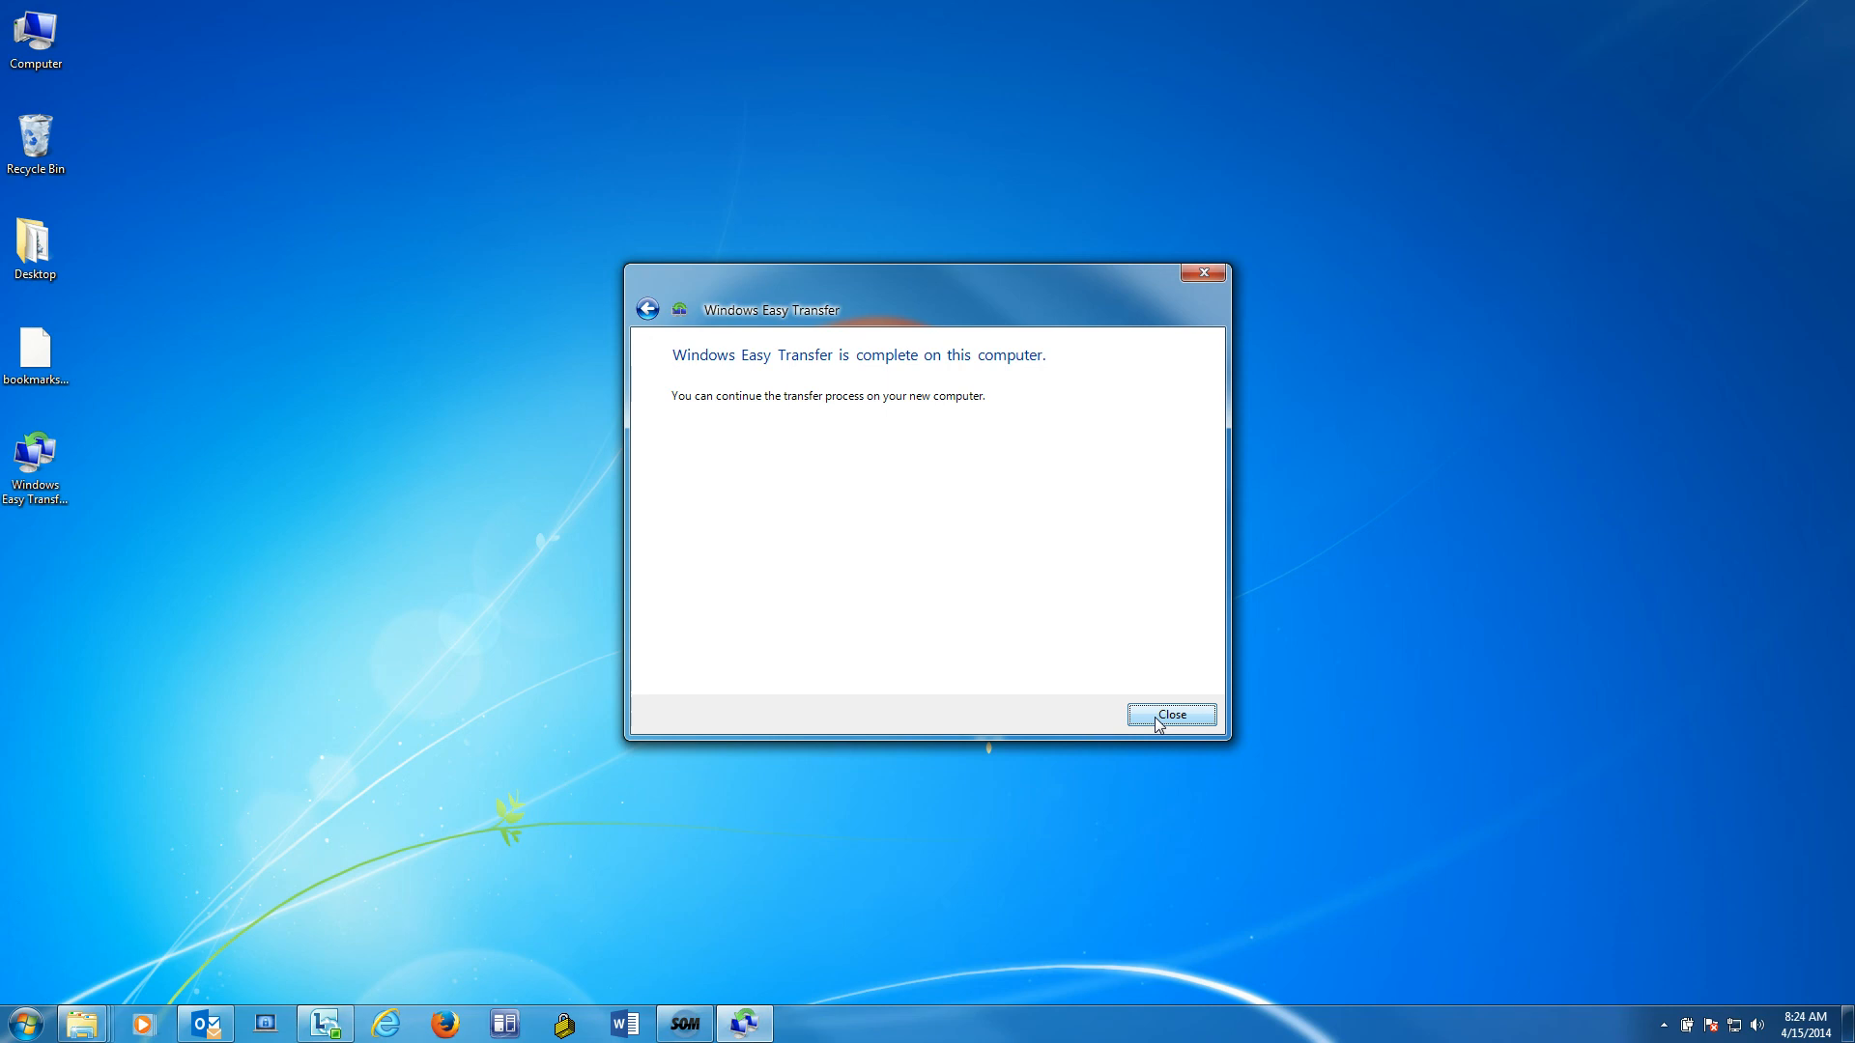
click(1159, 718)
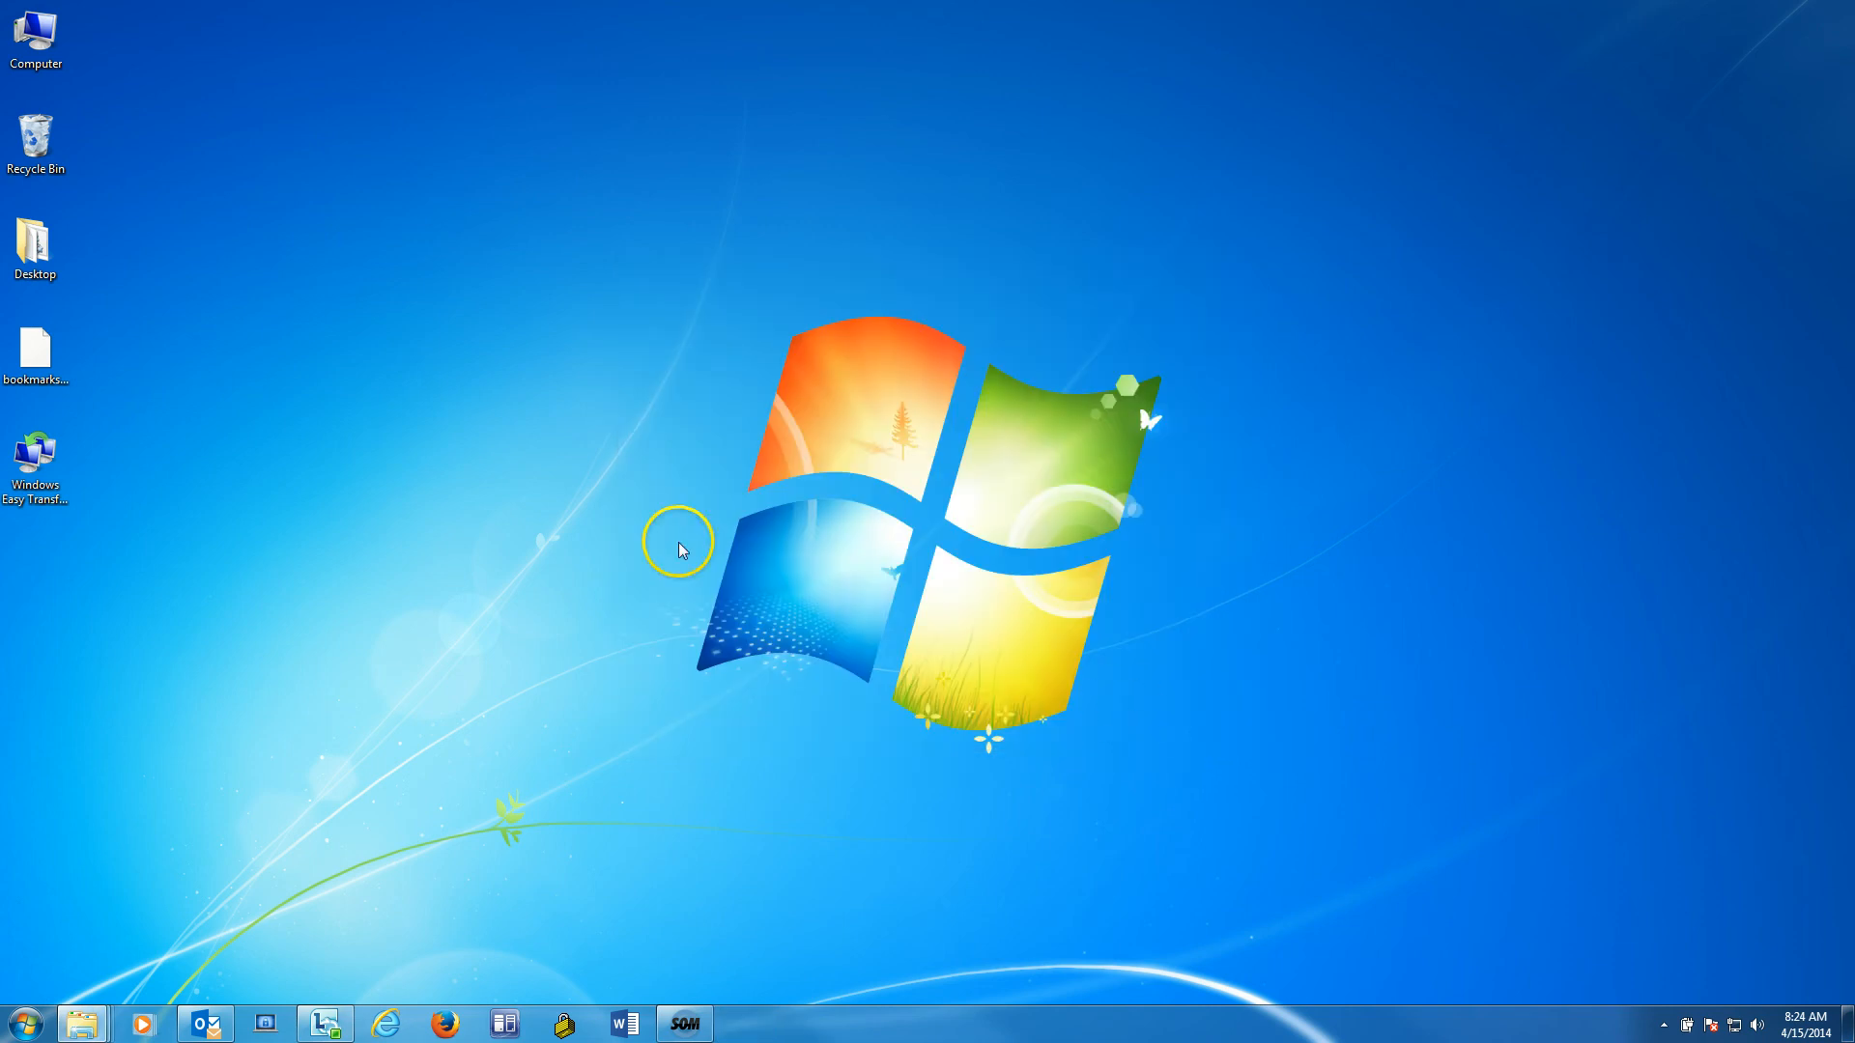
- Move the transfer file away from the other desktop icons, and open it with its password to view its transferable items, closing without transferring
drag(48, 454, 556, 454)
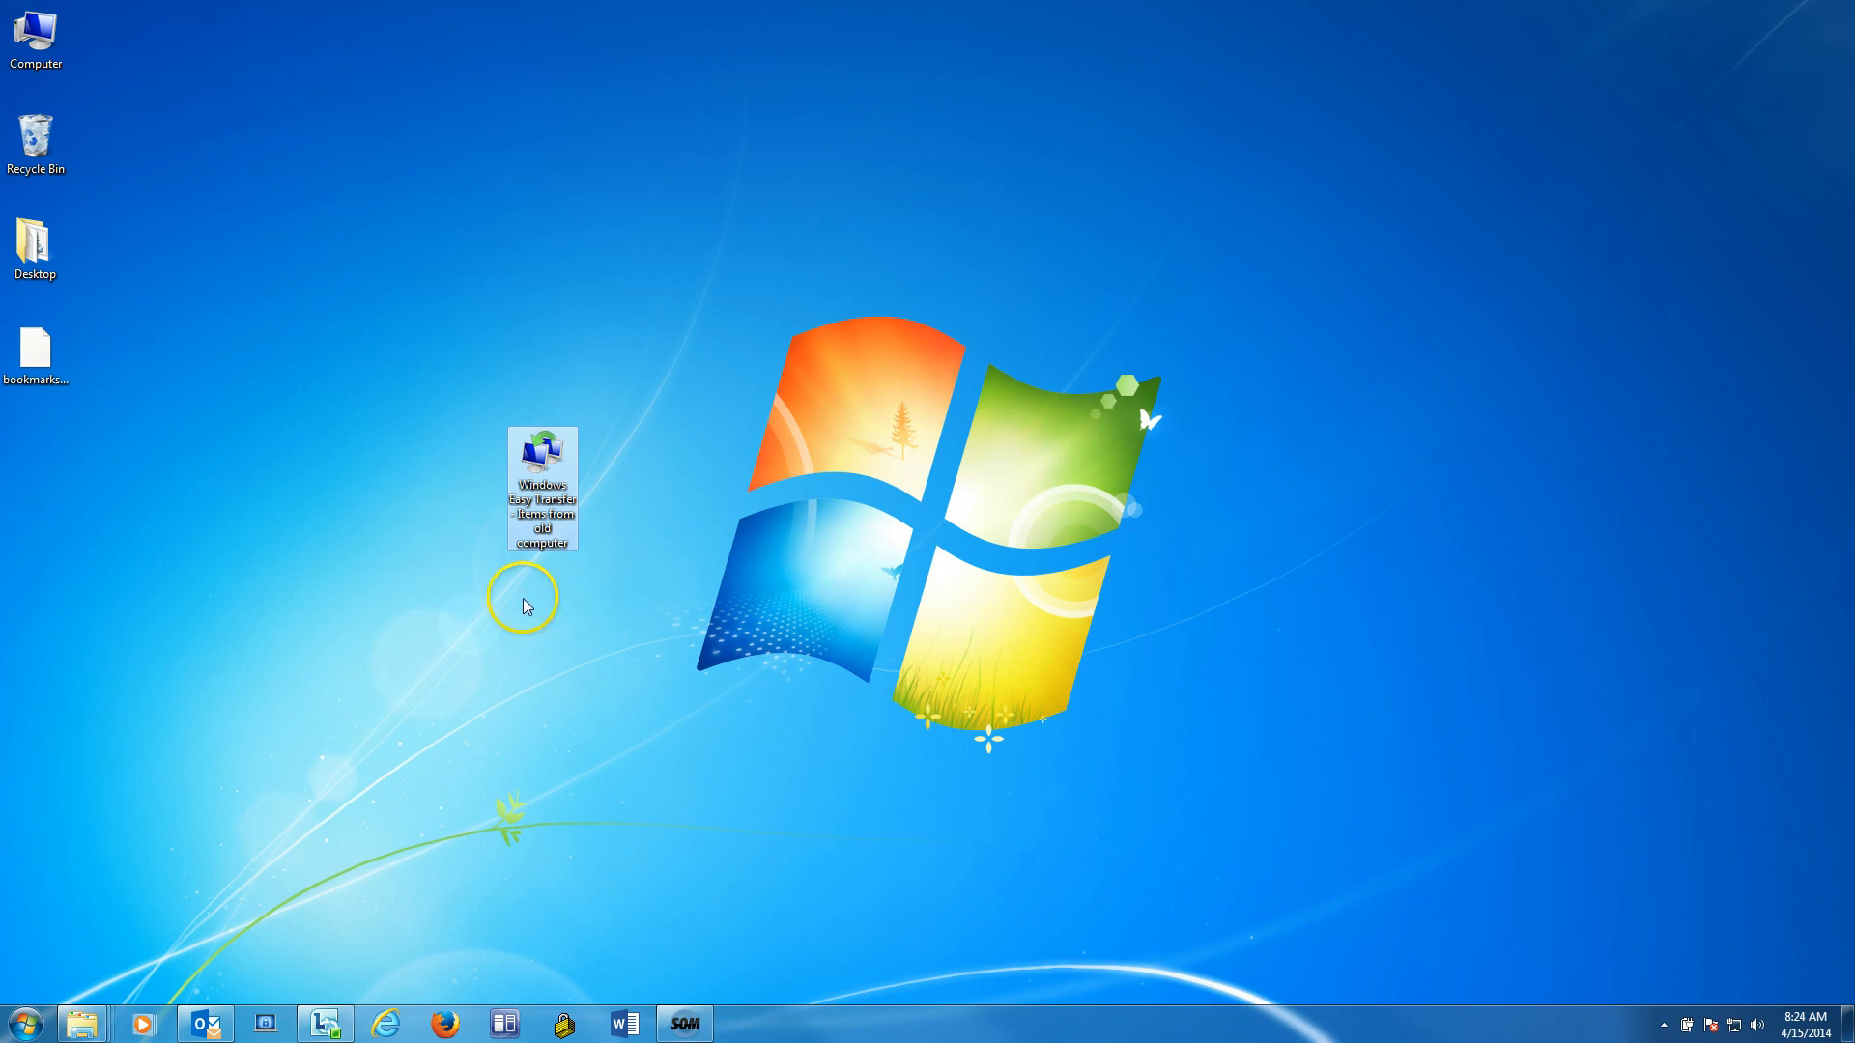
double_click(548, 465)
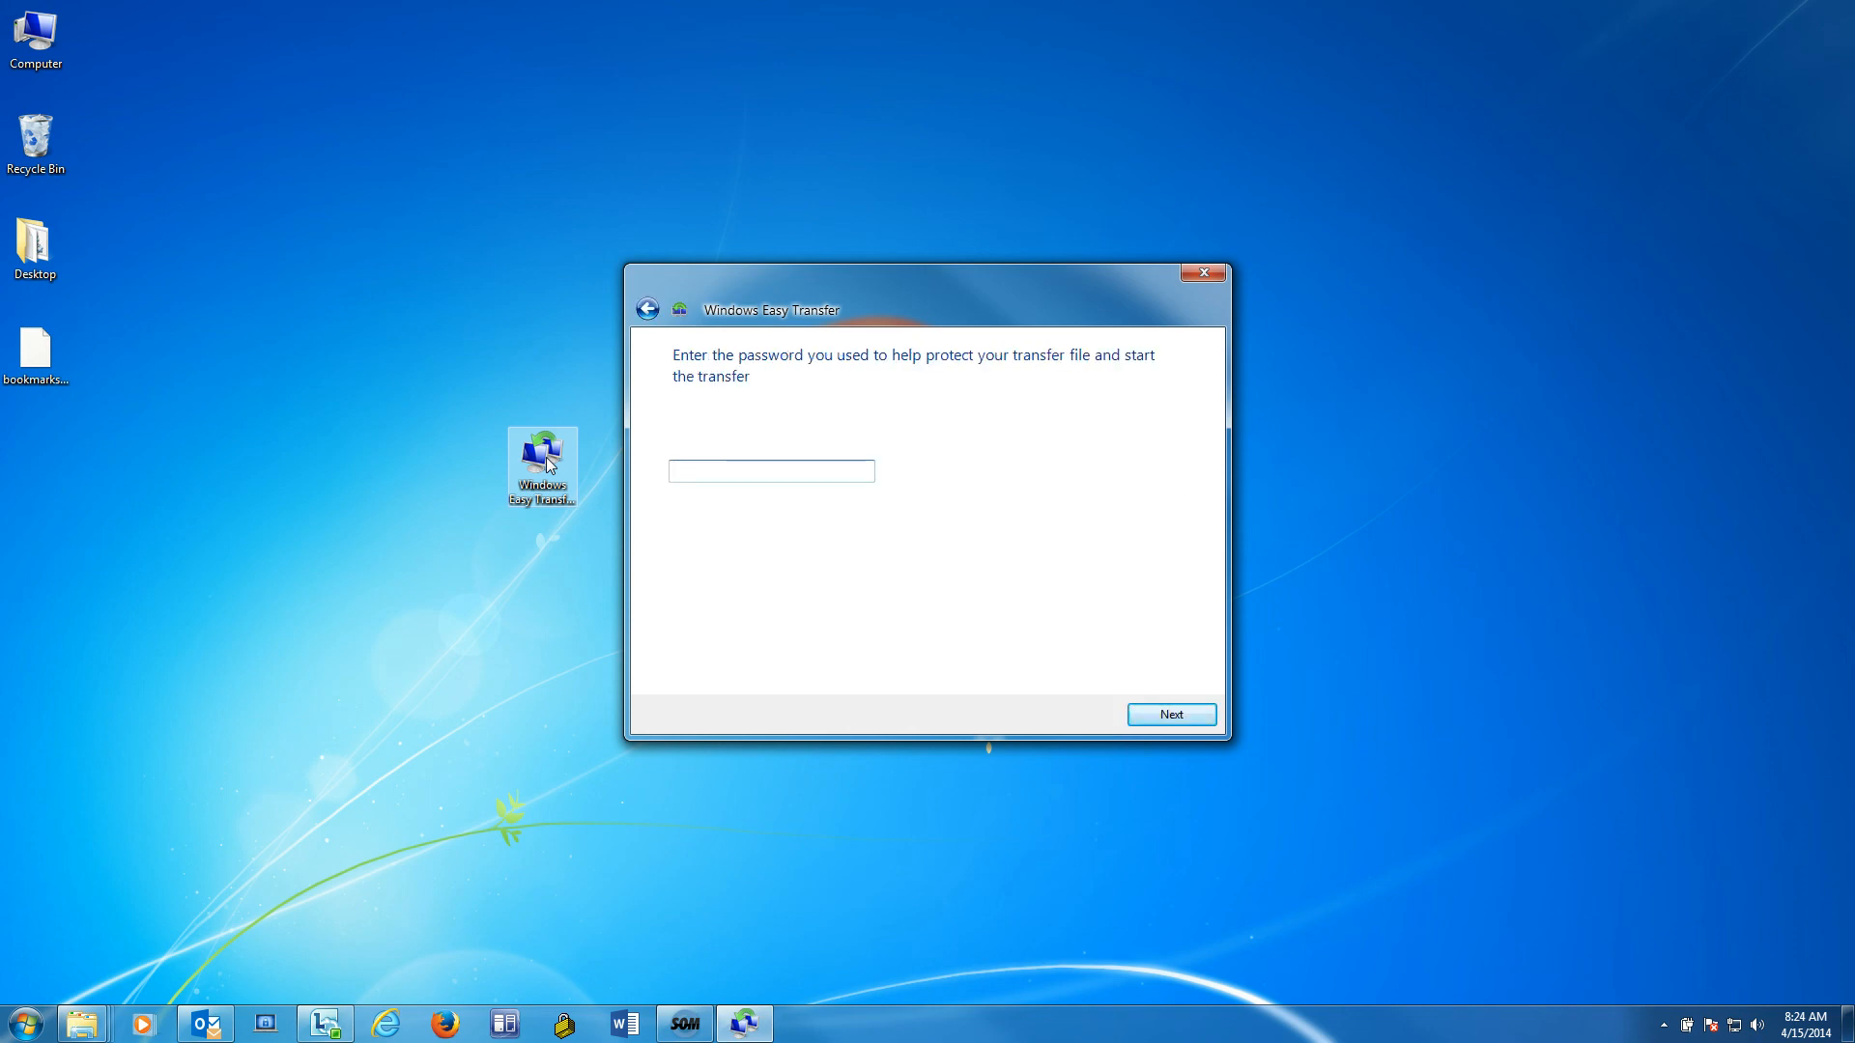
text(••••••••)
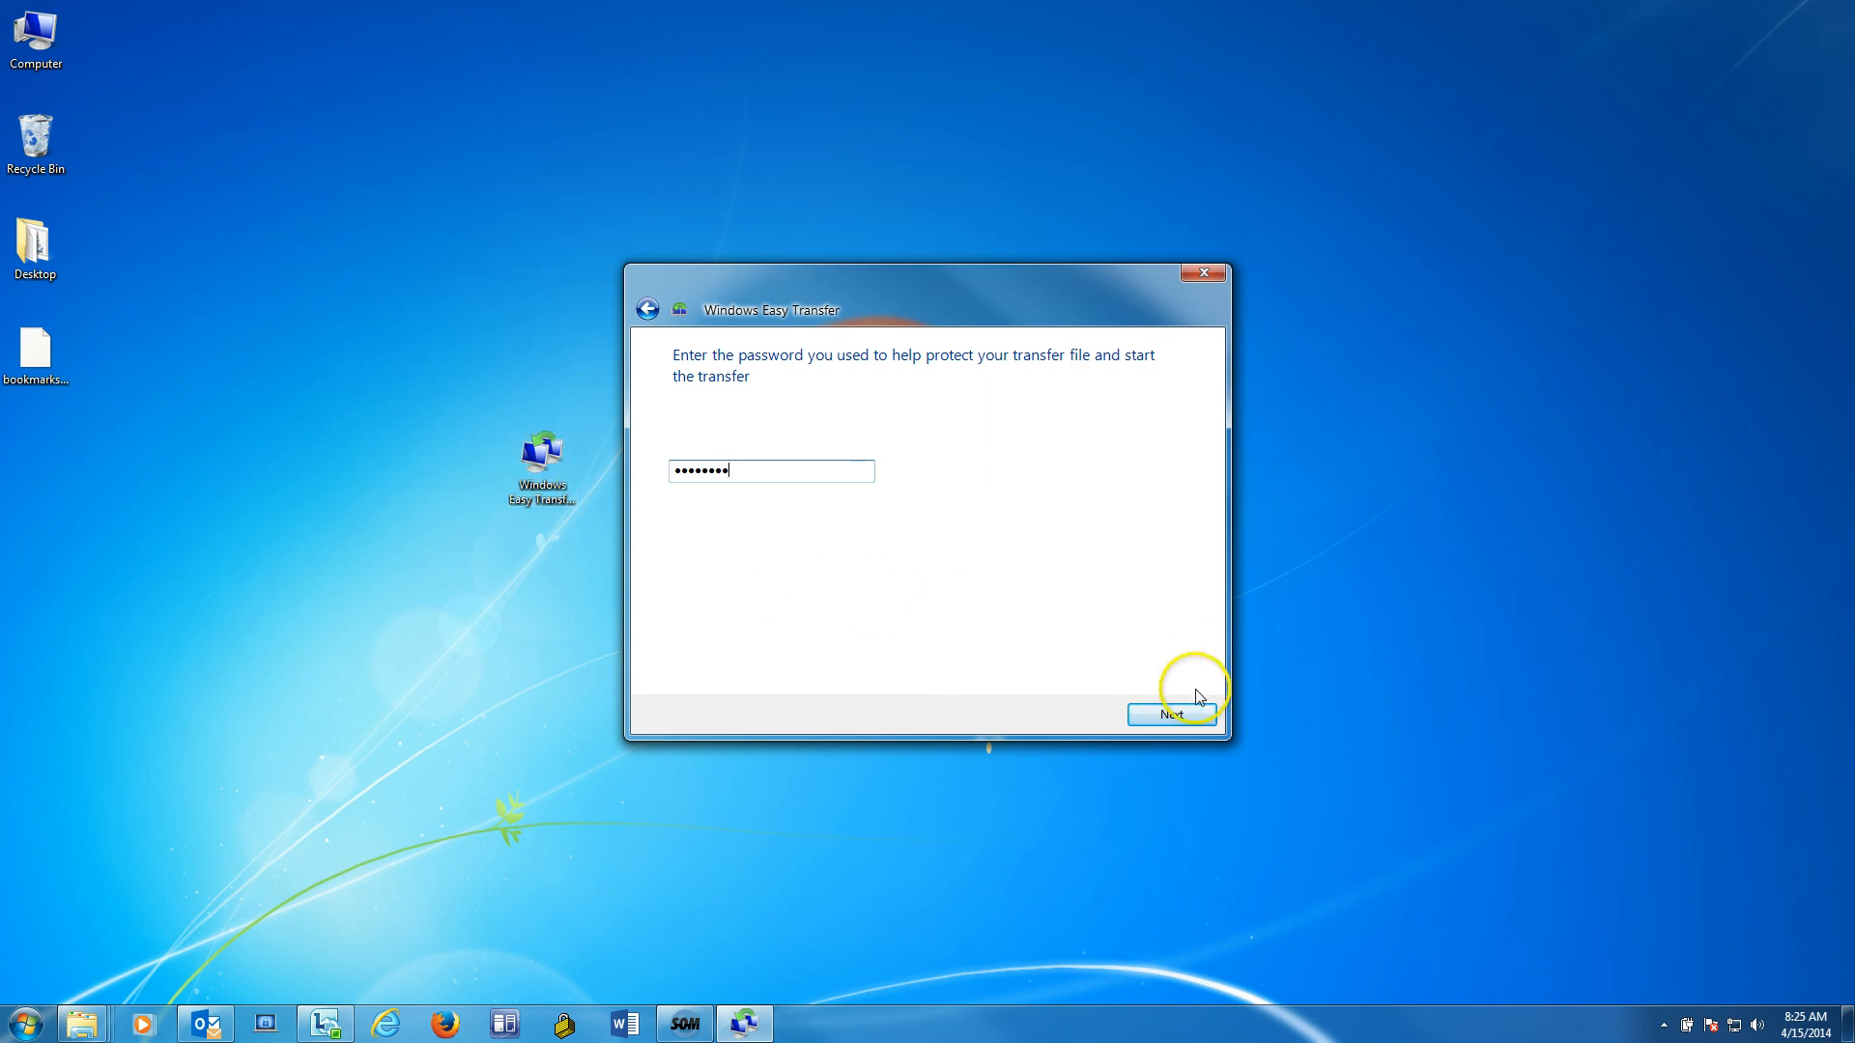
click(1173, 717)
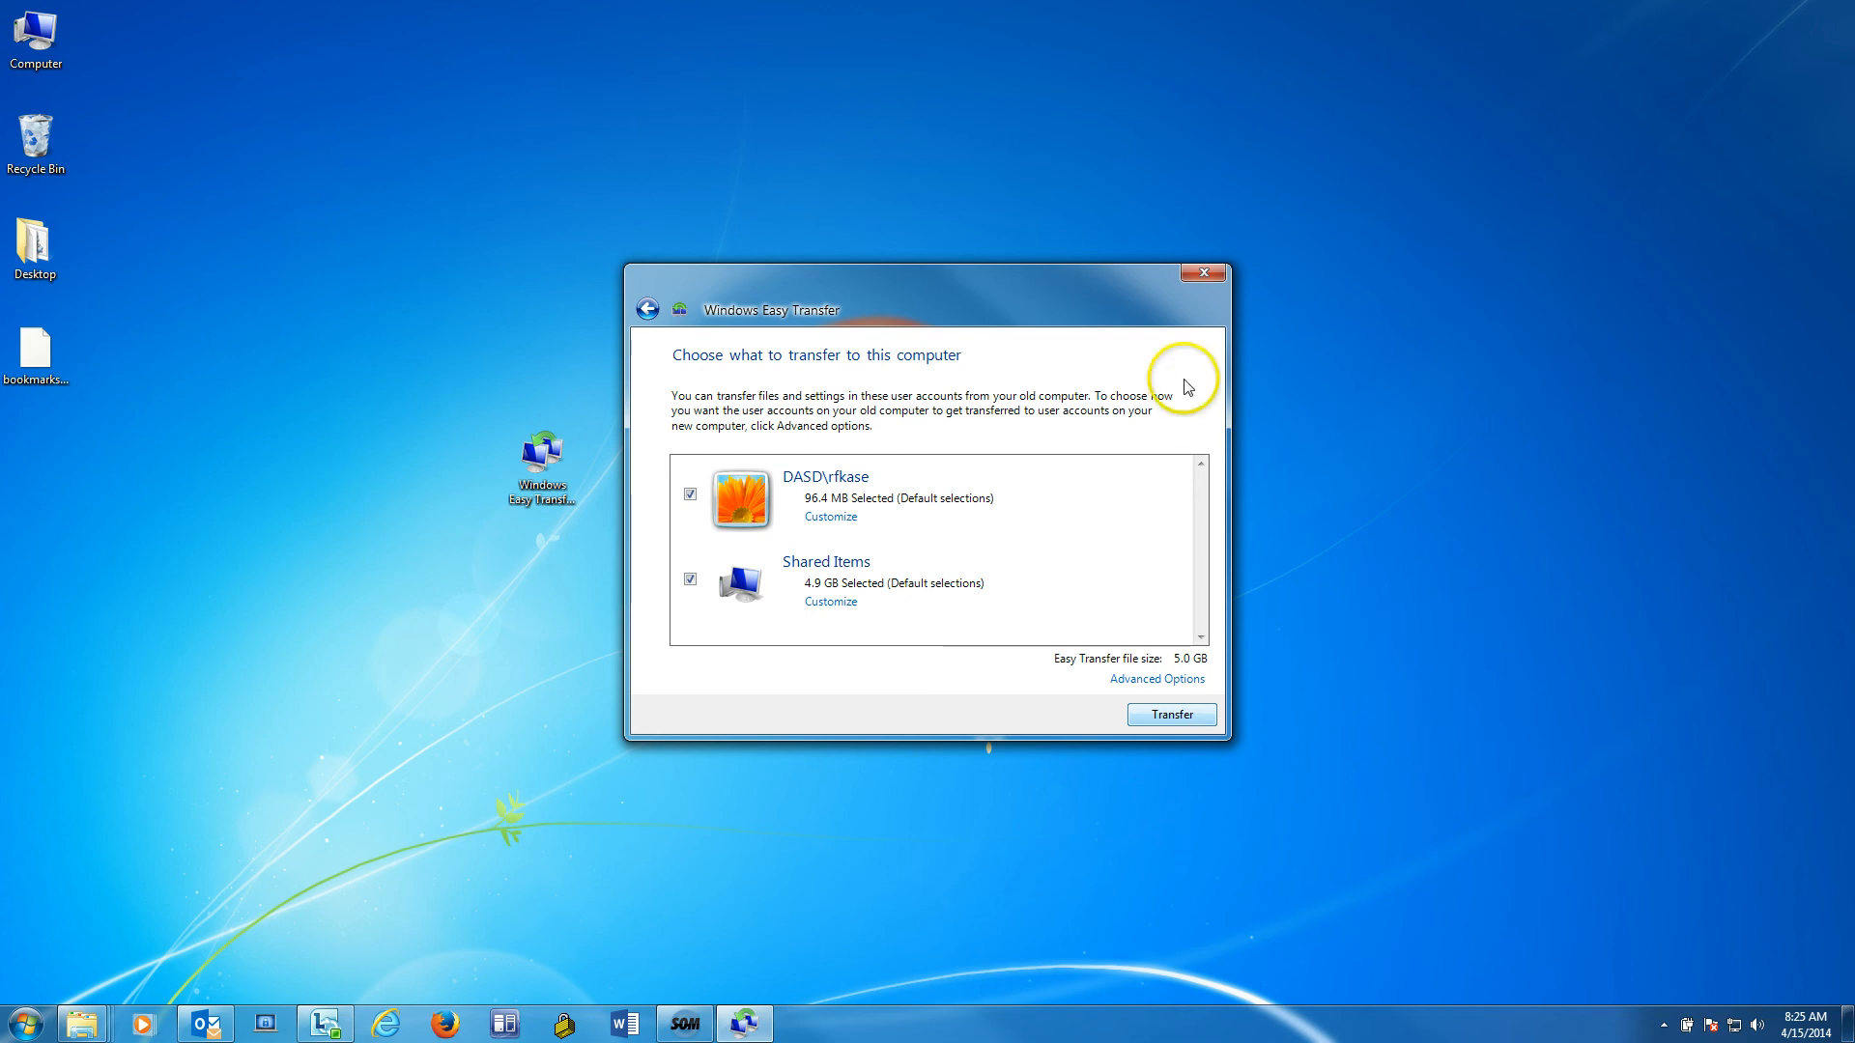
click(1204, 272)
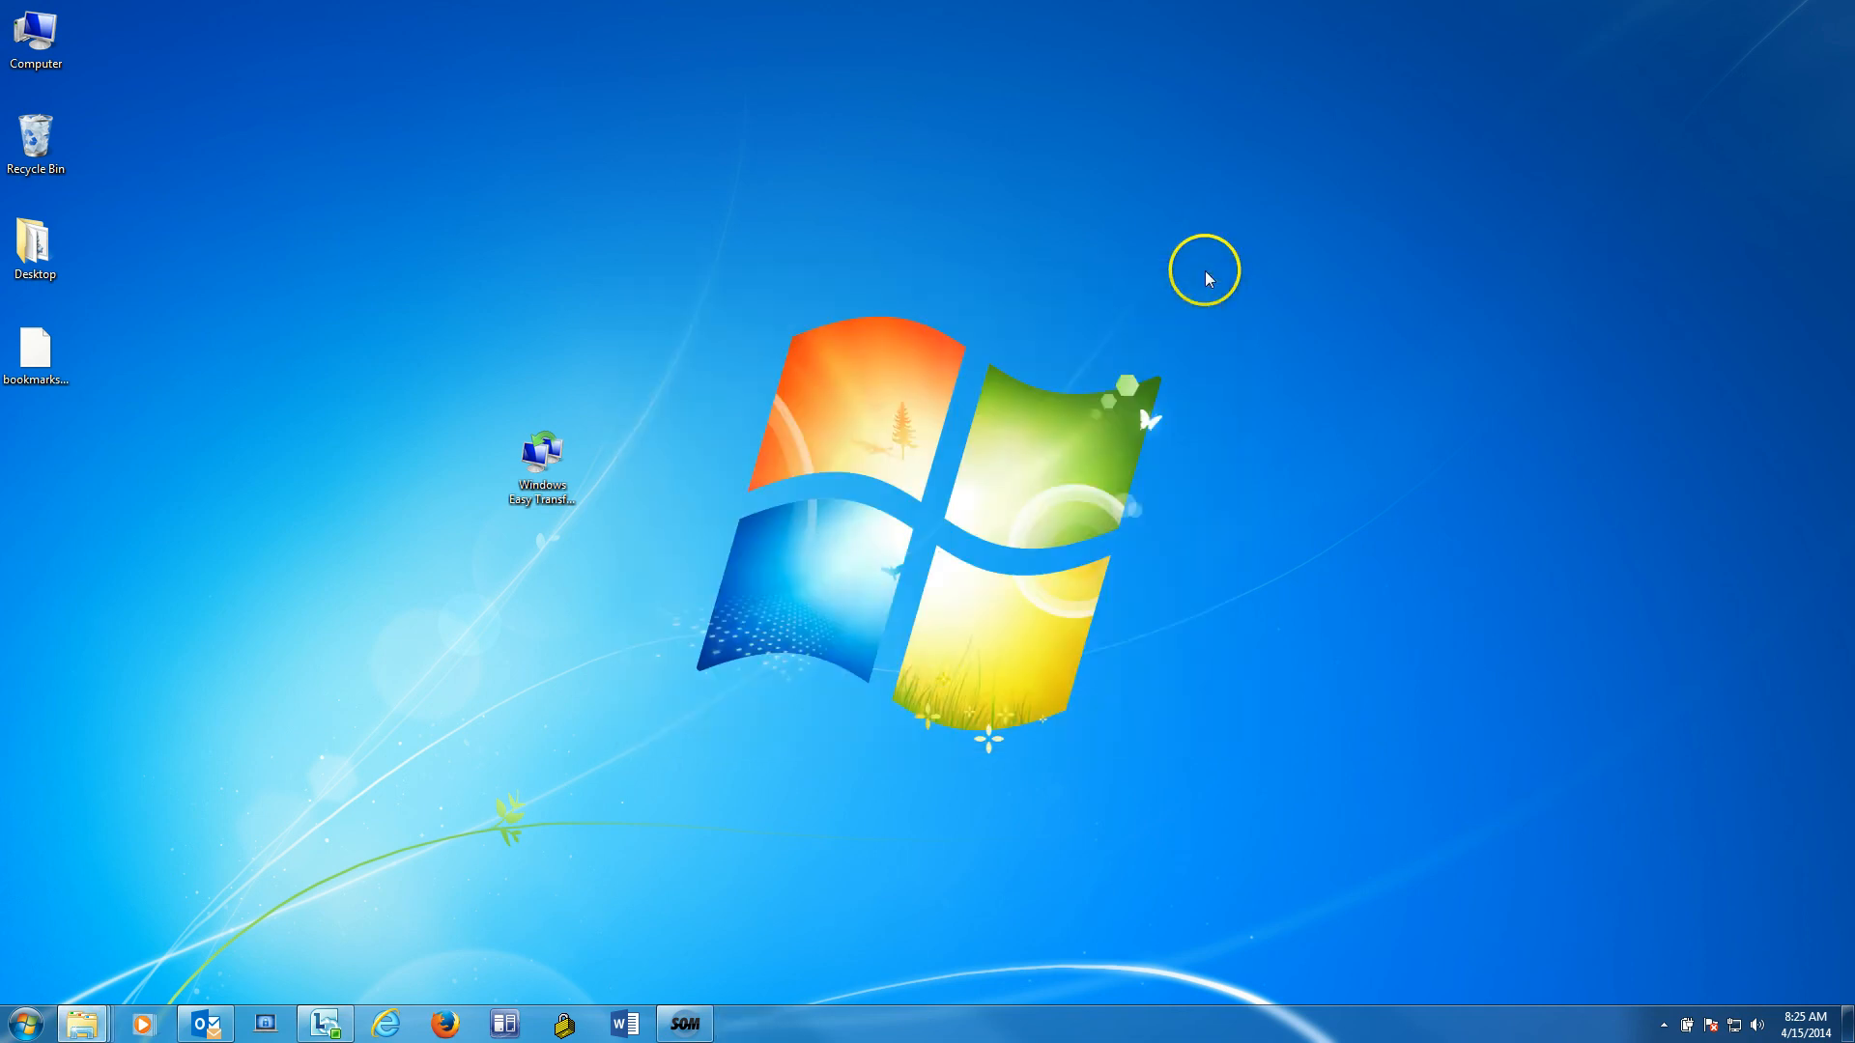
click(821, 715)
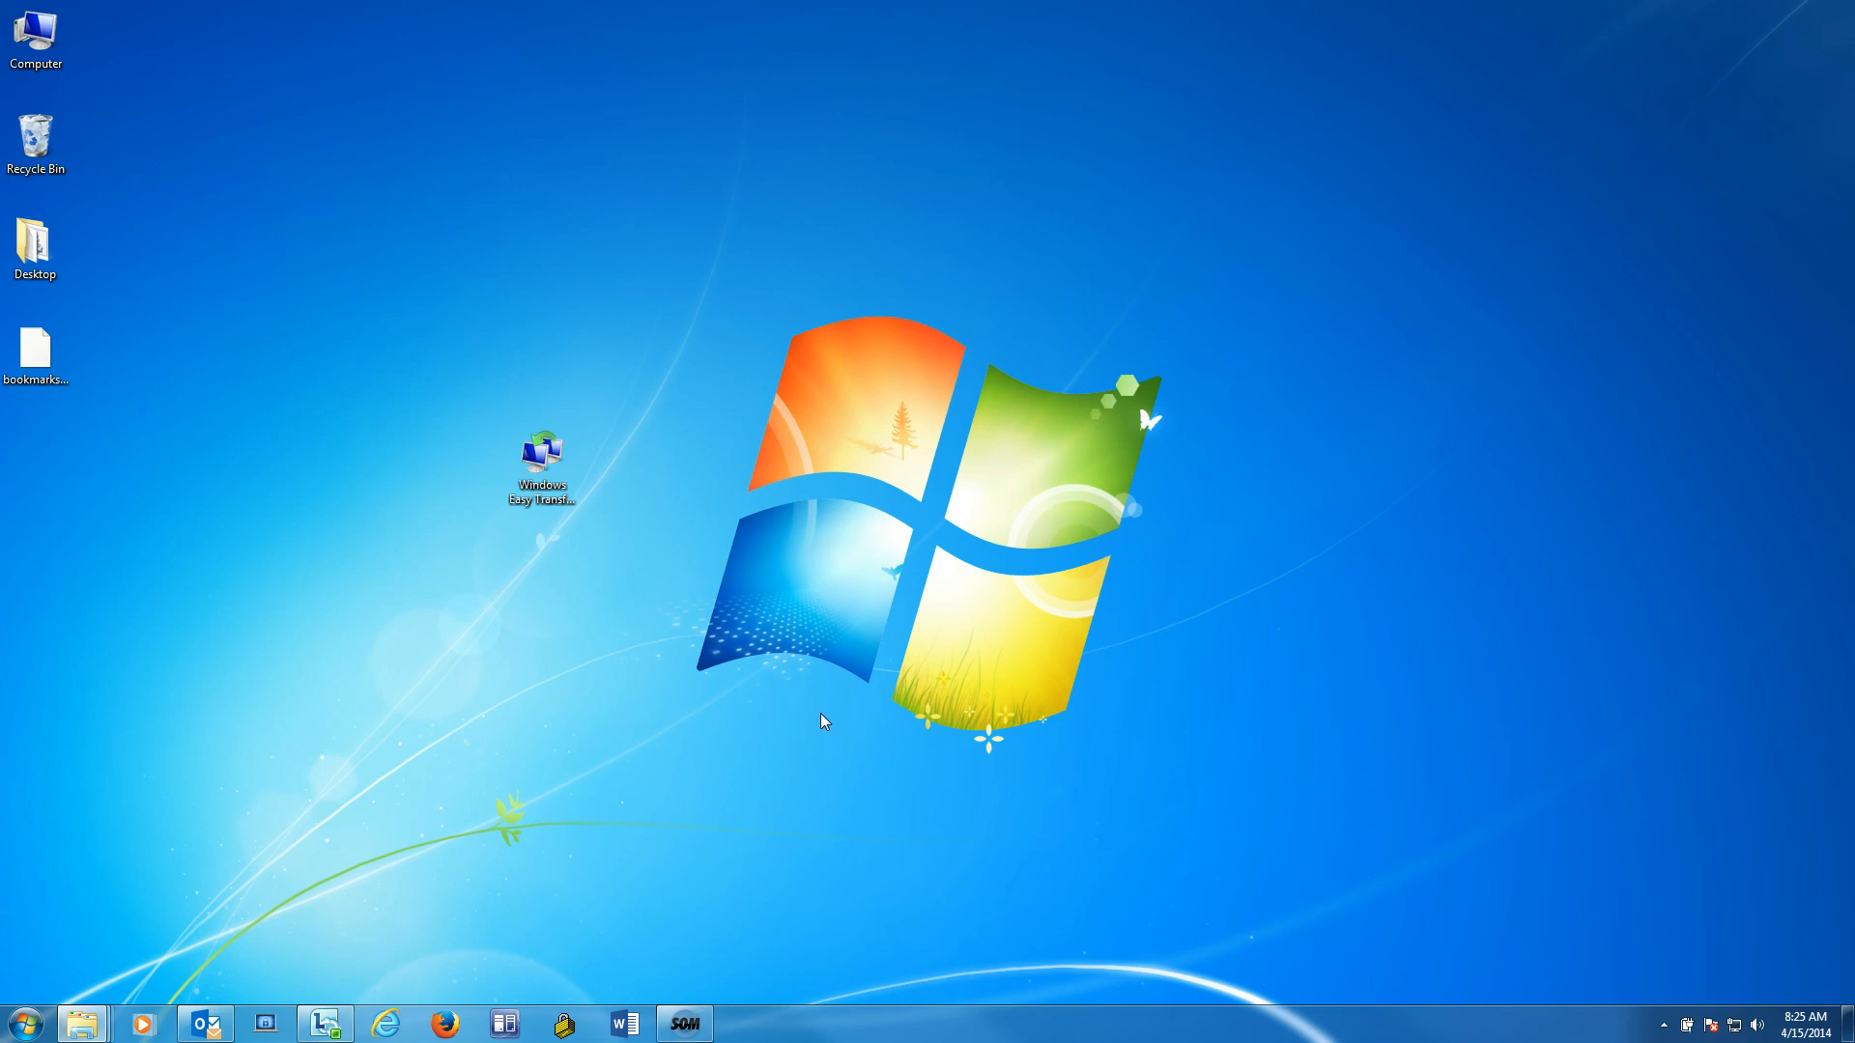